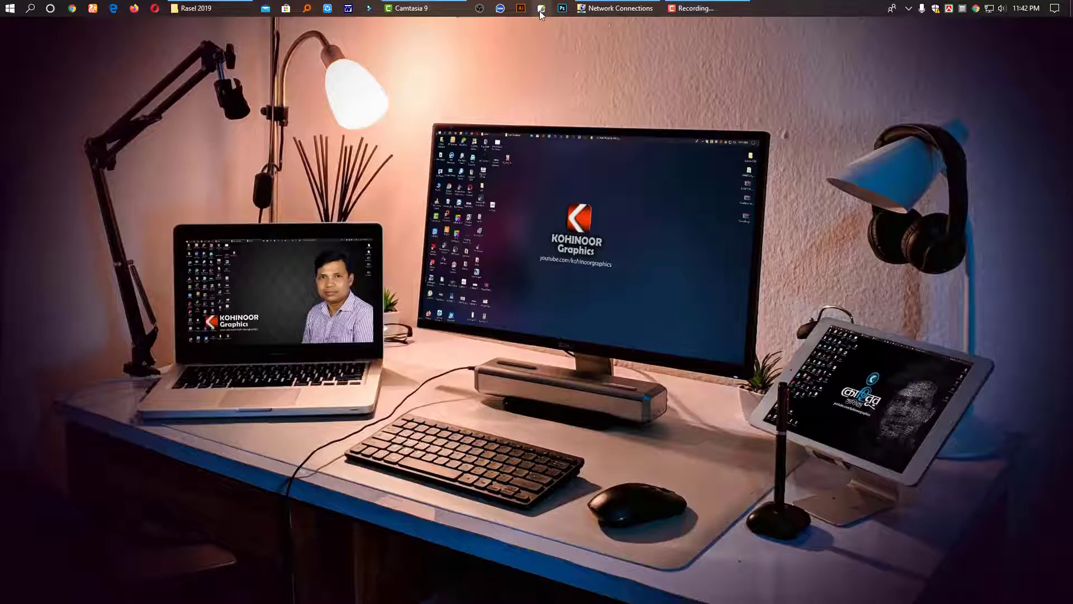
# Launch Photoshop CS, then open Google's home page in Chrome.
pyautogui.click(541, 9)
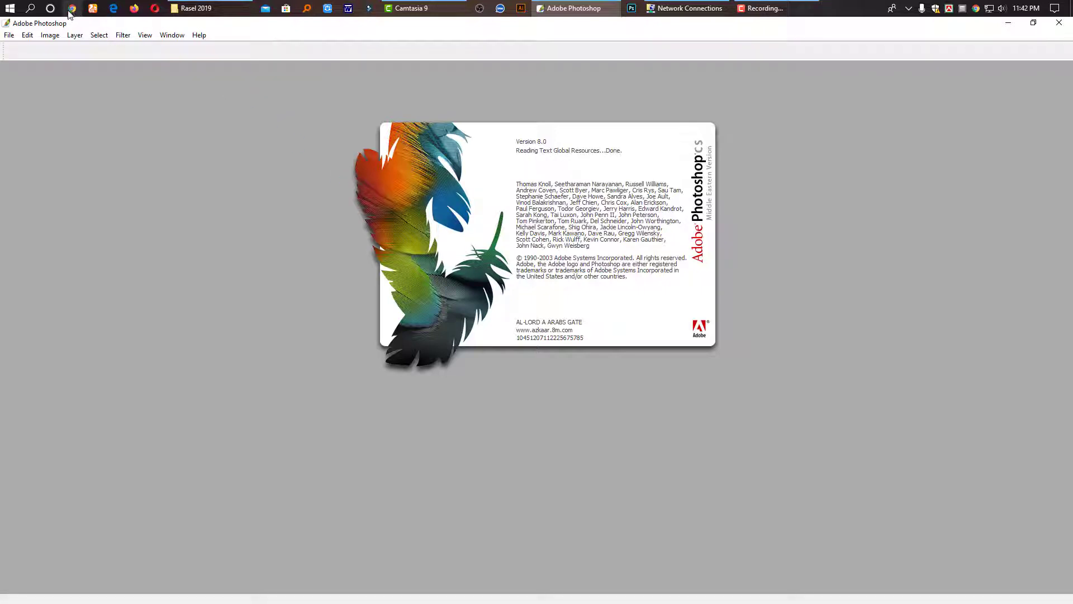
pyautogui.click(72, 8)
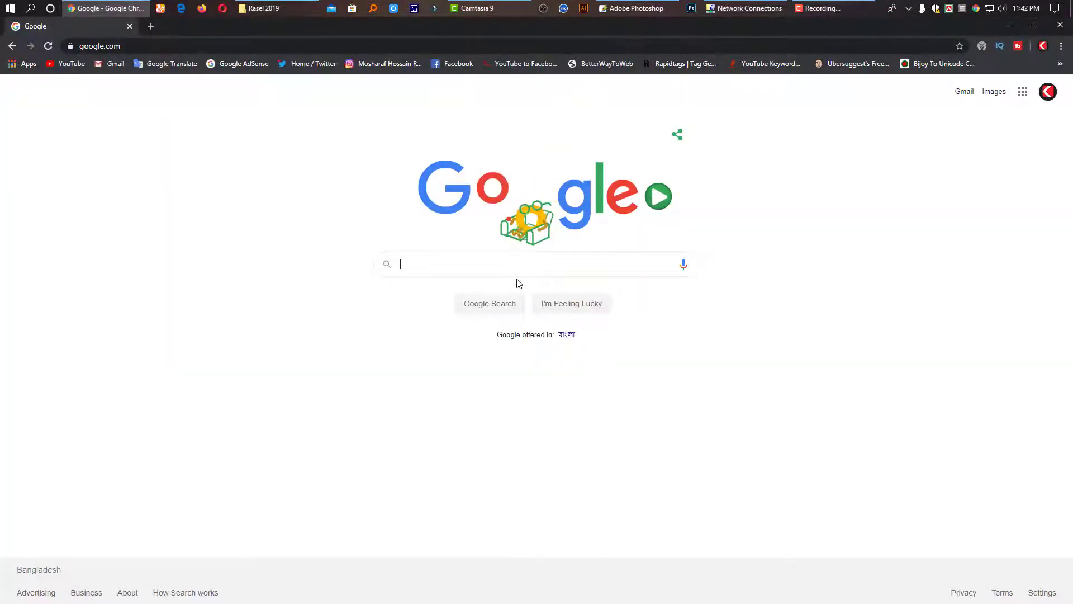
# Search Google for 'eid background hd' and browse the Images results.
pyautogui.write('eid')
pyautogui.press('Down')
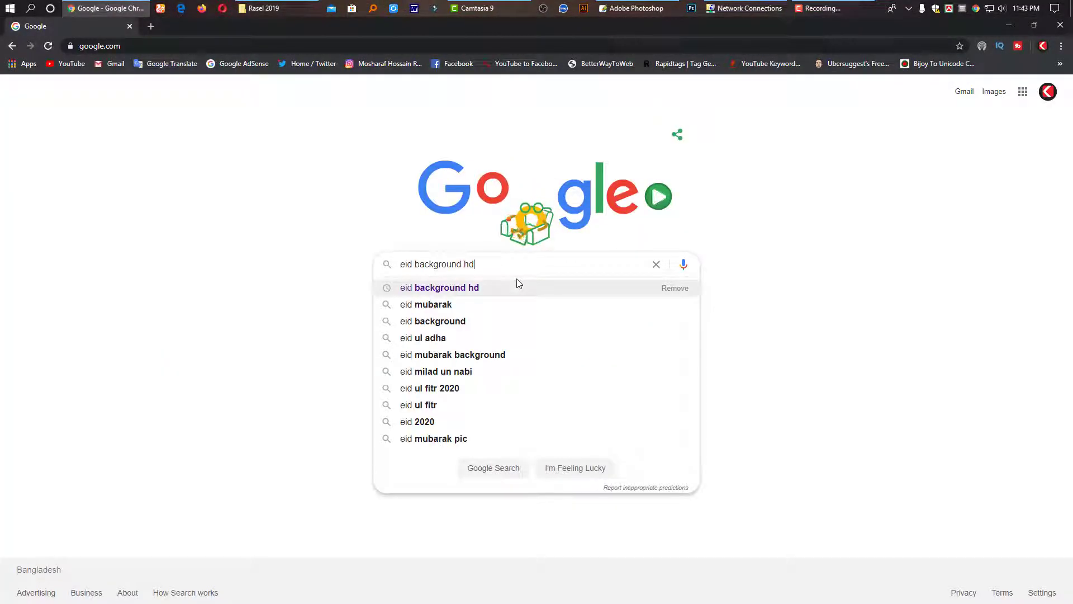
pyautogui.press('Return')
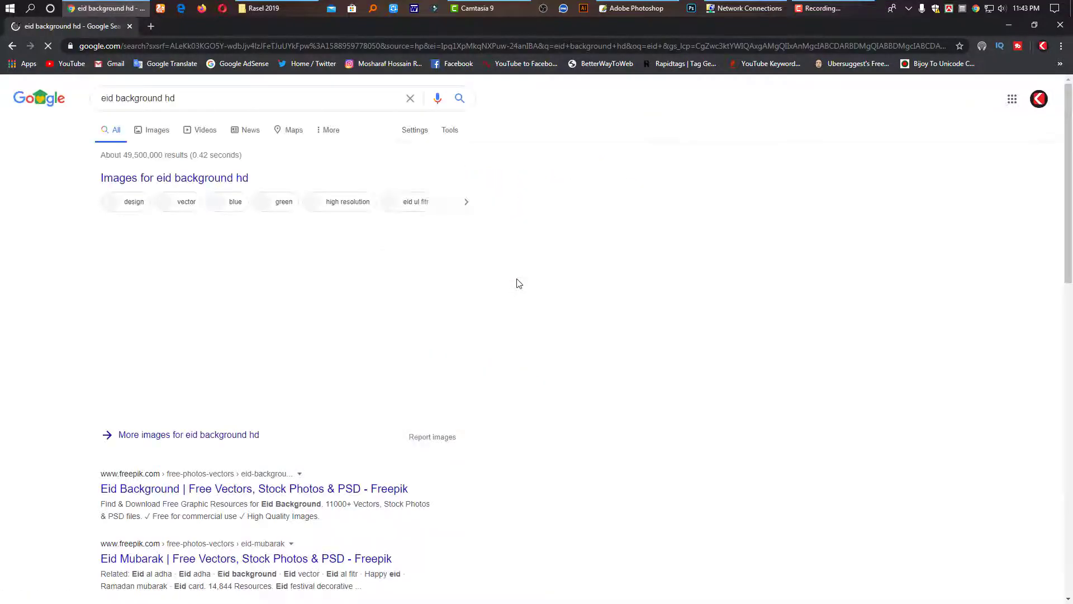
pyautogui.click(198, 178)
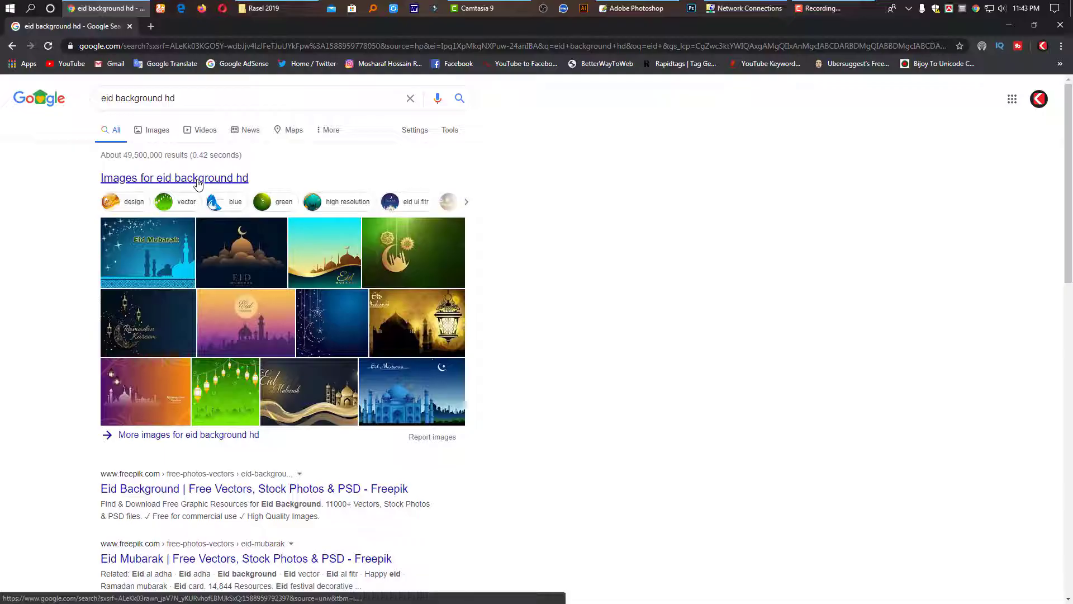
pyautogui.scroll(-5, 272, 442)
pyautogui.scroll(-2, 272, 442)
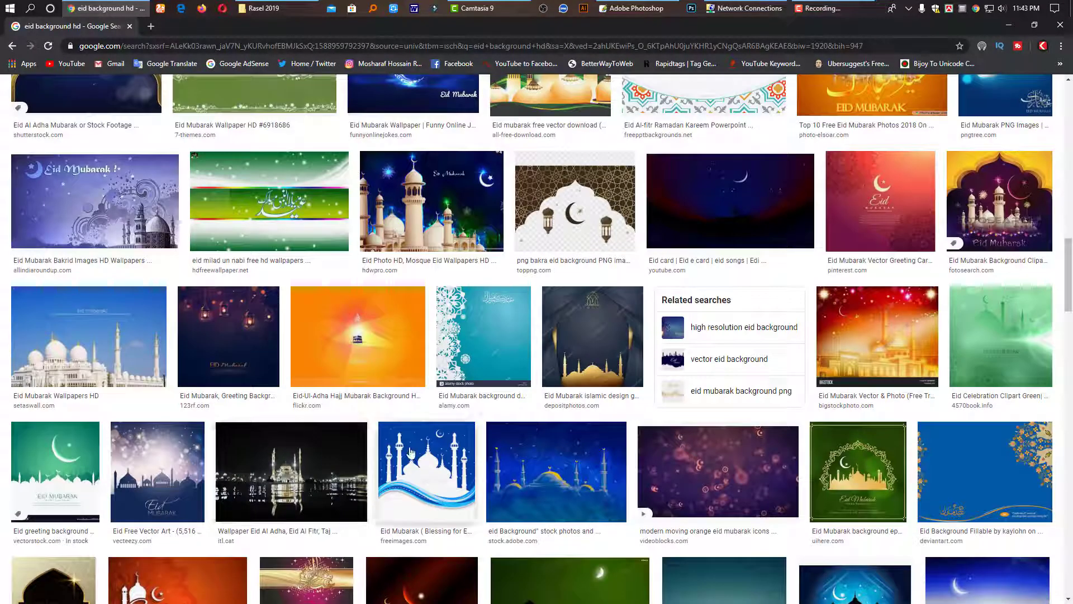
pyautogui.scroll(-1, 393, 454)
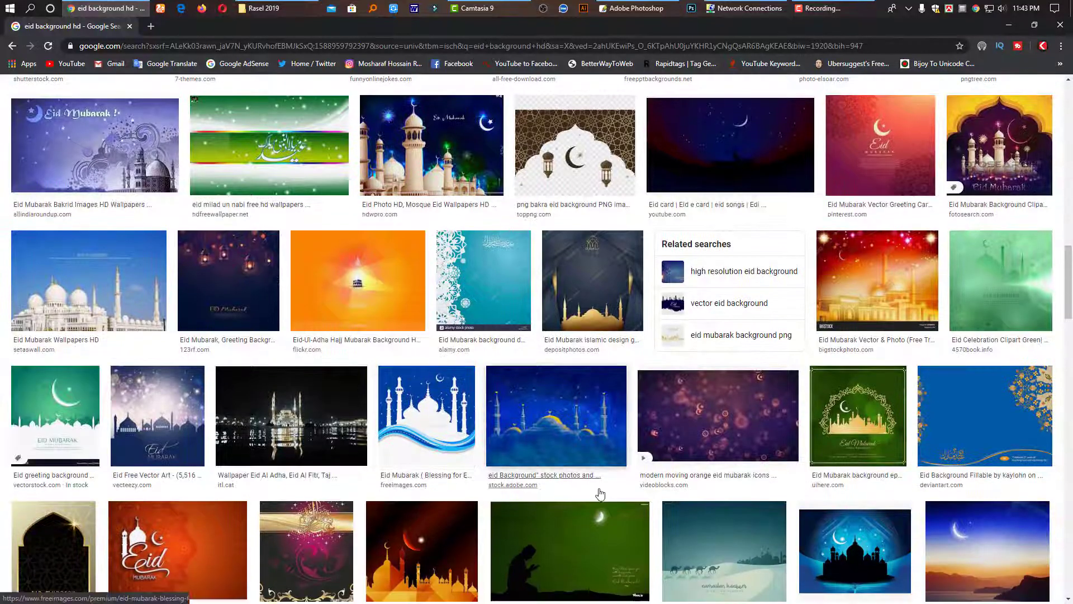
pyautogui.scroll(-1, 604, 493)
pyautogui.scroll(-1, 615, 495)
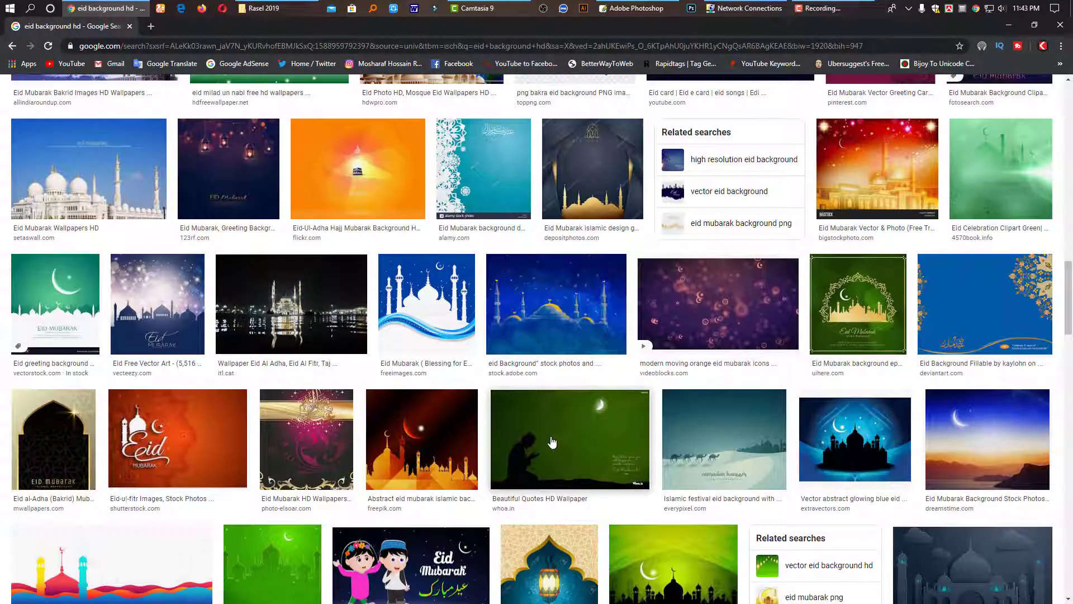
# Save the orange Eid Mubarak mosque image to the computer.
pyautogui.click(721, 441)
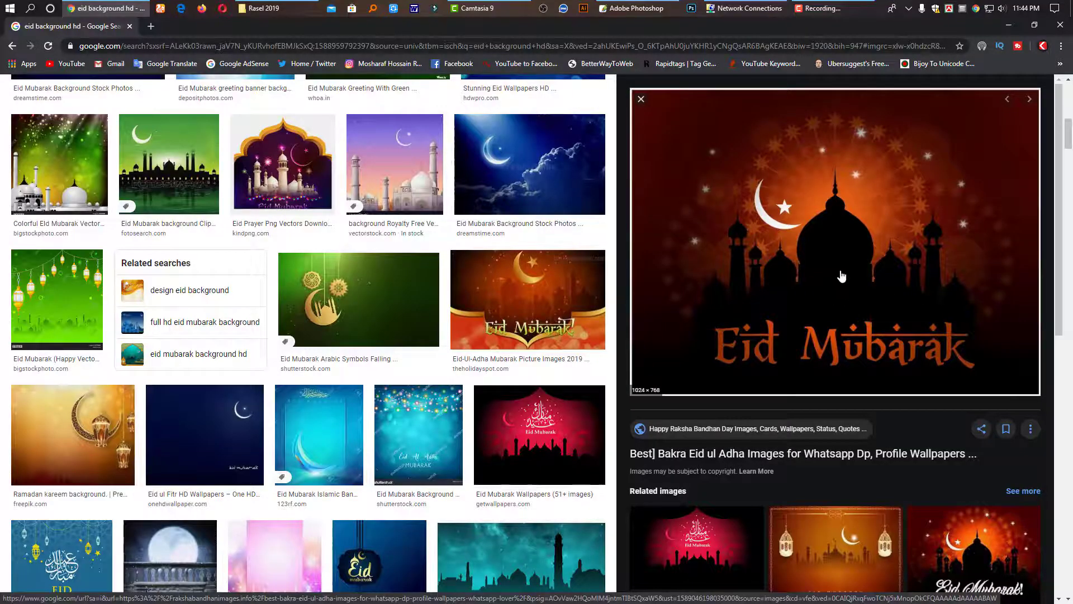
pyautogui.rightClick(832, 240)
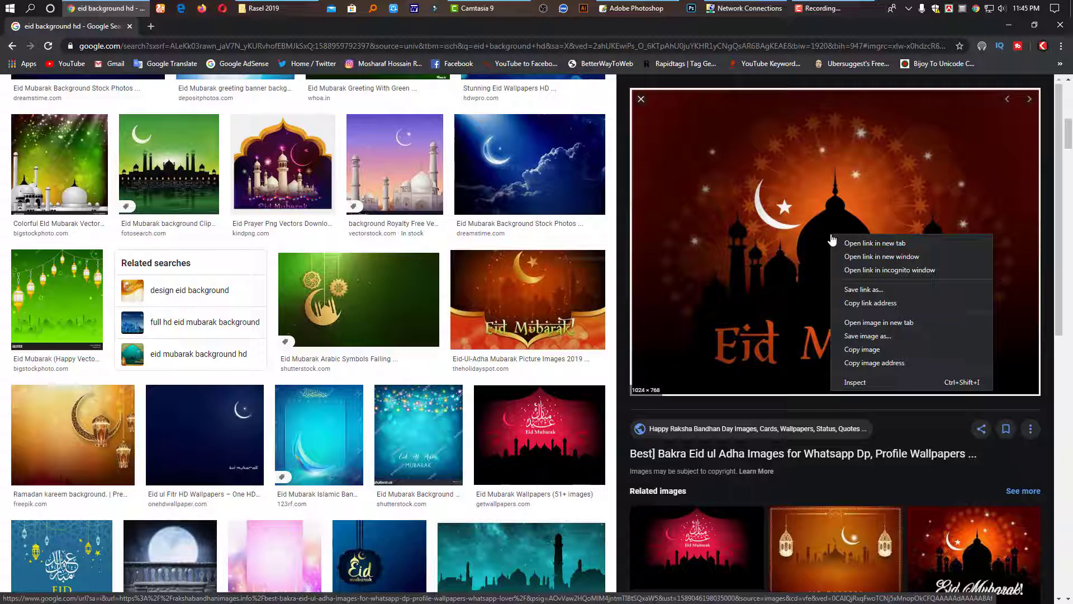
pyautogui.click(867, 336)
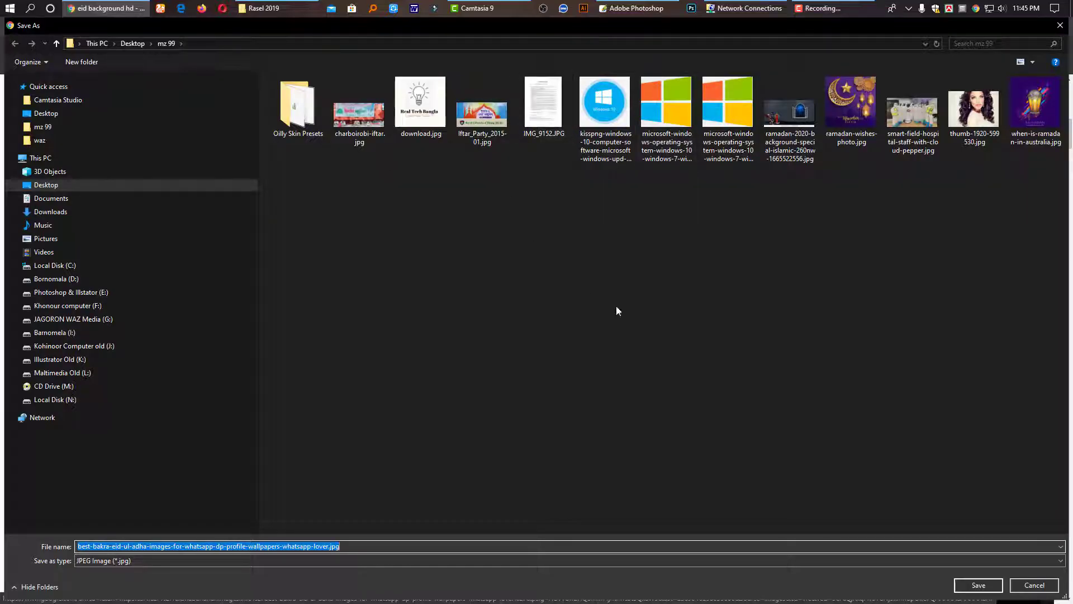
pyautogui.click(979, 585)
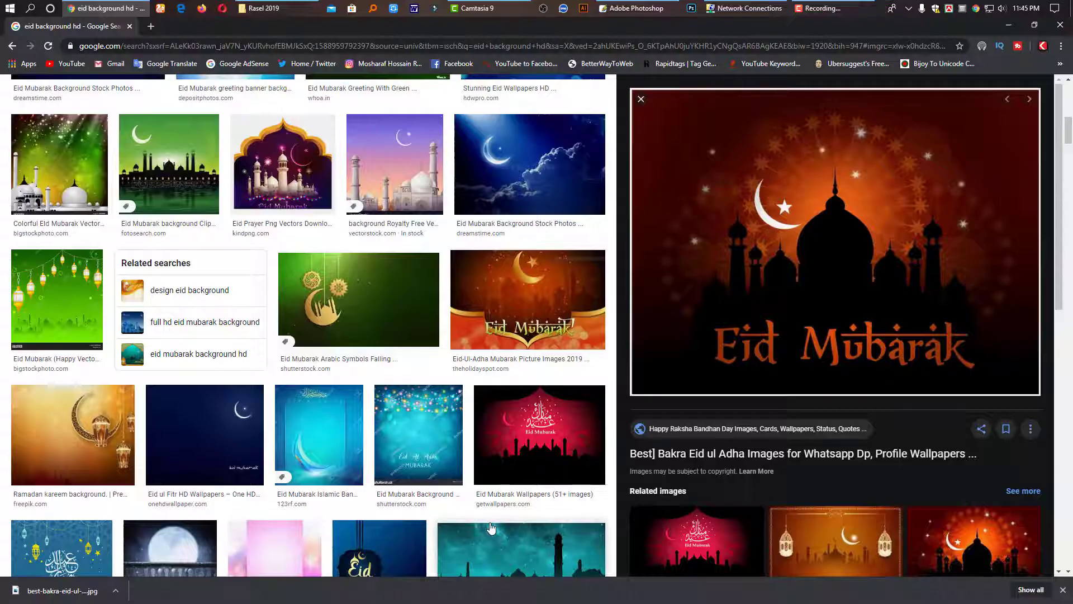
# Save the cream ornamental rawpixel image as v708-aum-24-c-diwali_1.jpg to the Desktop.
pyautogui.scroll(-7, 491, 528)
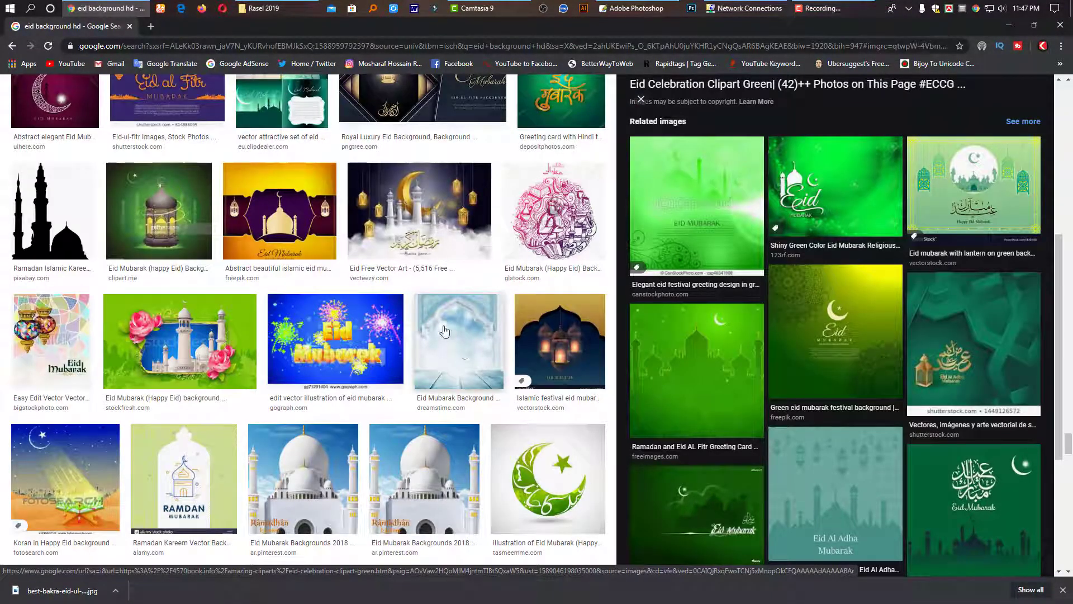
pyautogui.scroll(-4, 445, 331)
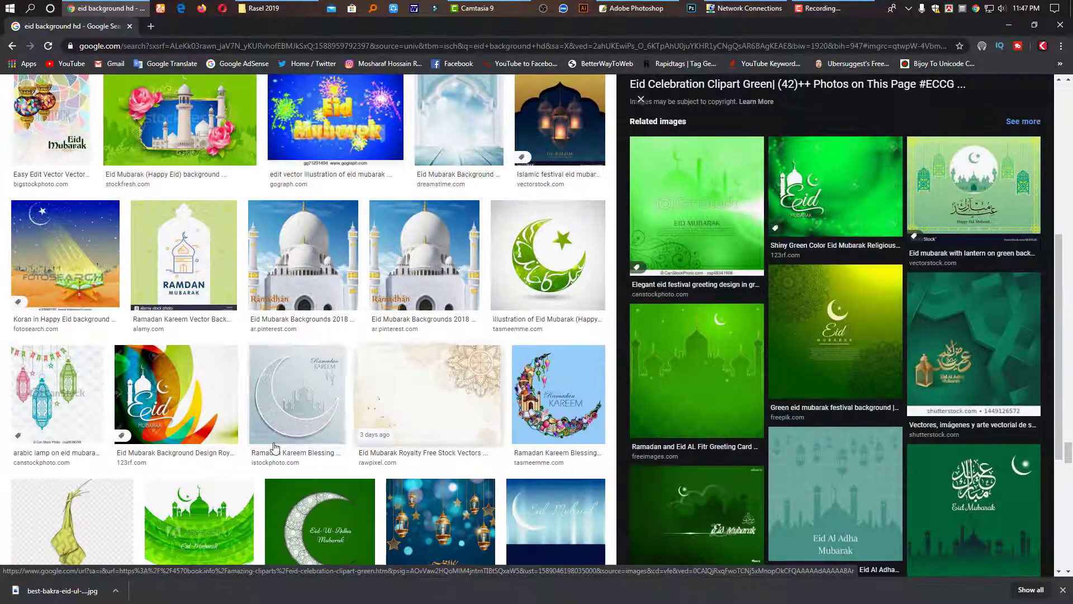
pyautogui.click(424, 399)
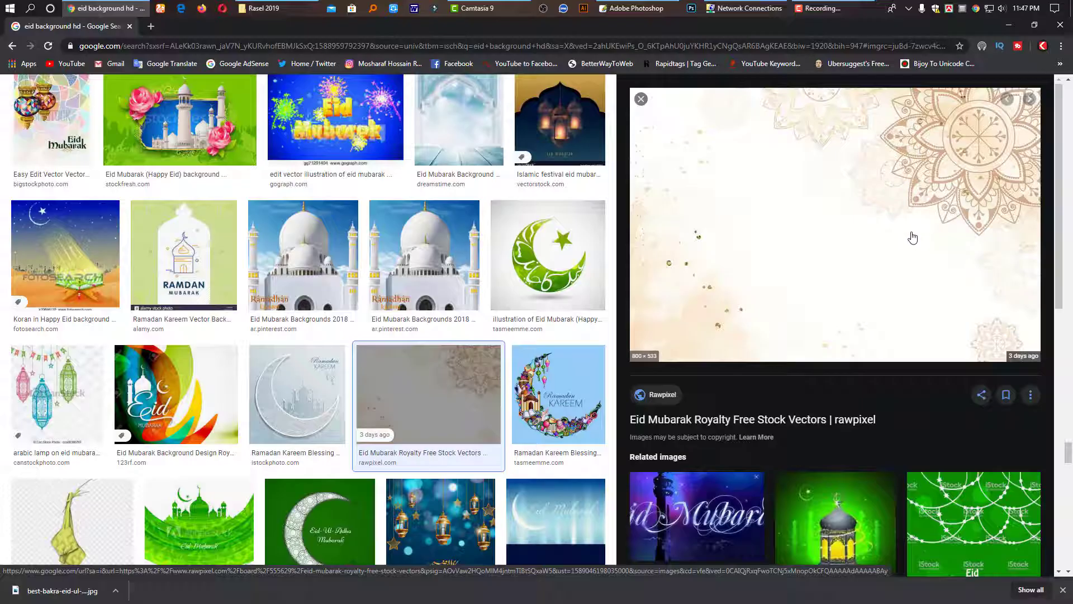
pyautogui.rightClick(885, 240)
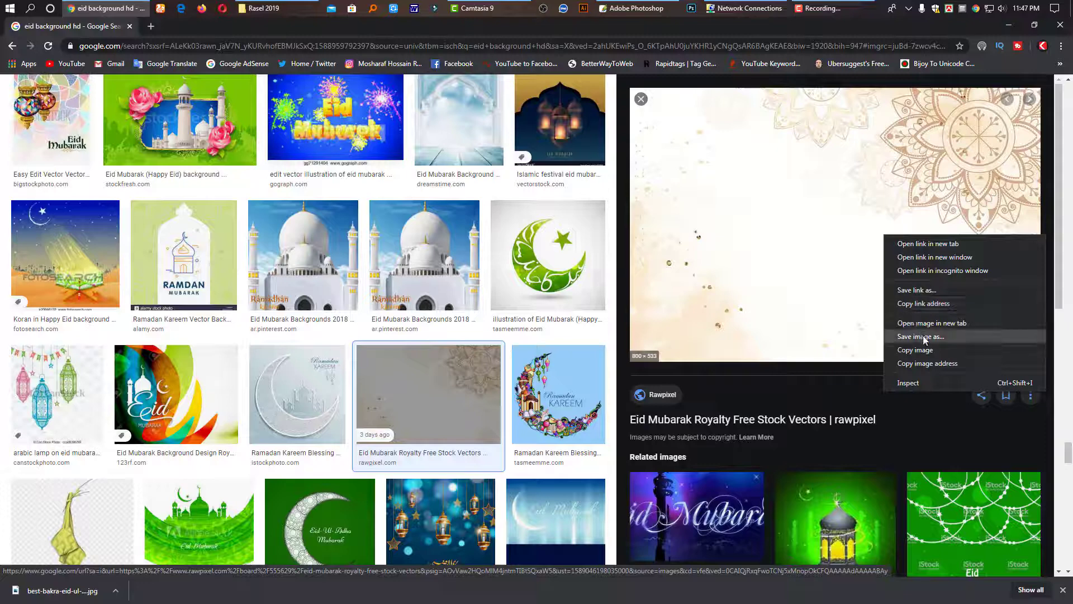
pyautogui.click(886, 341)
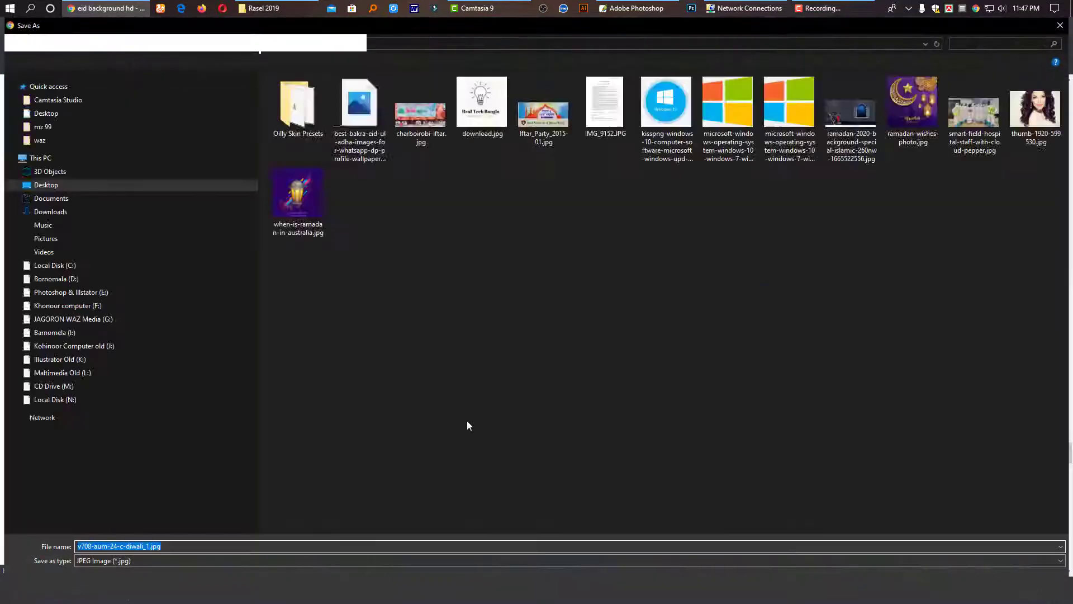
pyautogui.click(985, 587)
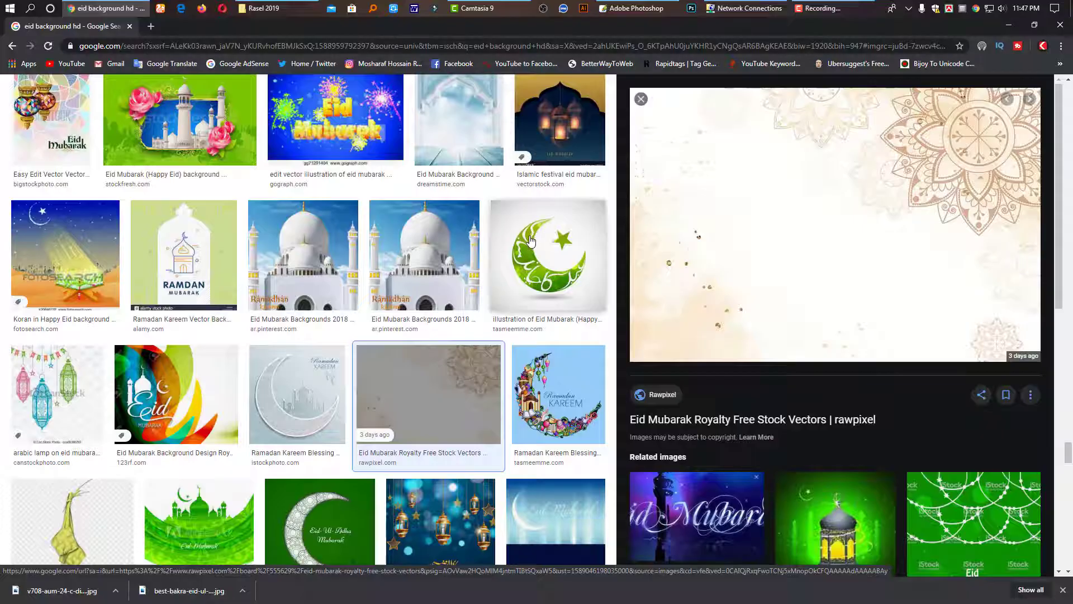
# Create a new white 5 × 7 inch document at 300 pixels/inch.
pyautogui.click(637, 10)
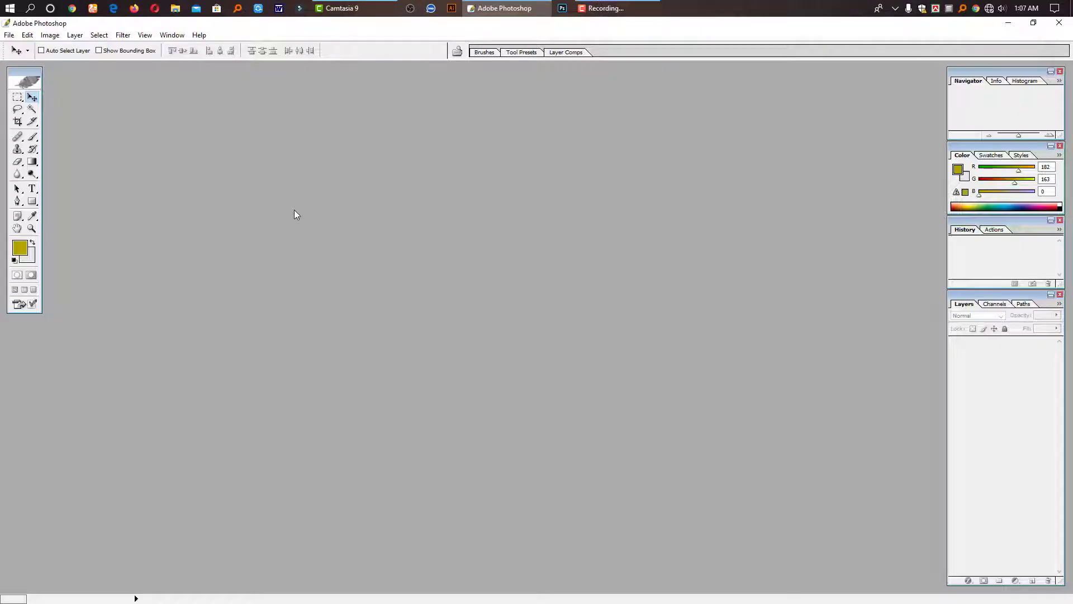
pyautogui.hotkey('ctrl', 'n')
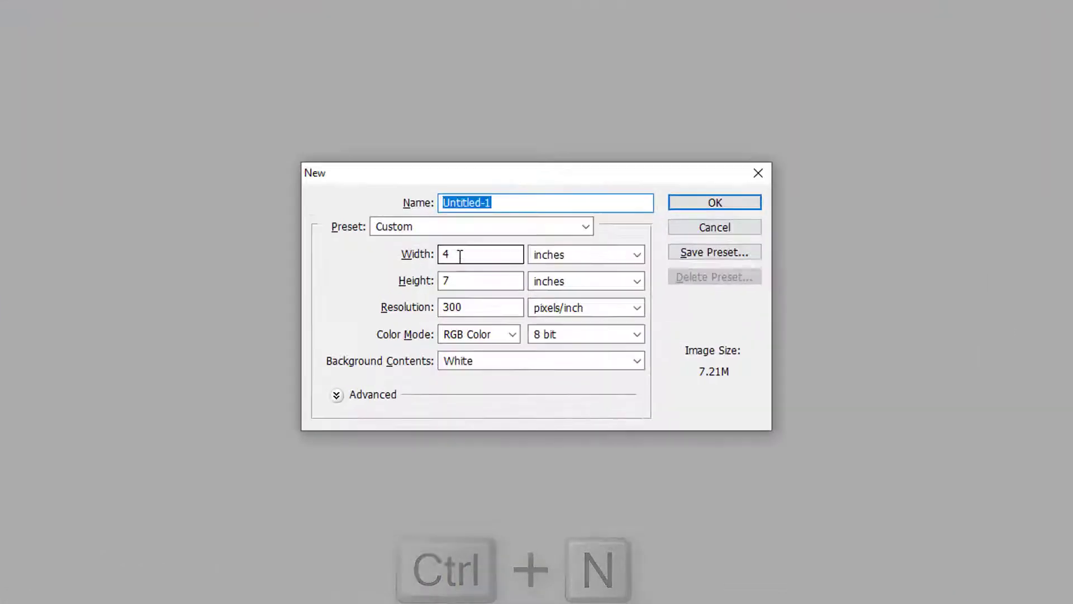
pyautogui.doubleClick(461, 257)
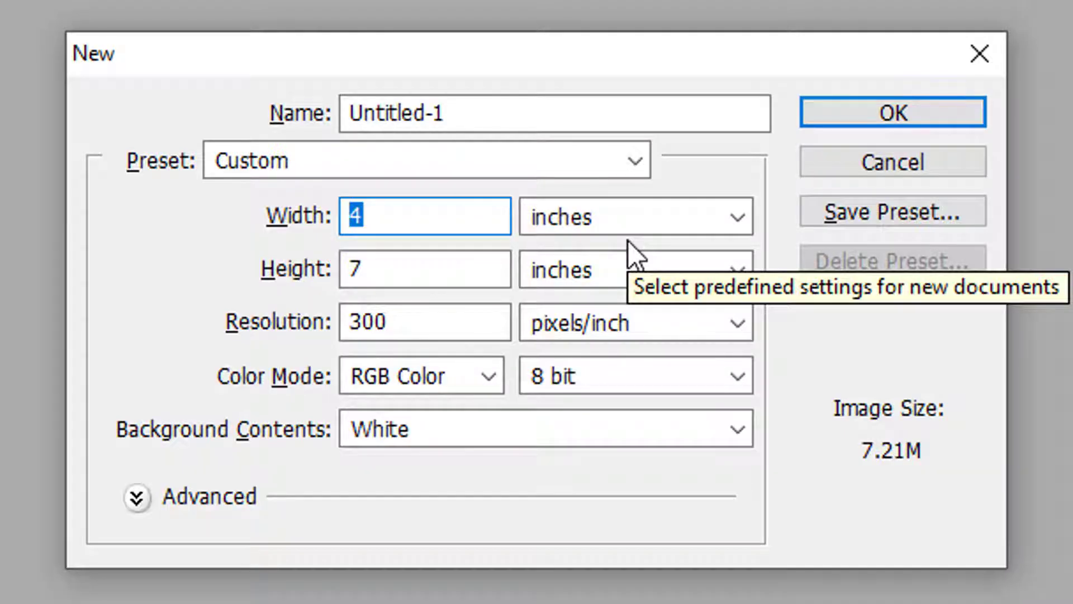
pyautogui.write('5')
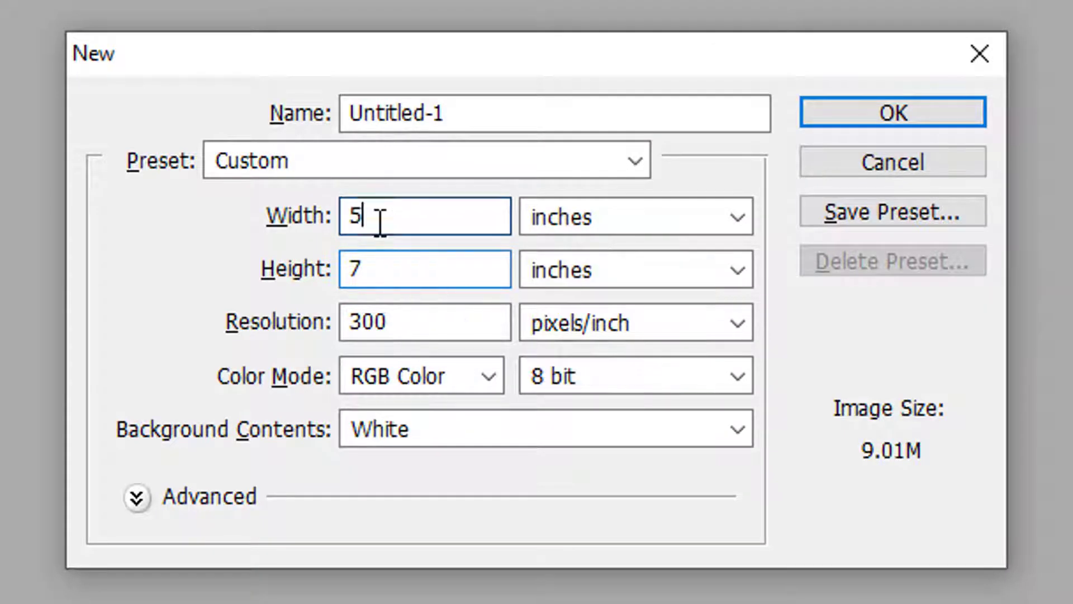
pyautogui.click(379, 274)
pyautogui.doubleClick(378, 274)
pyautogui.click(373, 226)
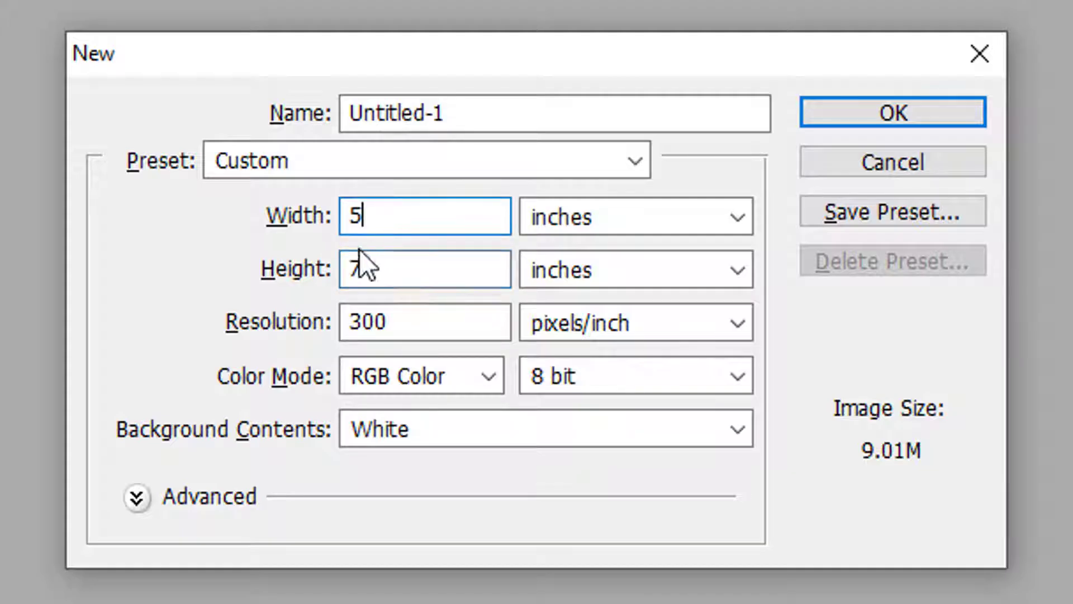
pyautogui.click(402, 320)
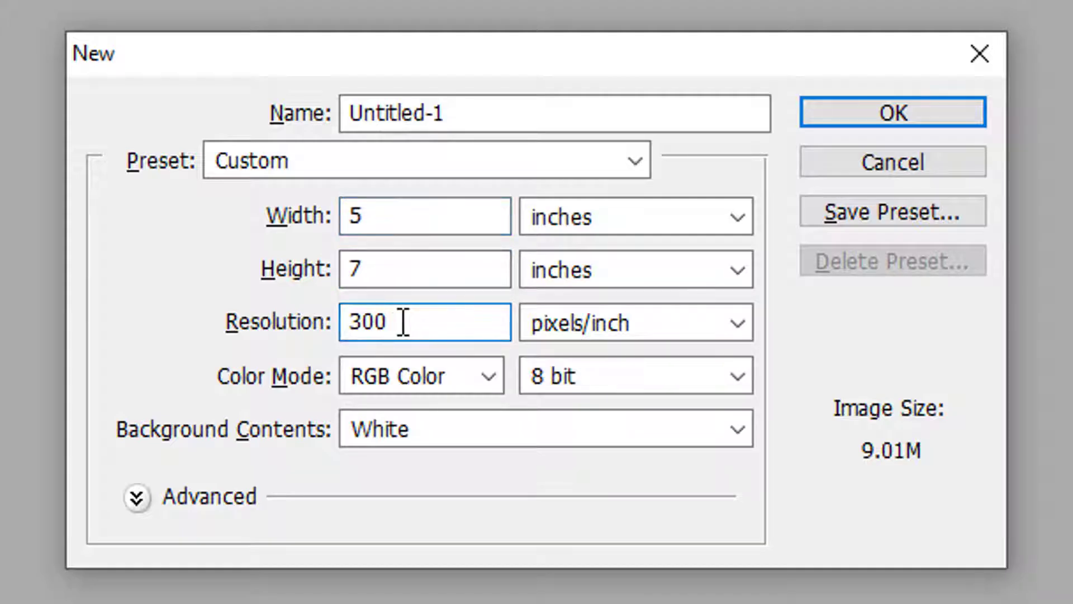
pyautogui.click(388, 253)
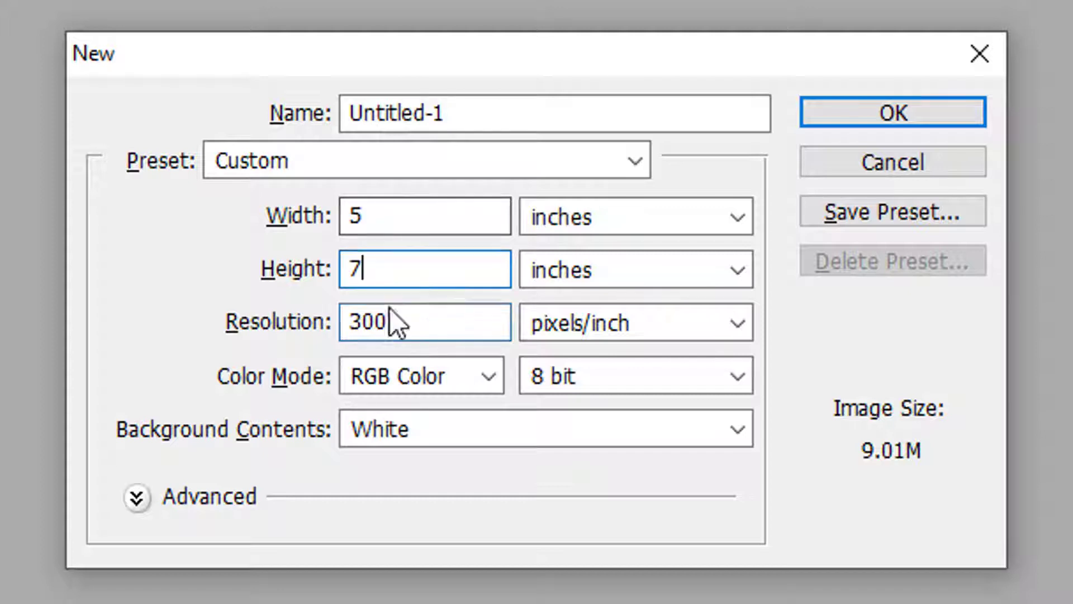
pyautogui.click(394, 326)
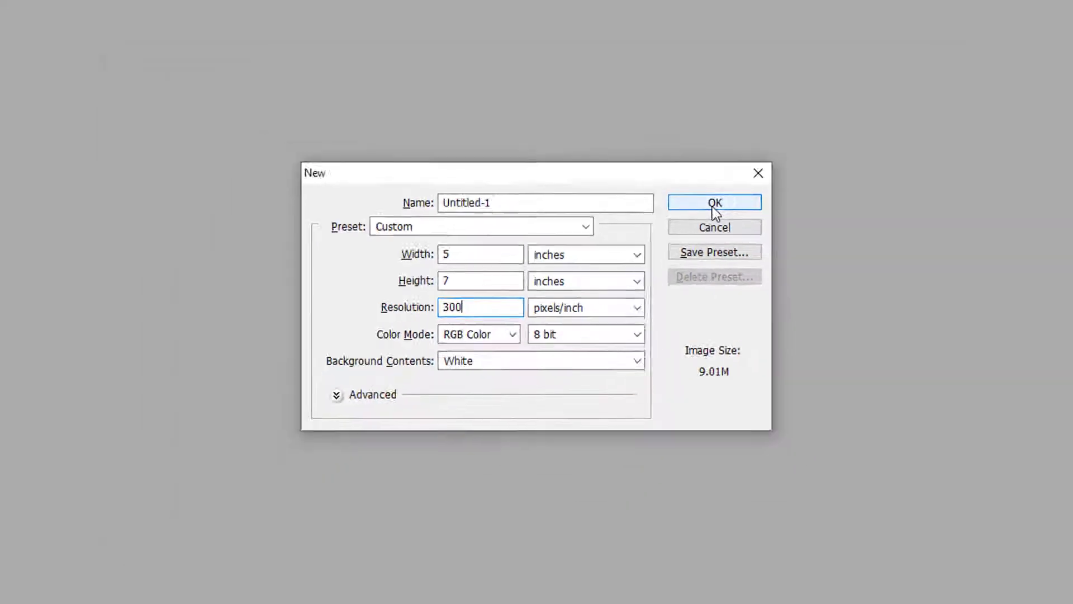
pyautogui.click(716, 211)
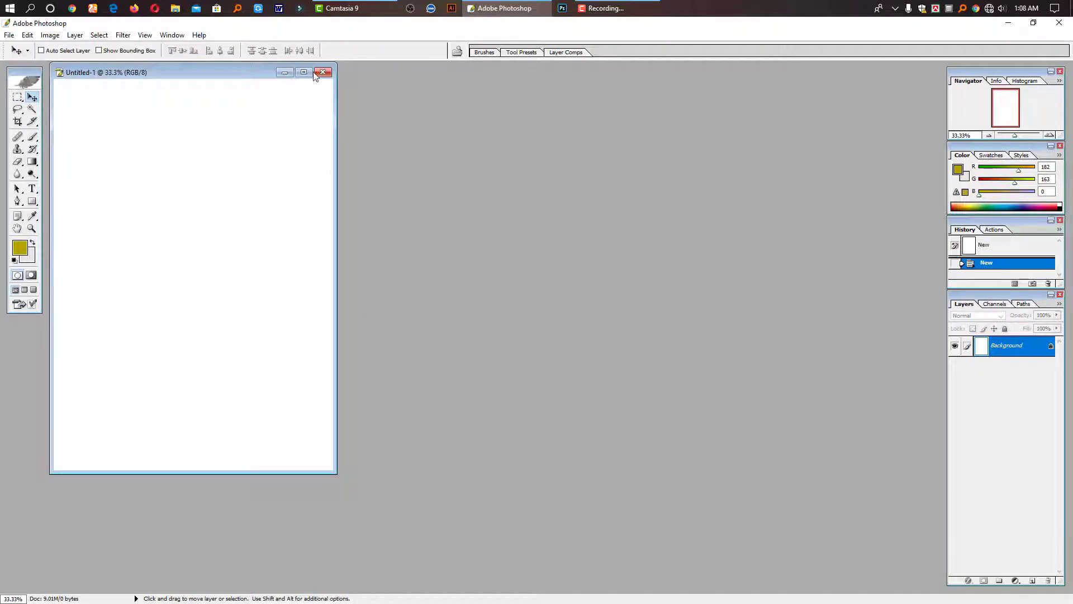
# Maximize the Untitled-1 window and zoom to see the whole page.
pyautogui.click(311, 73)
pyautogui.press('z')
pyautogui.click(629, 252)
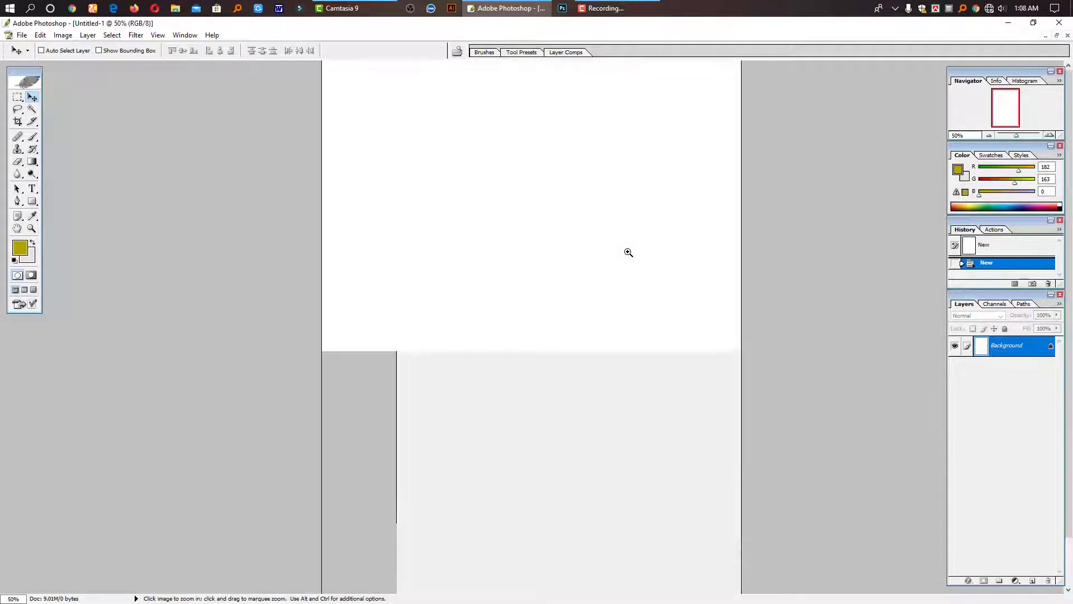
pyautogui.keyDown('alt'); pyautogui.click(638, 300); pyautogui.keyUp('alt')
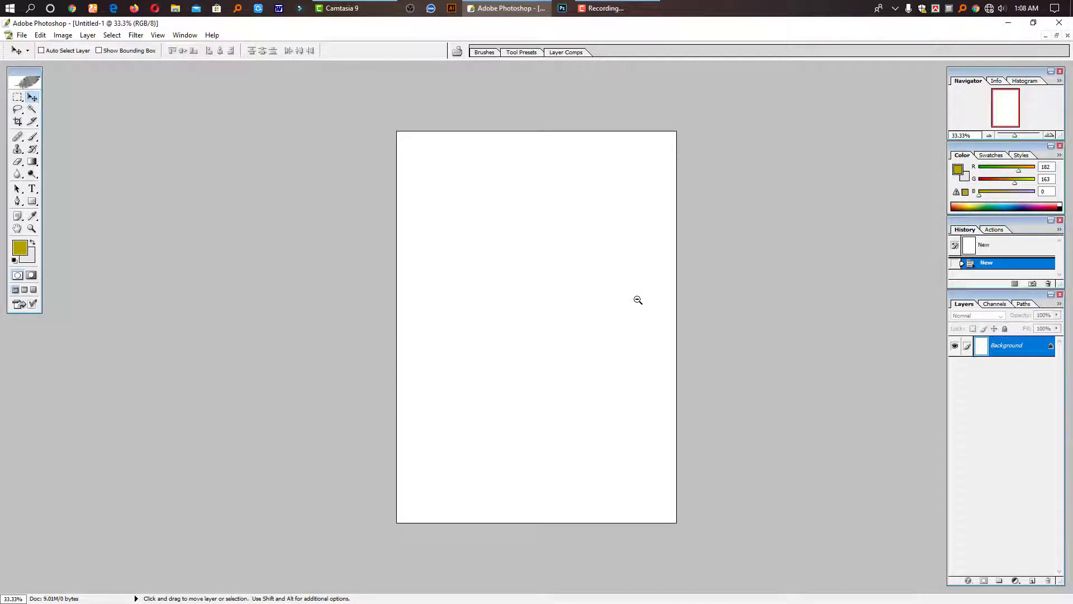
# Open the diwali background image from the mz 99 folder and cut it whole to the clipboard.
pyautogui.press('super+e')
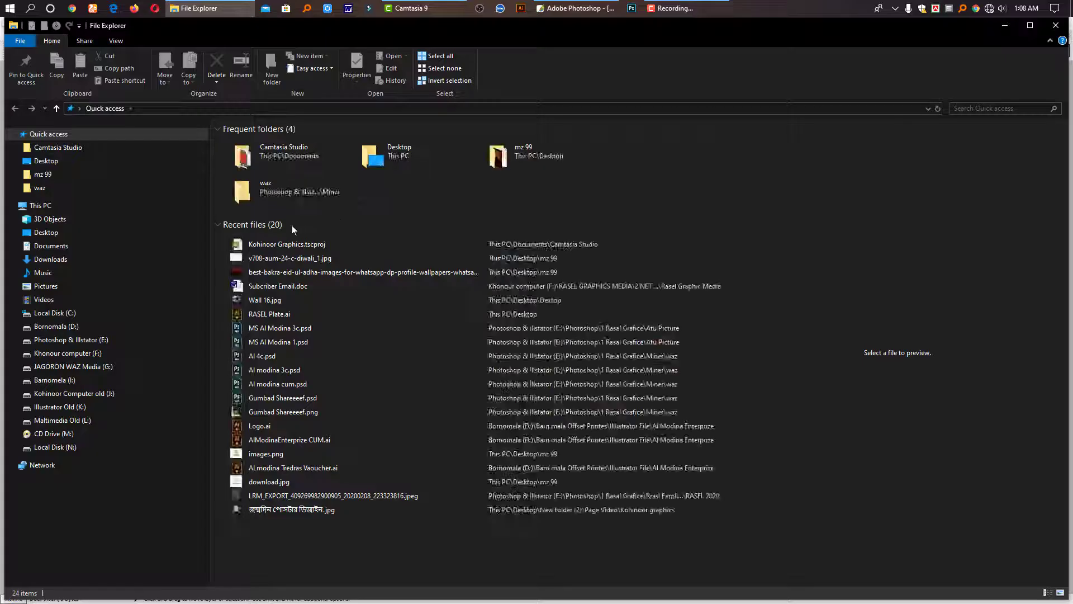
pyautogui.click(43, 174)
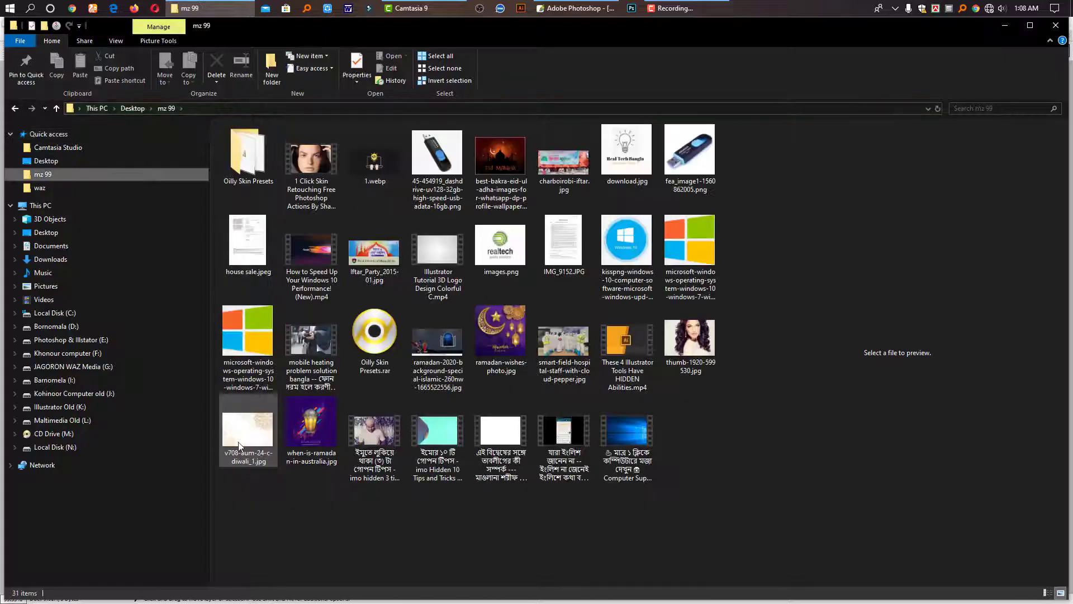
pyautogui.click(267, 440)
pyautogui.moveTo(267, 440); pyautogui.dragTo(611, 172)
pyautogui.click(582, 338)
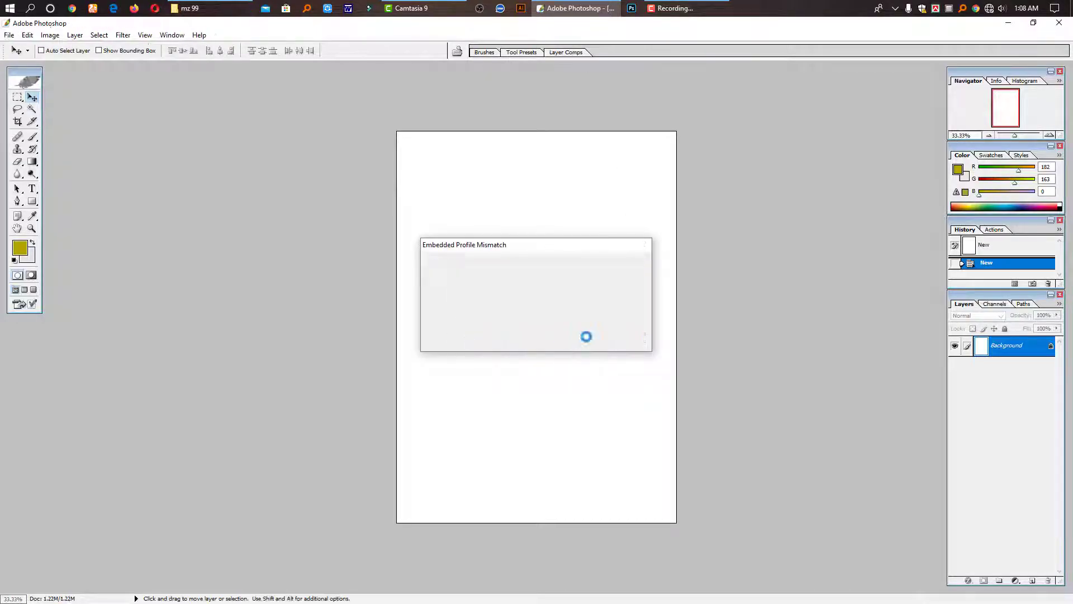
pyautogui.hotkey('ctrl', 'a')
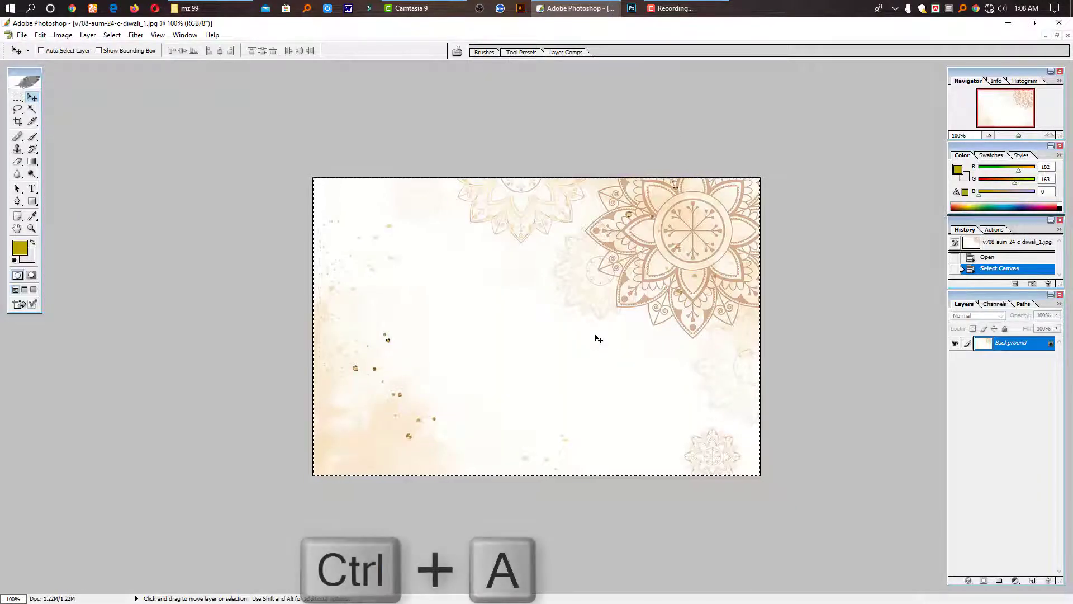
pyautogui.hotkey('ctrl', 'x')
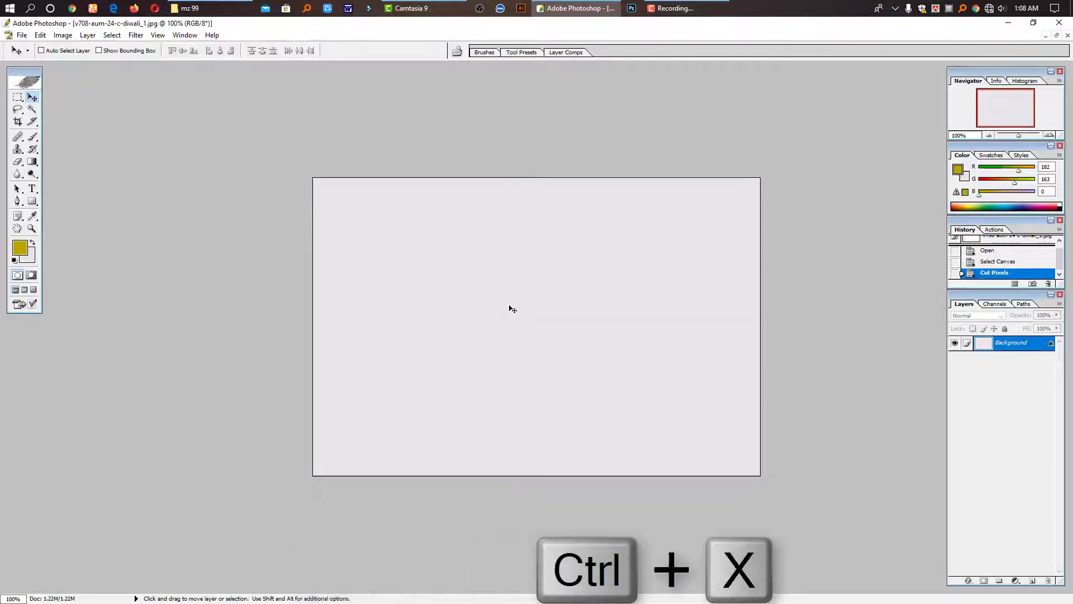
# Paste it into Untitled-1 as Layer 1, snapped top-right and enlarged to about 174%.
pyautogui.click(184, 34)
pyautogui.click(263, 343)
pyautogui.hotkey('ctrl', 'v')
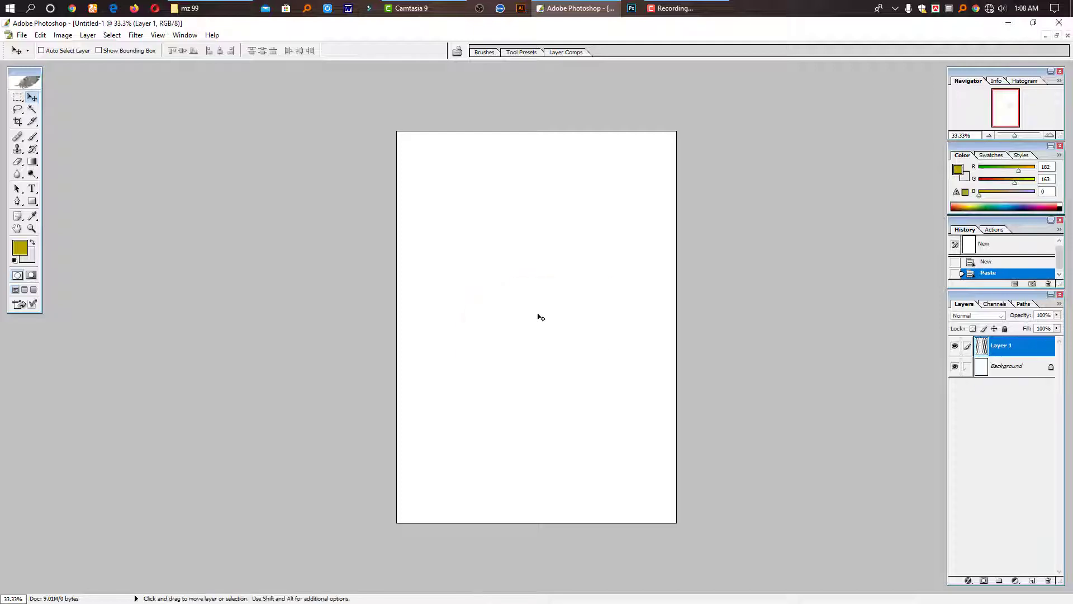
pyautogui.hotkey('ctrl', 't')
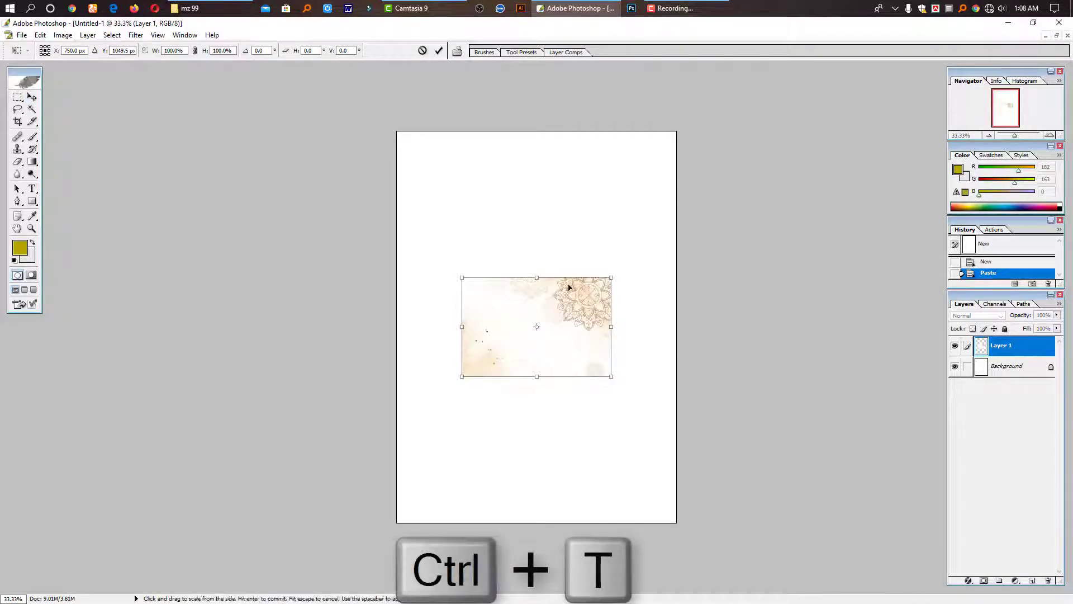
pyautogui.moveTo(592, 295); pyautogui.dragTo(643, 169)
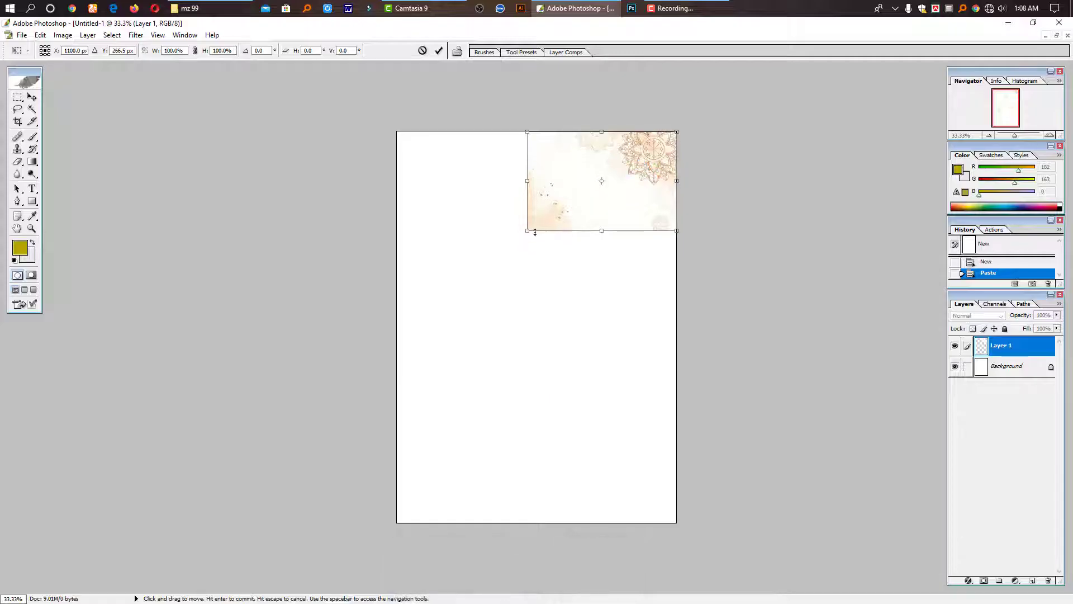
pyautogui.moveTo(527, 231); pyautogui.dragTo(415, 348)
pyautogui.press('Return')
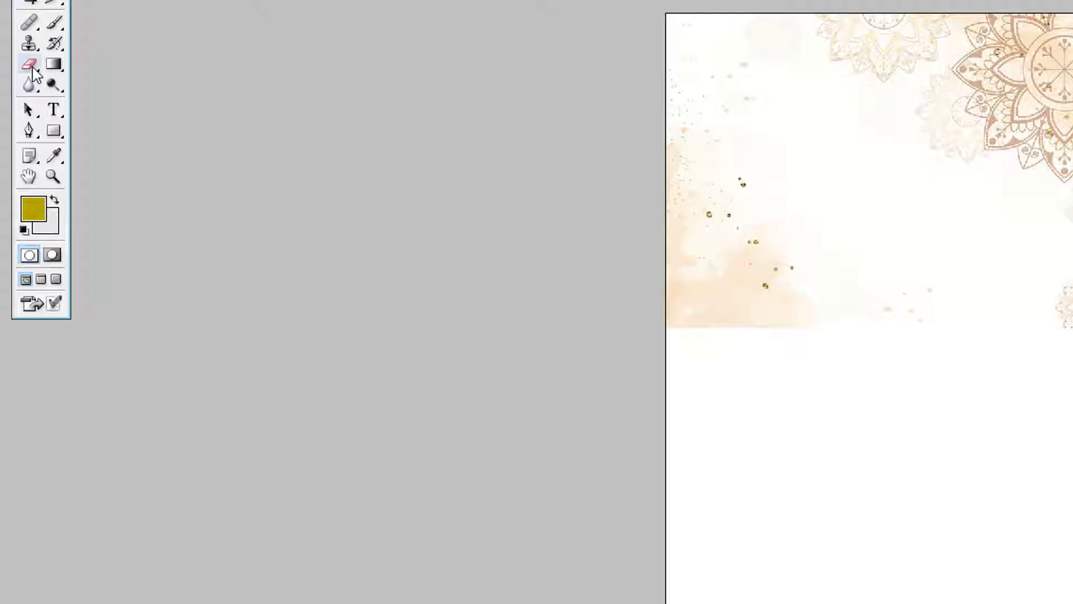
# Erase the left orange wash and gold specks with a 1200 px, 47% hardness eraser.
pyautogui.click(31, 65)
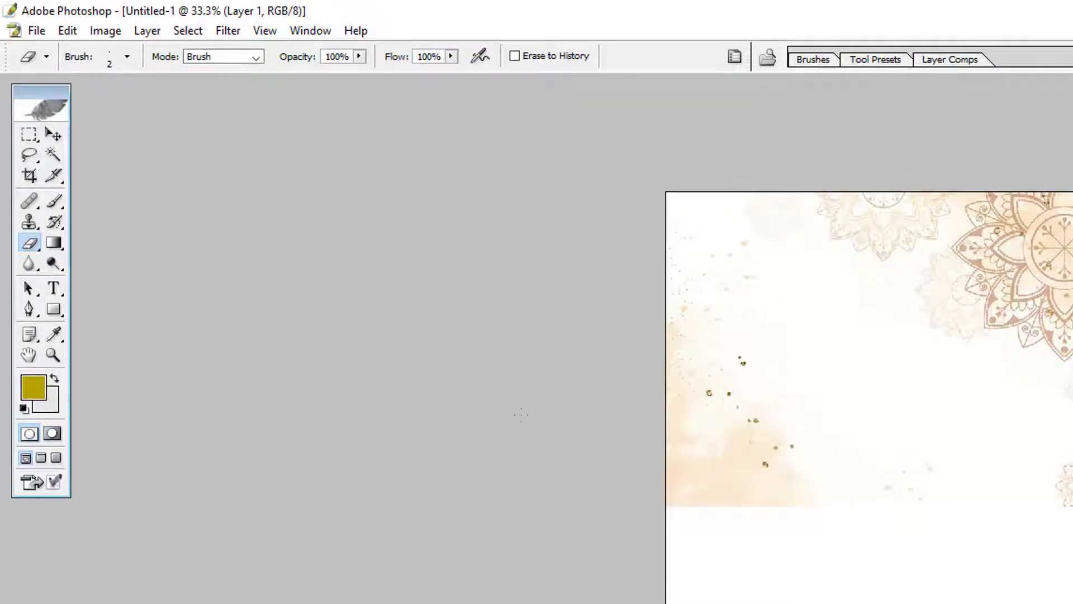
pyautogui.press(']')
pyautogui.press(']')
pyautogui.press(']')
pyautogui.press(']')
pyautogui.press(']')
pyautogui.press(']')
pyautogui.press(']')
pyautogui.press(']')
pyautogui.press(']')
pyautogui.press(']')
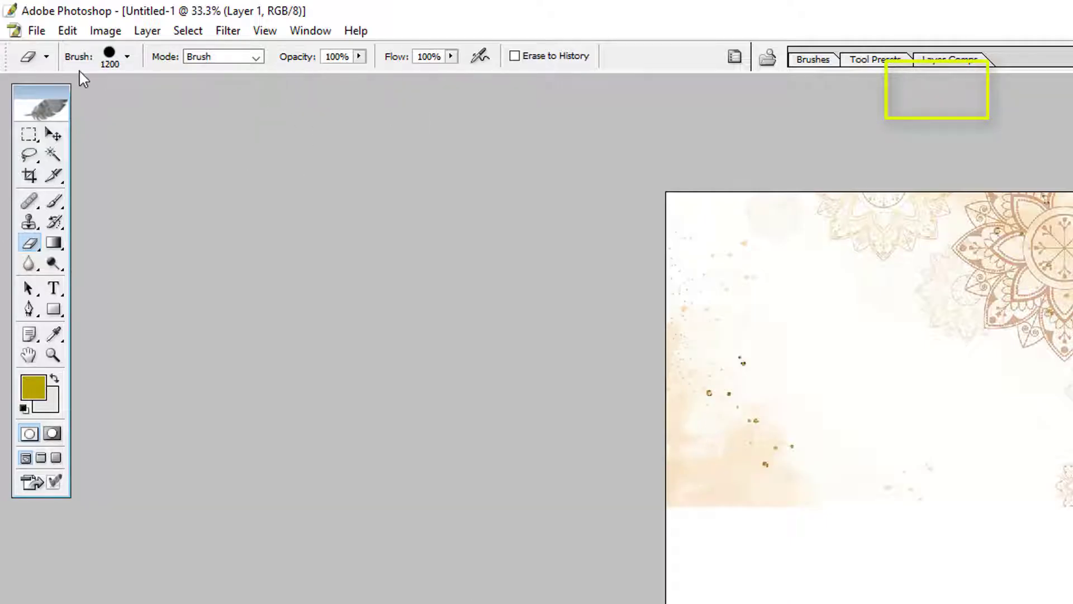
pyautogui.click(128, 56)
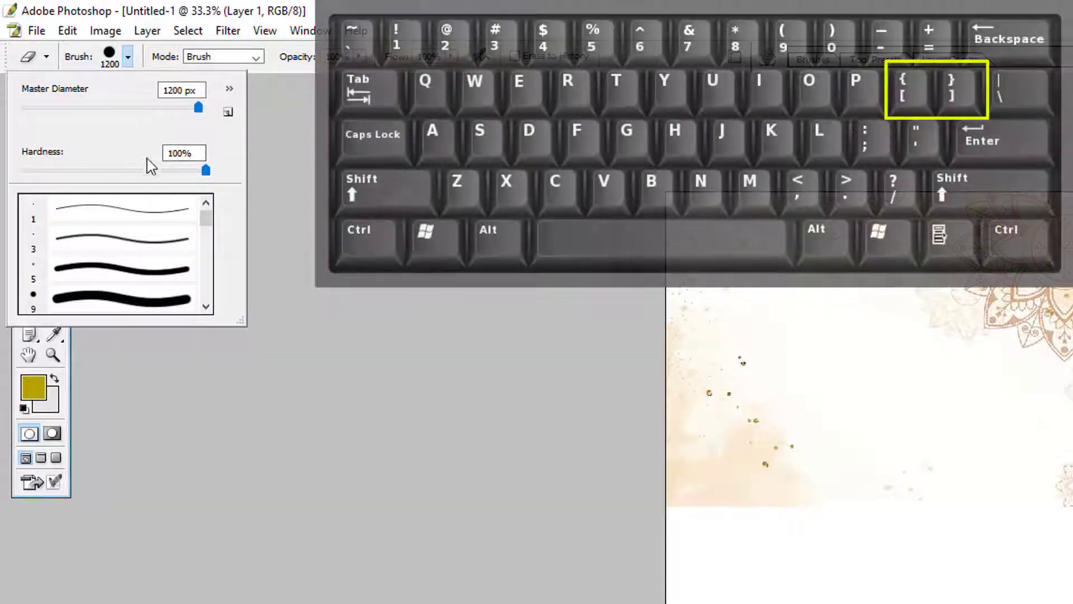
pyautogui.moveTo(151, 170); pyautogui.dragTo(111, 171)
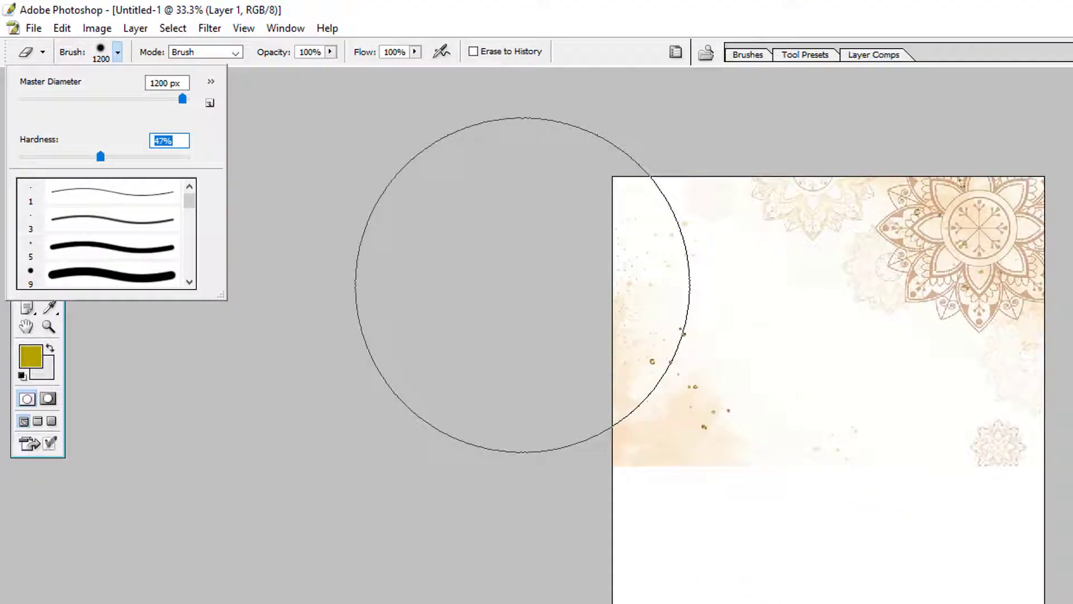
pyautogui.press('Return')
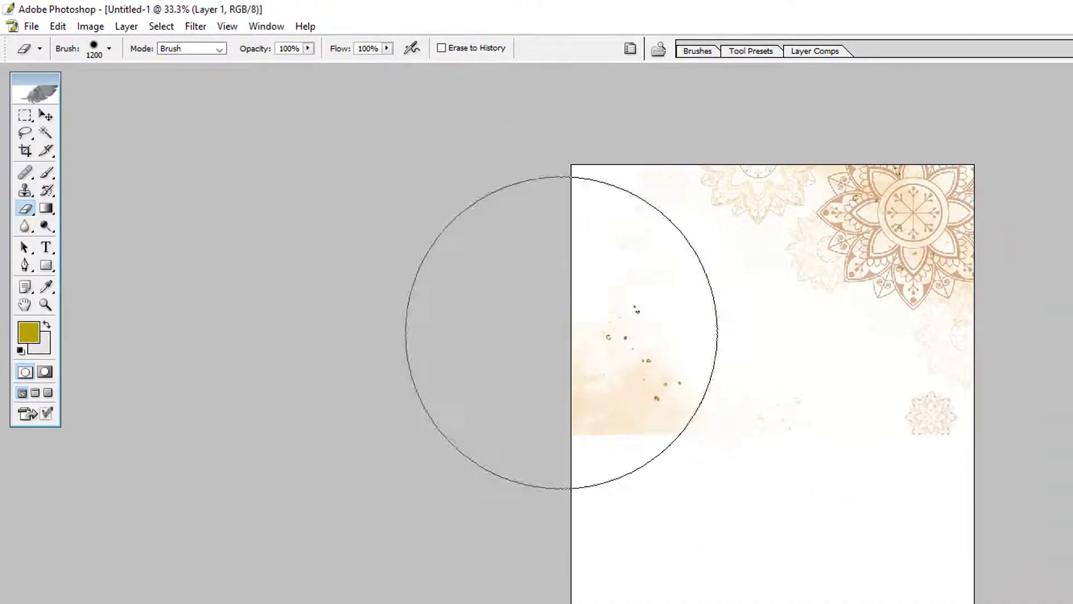
pyautogui.moveTo(527, 360); pyautogui.dragTo(818, 483)
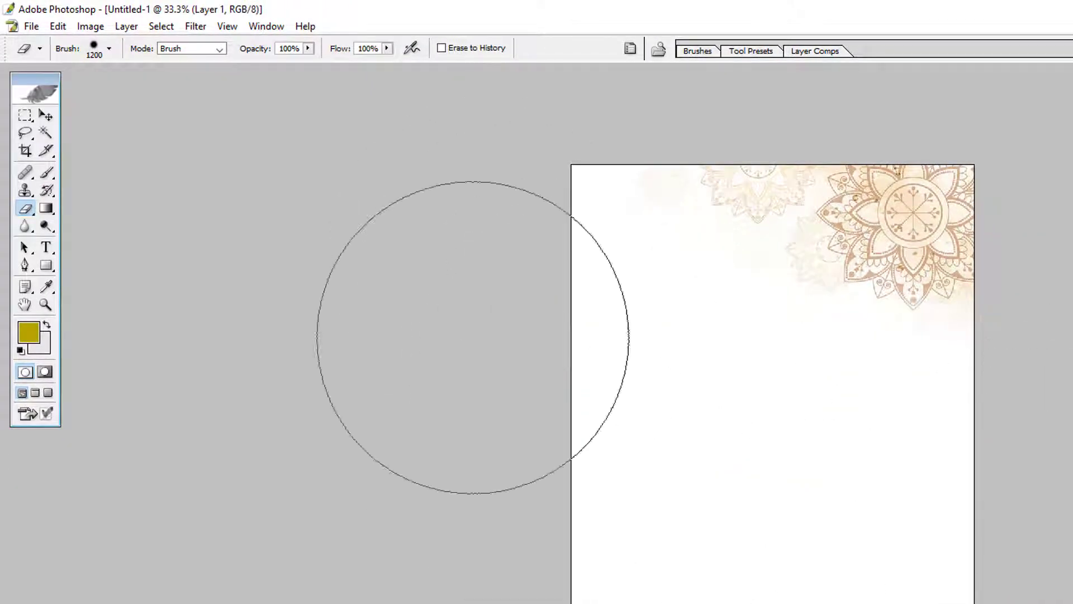
pyautogui.press('v')
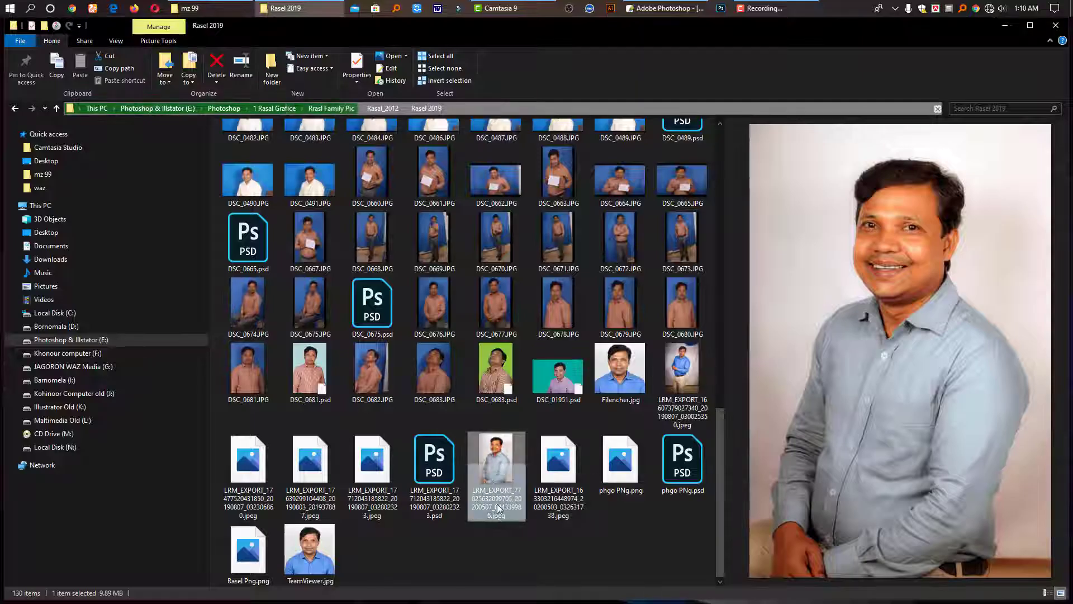
# Open the LRM_EXPORT portrait photo, cut it whole, and return to Untitled-1.
pyautogui.moveTo(496, 464); pyautogui.dragTo(708, 125)
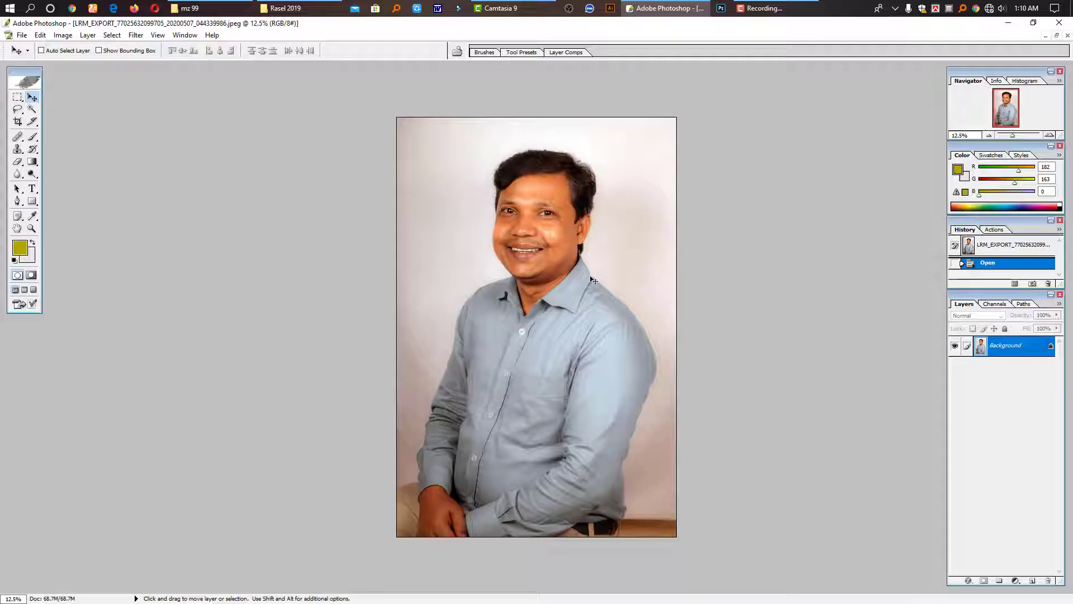
pyautogui.hotkey('ctrl', 'a')
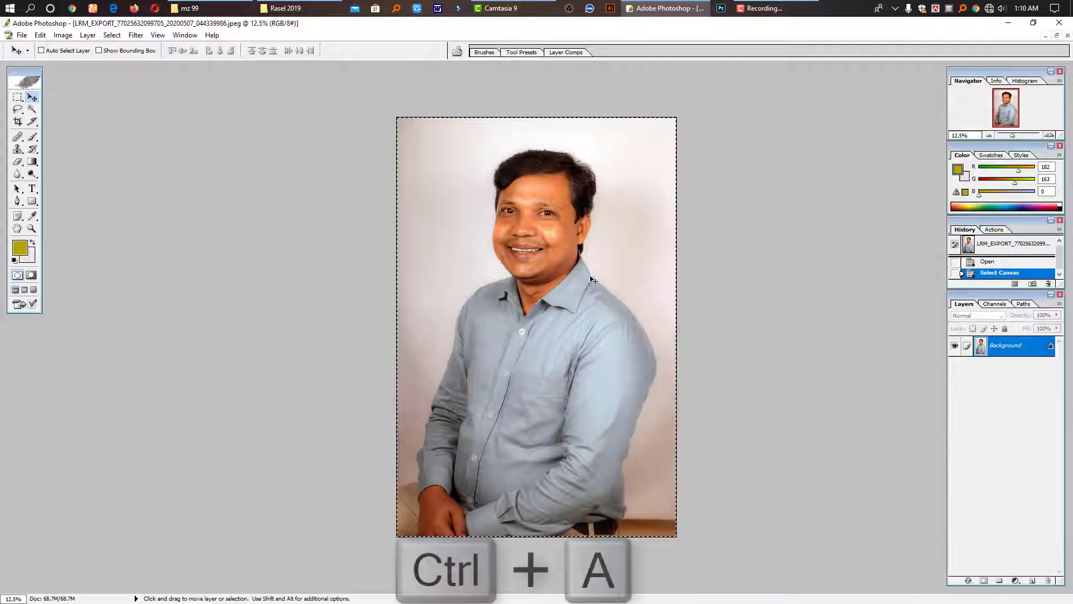
pyautogui.hotkey('ctrl', 'x')
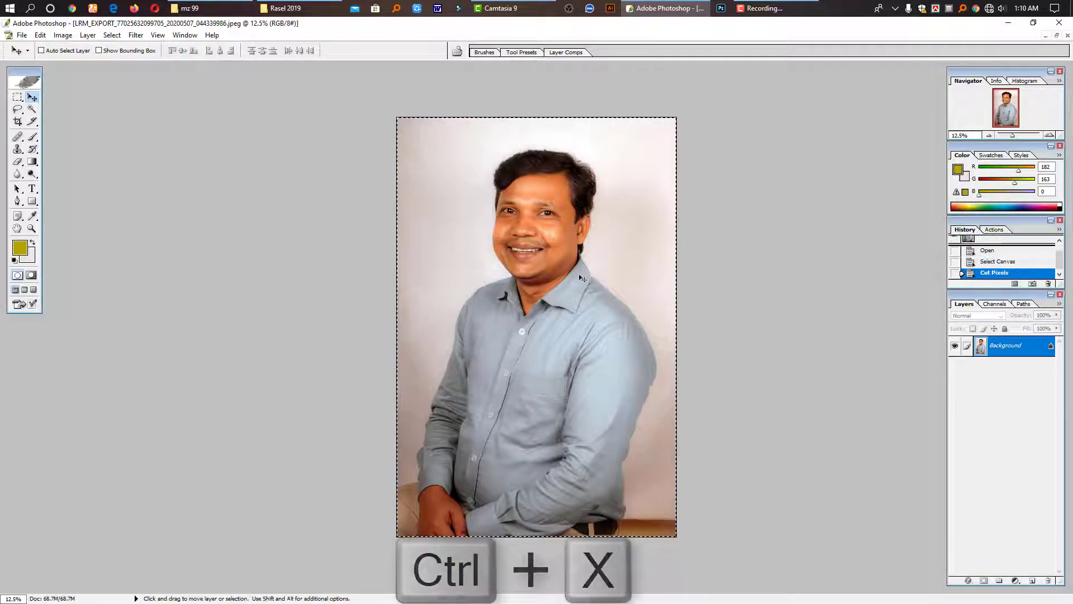
pyautogui.click(135, 34)
pyautogui.click(185, 34)
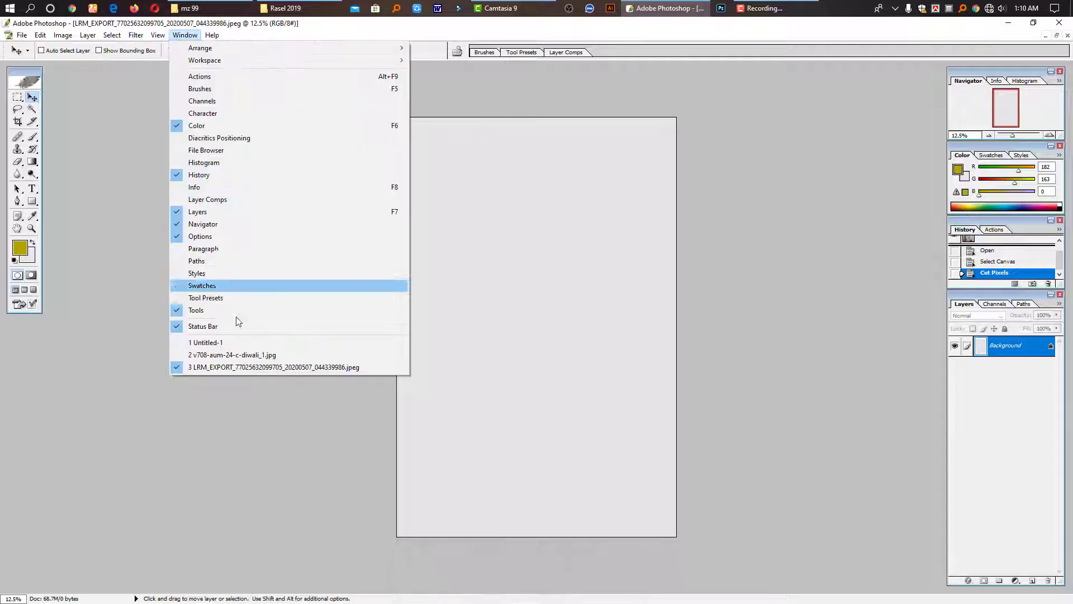
pyautogui.click(238, 344)
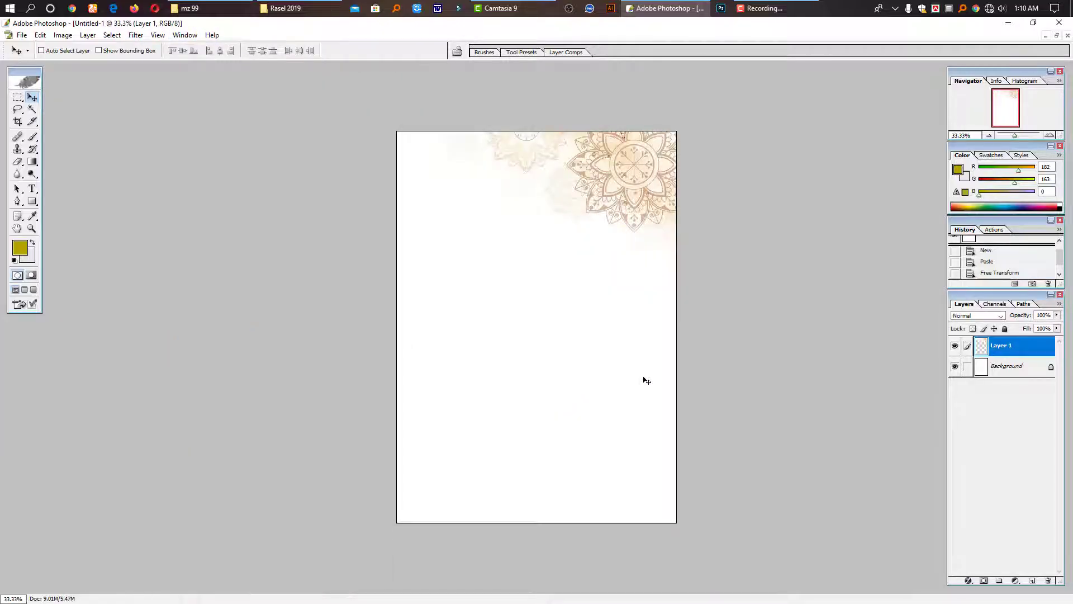
# Paste the portrait as Layer 2, scaled to about 19.4% in the lower-right area.
pyautogui.hotkey('ctrl', 'v')
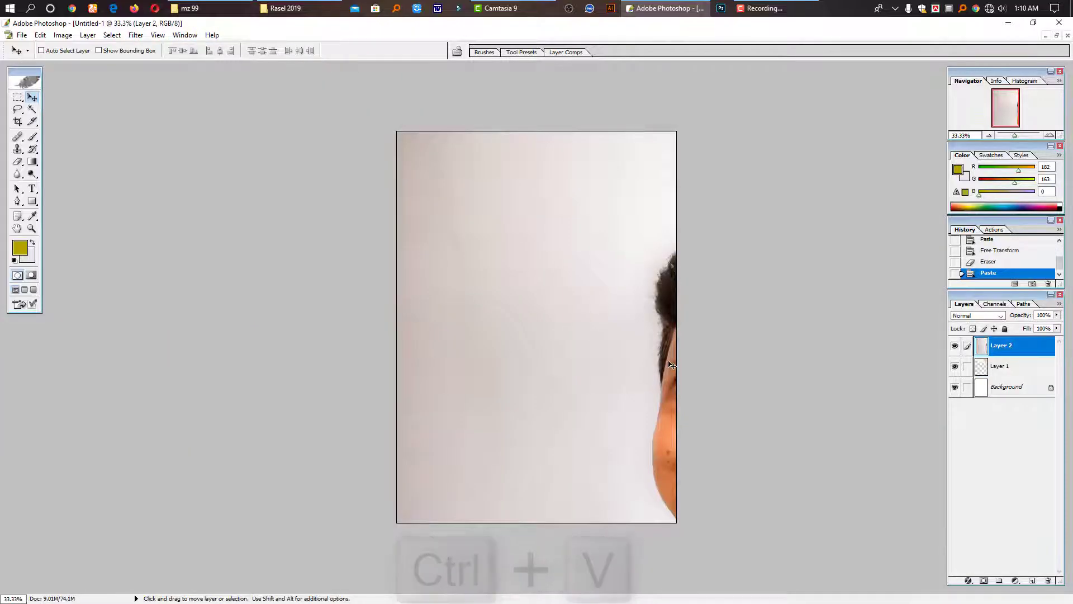
pyautogui.hotkey('ctrl', 't')
pyautogui.hotkey('ctrl', '-')
pyautogui.hotkey('ctrl', '-')
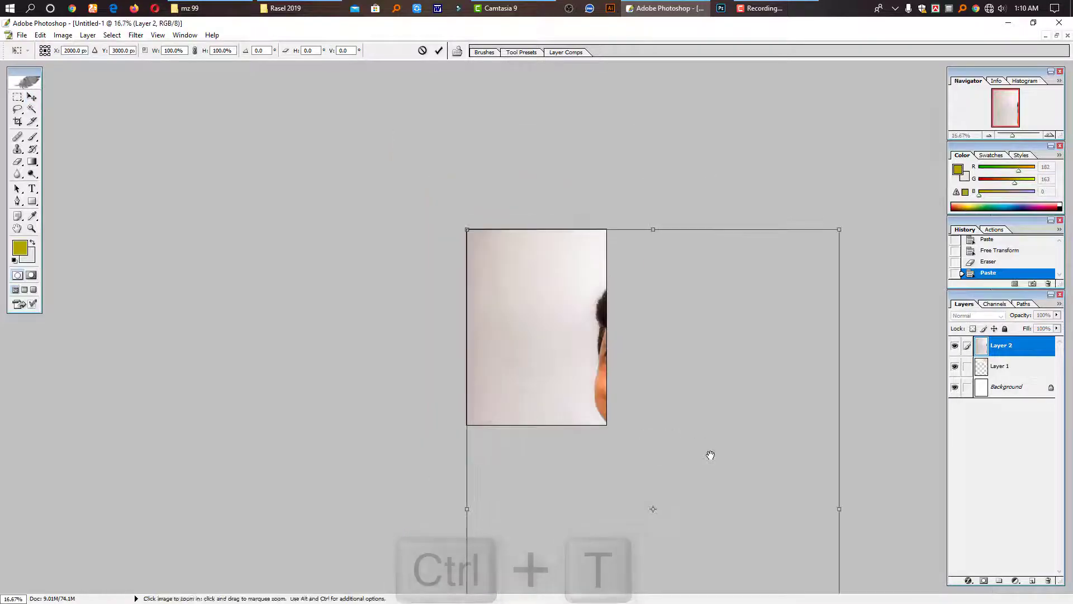
pyautogui.moveTo(839, 229); pyautogui.dragTo(599, 366)
pyautogui.moveTo(625, 479); pyautogui.dragTo(582, 375)
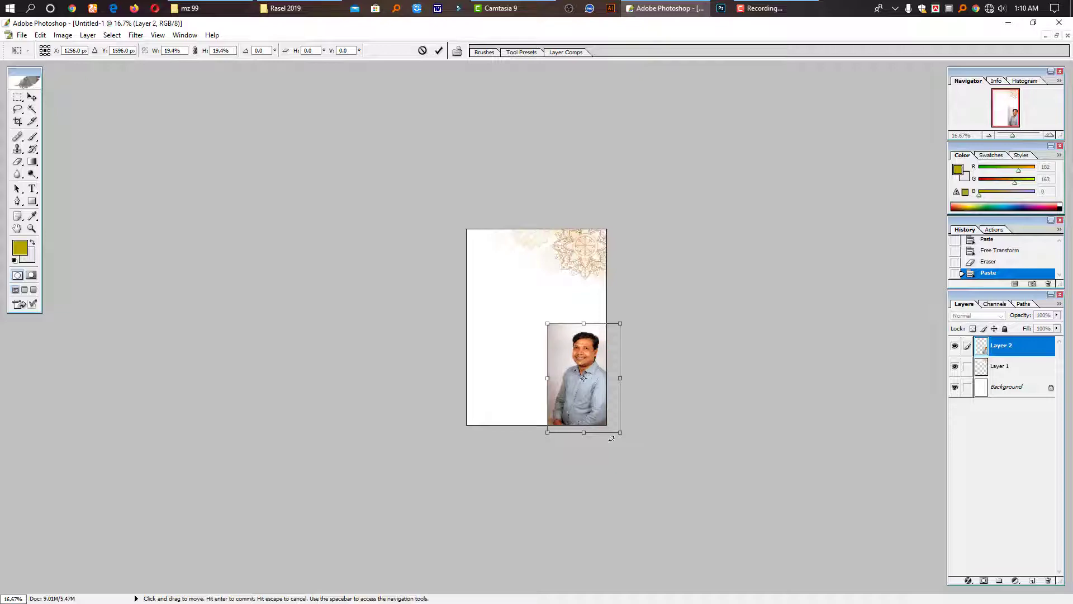
pyautogui.click(31, 97)
pyautogui.hotkey('ctrl', '+')
pyautogui.hotkey('ctrl', '+')
pyautogui.click(36, 110)
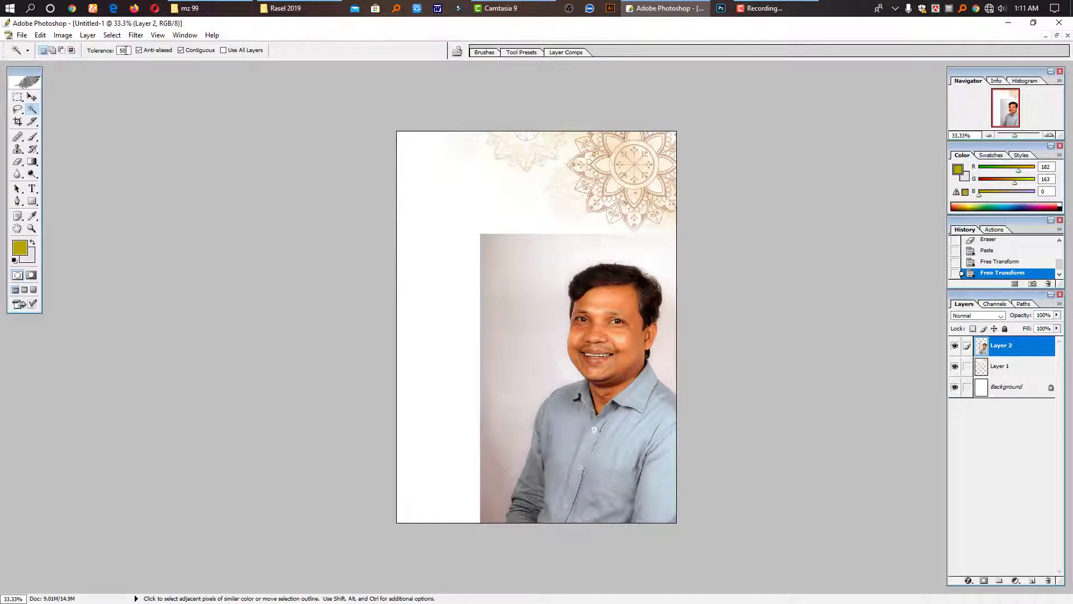
# Select the portrait's grey backdrop with the Magic Wand at tolerance 40.
pyautogui.click(167, 164)
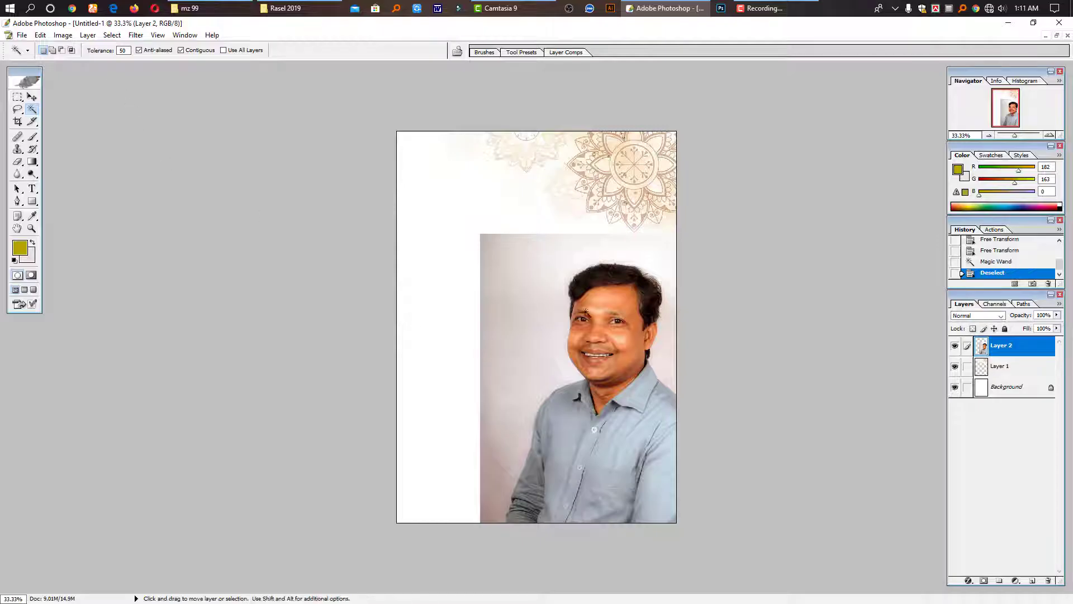
pyautogui.click(145, 77)
pyautogui.doubleClick(128, 51)
pyautogui.write('40')
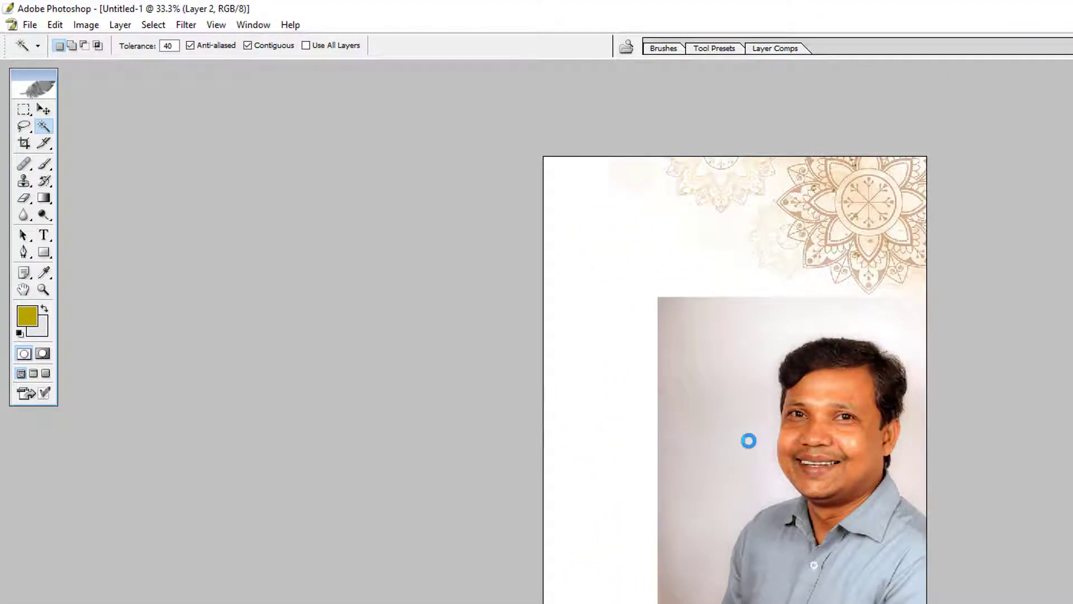
pyautogui.click(749, 441)
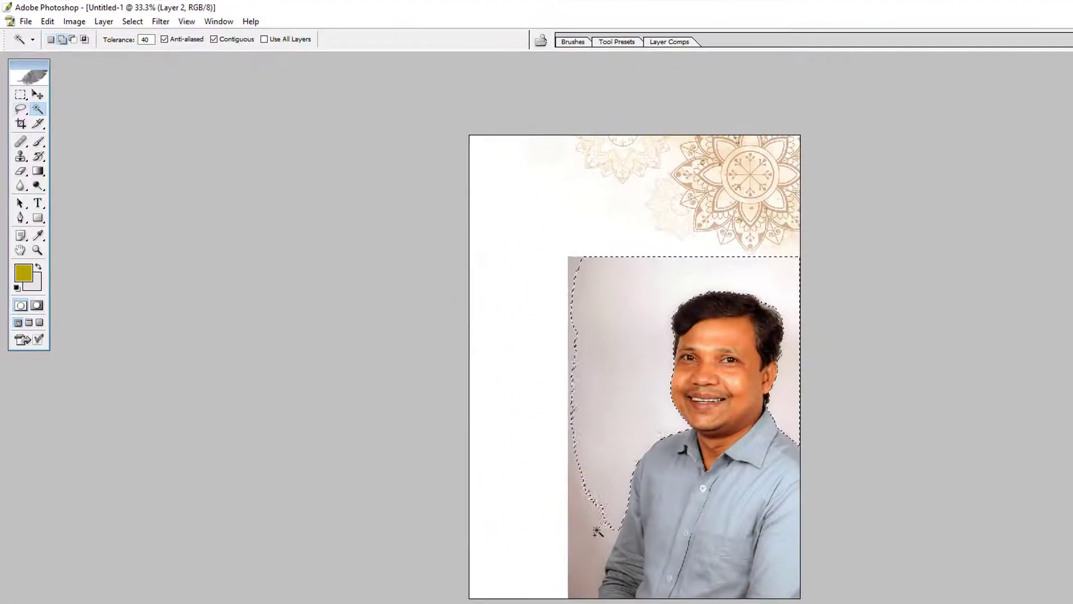
# Lasso-add the empty top-left area and feather the selection by 1 pixel.
pyautogui.press('l')
pyautogui.moveTo(659, 291); pyautogui.dragTo(845, 273)
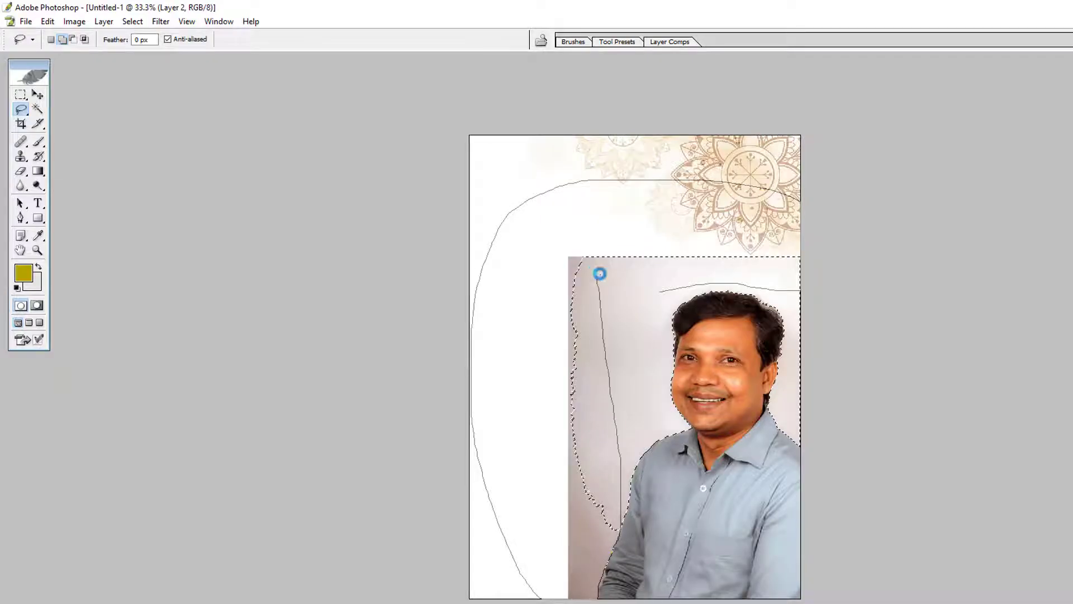
pyautogui.moveTo(599, 273); pyautogui.dragTo(660, 304)
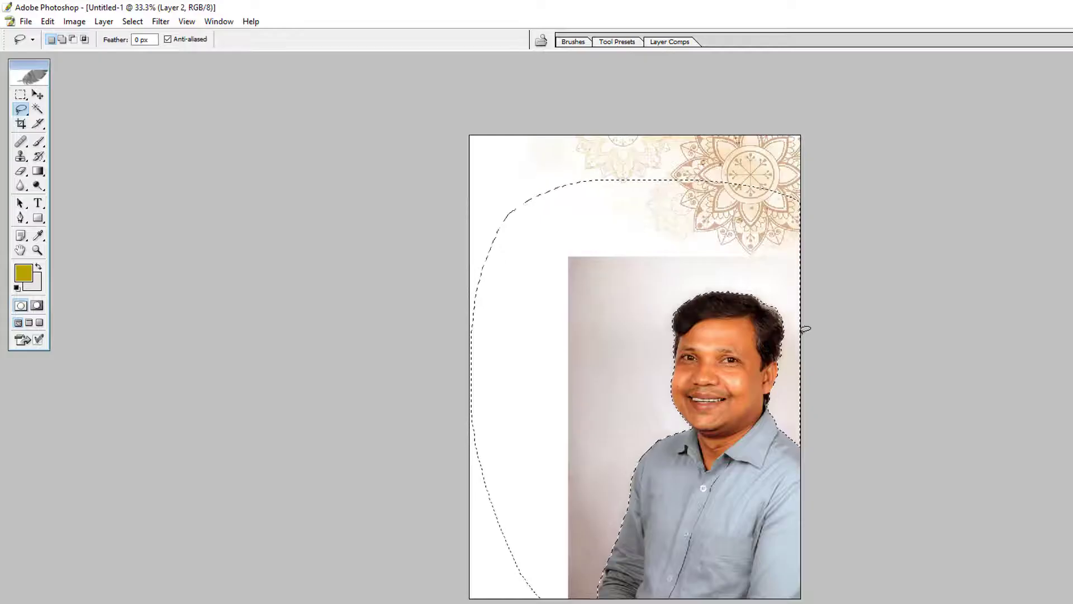
pyautogui.hotkey('shift', 'F6')
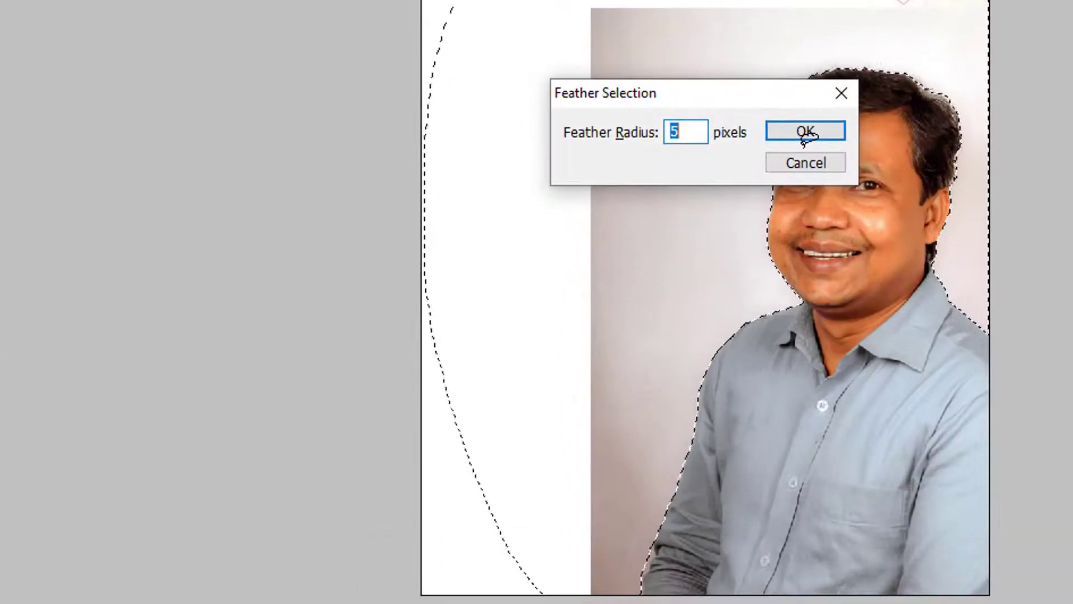
pyautogui.write('1')
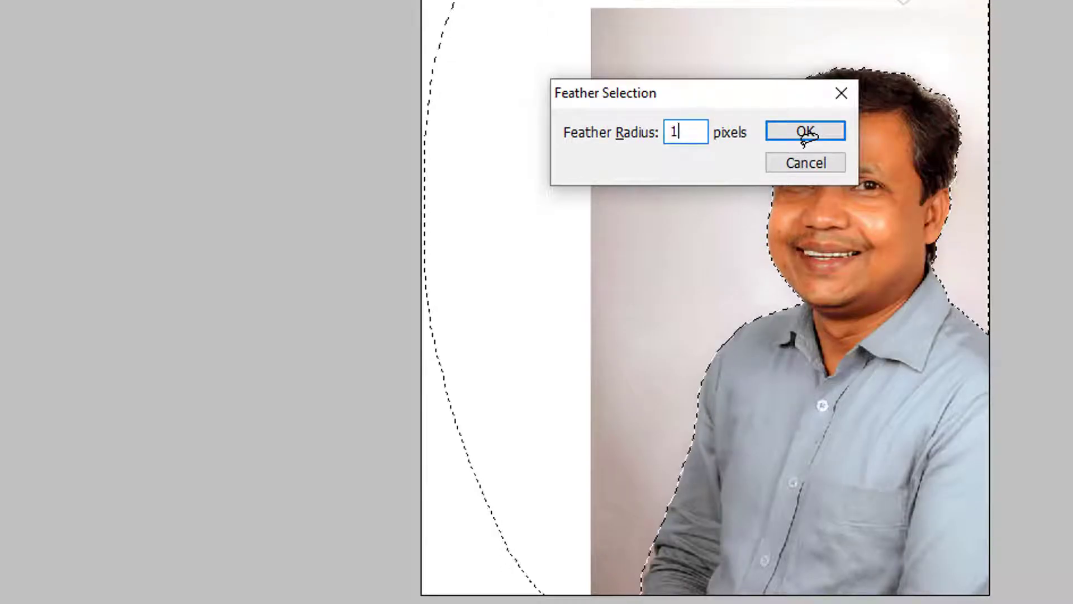
pyautogui.click(805, 133)
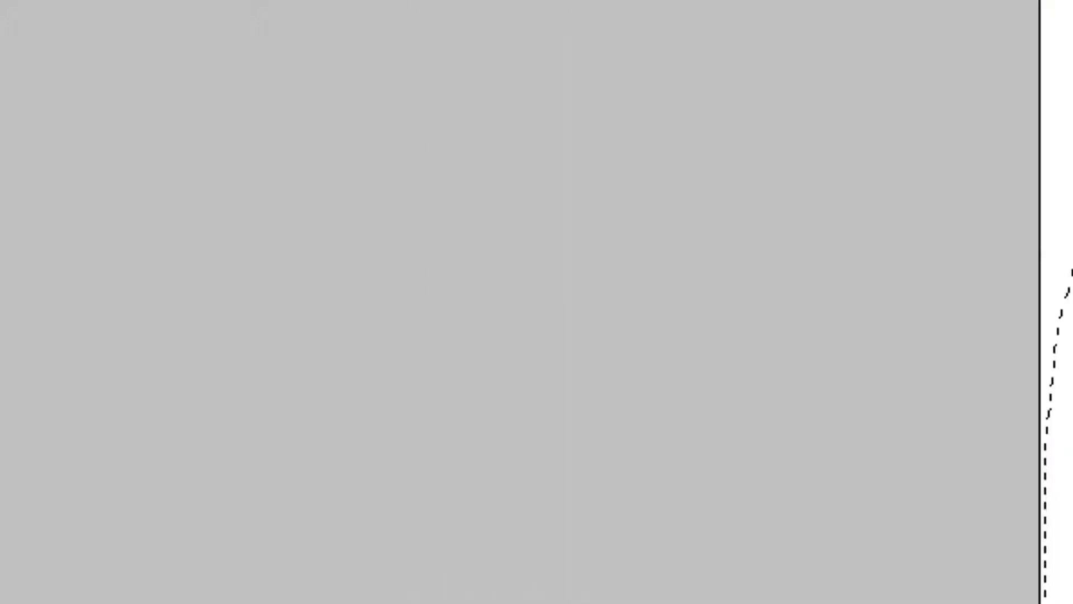
# Erase the portrait's grey backdrop and lower-left edge with a 700 px eraser.
pyautogui.click(126, 268)
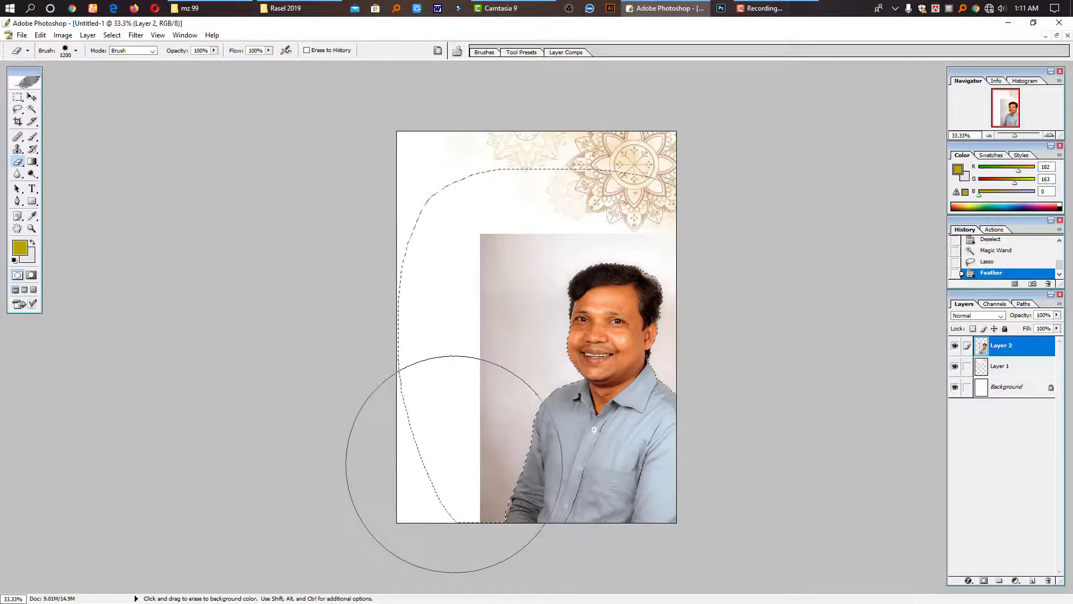
pyautogui.press('[')
pyautogui.press('[')
pyautogui.press('[')
pyautogui.press('[')
pyautogui.press('[')
pyautogui.press('[')
pyautogui.press('[')
pyautogui.press('[')
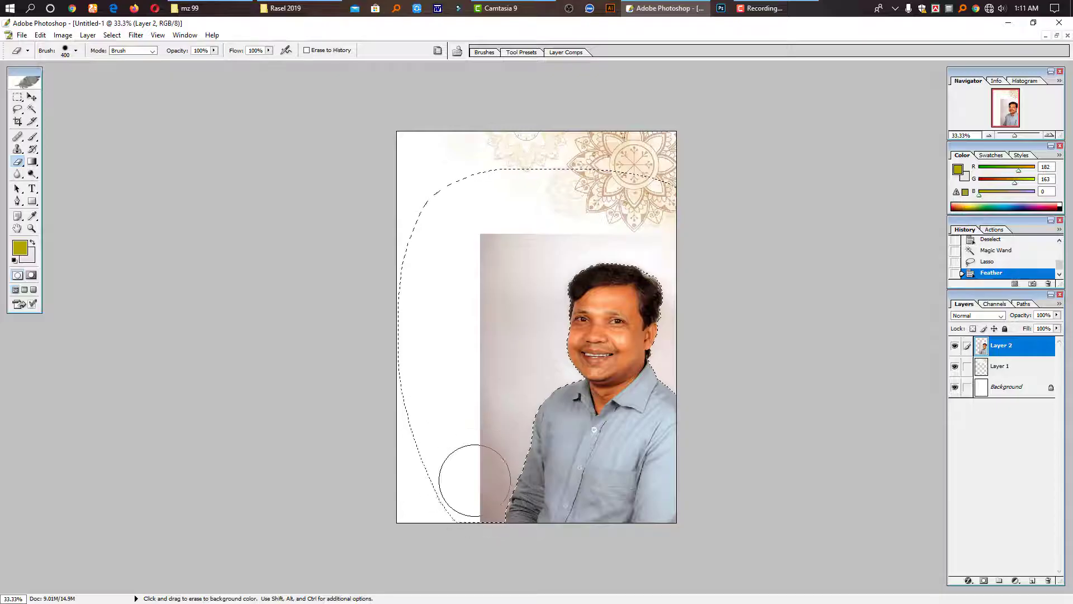
pyautogui.press(']')
pyautogui.press(']')
pyautogui.press(']')
pyautogui.moveTo(450, 474)
pyautogui.mouseDown()
pyautogui.moveTo(460, 402)
pyautogui.moveTo(461, 428)
pyautogui.moveTo(472, 434)
pyautogui.moveTo(483, 344)
pyautogui.moveTo(498, 374)
pyautogui.moveTo(475, 301)
pyautogui.moveTo(502, 235)
pyautogui.moveTo(493, 257)
pyautogui.moveTo(503, 235)
pyautogui.moveTo(543, 208)
pyautogui.mouseUp()
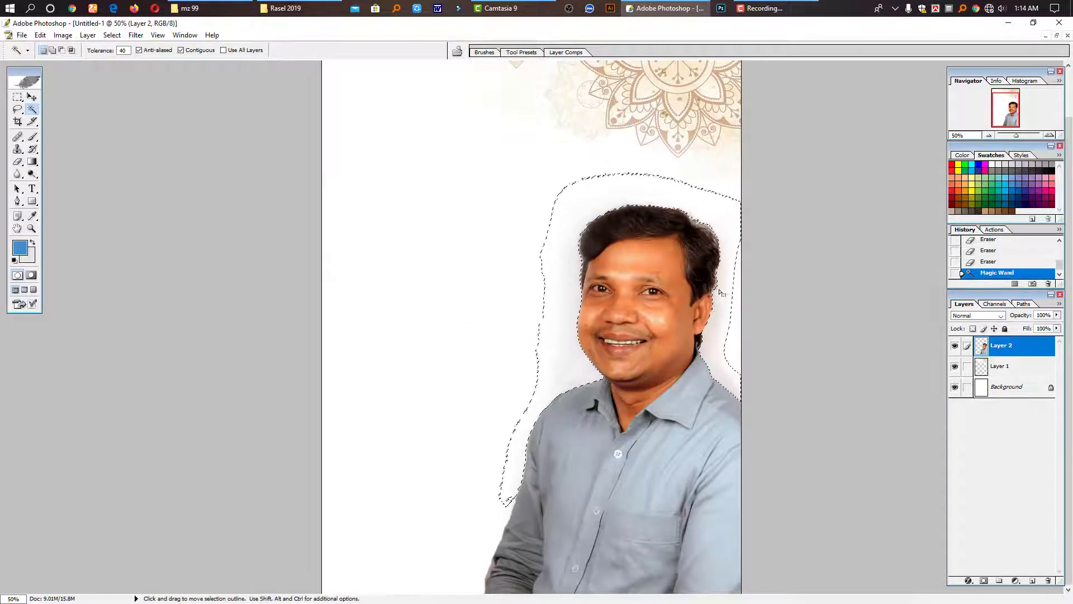
pyautogui.press('e')
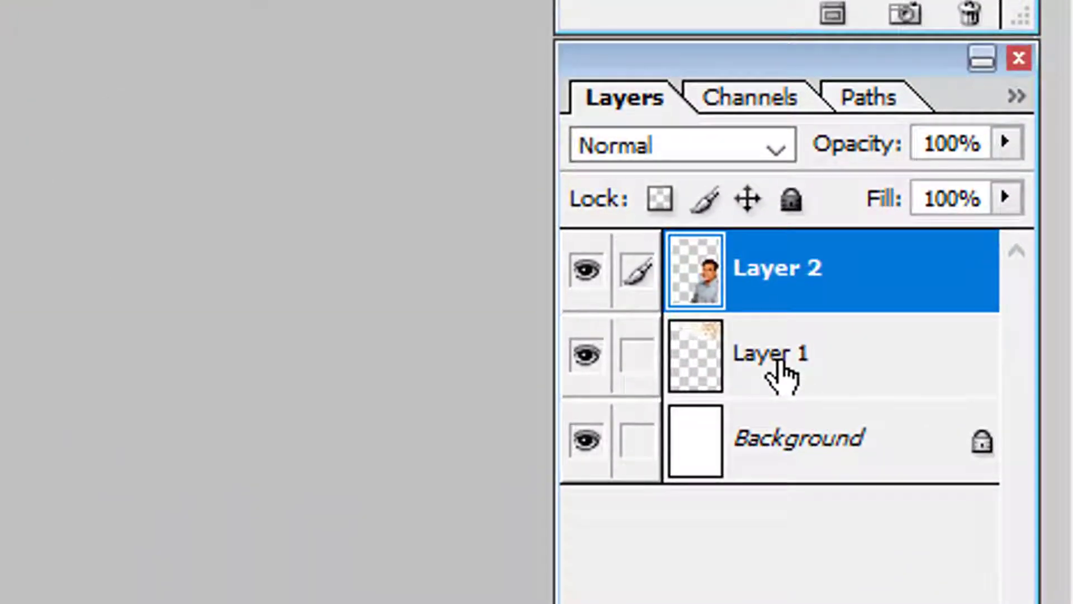
# On Layer 1, brush soft blue and peach glows along the poster's right edge.
pyautogui.click(781, 366)
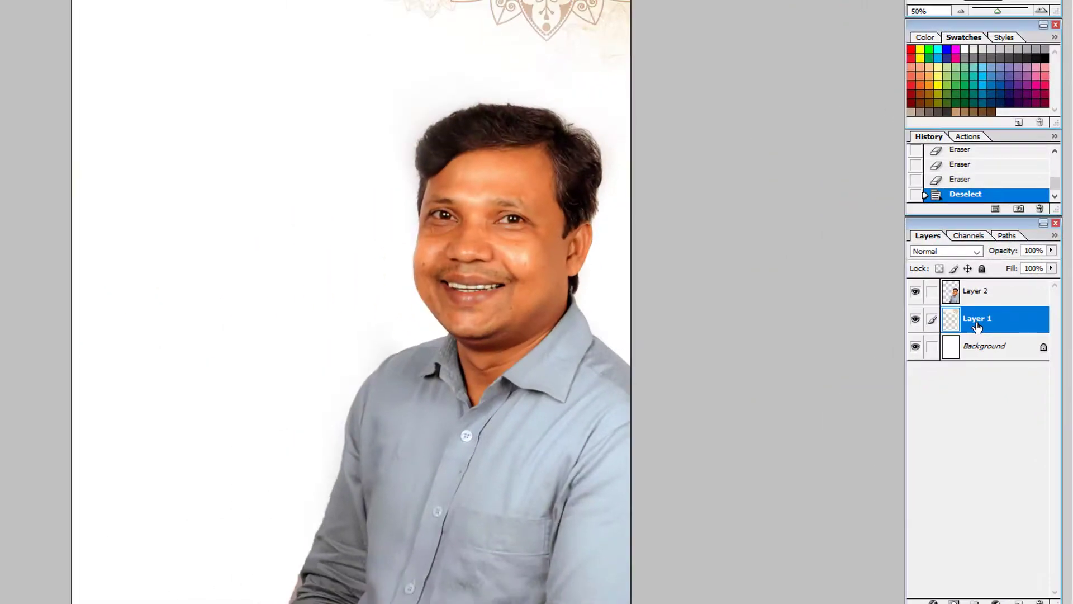
pyautogui.moveTo(665, 313)
pyautogui.mouseDown()
pyautogui.moveTo(729, 276)
pyautogui.moveTo(719, 108)
pyautogui.moveTo(742, 78)
pyautogui.moveTo(656, 35)
pyautogui.mouseUp()
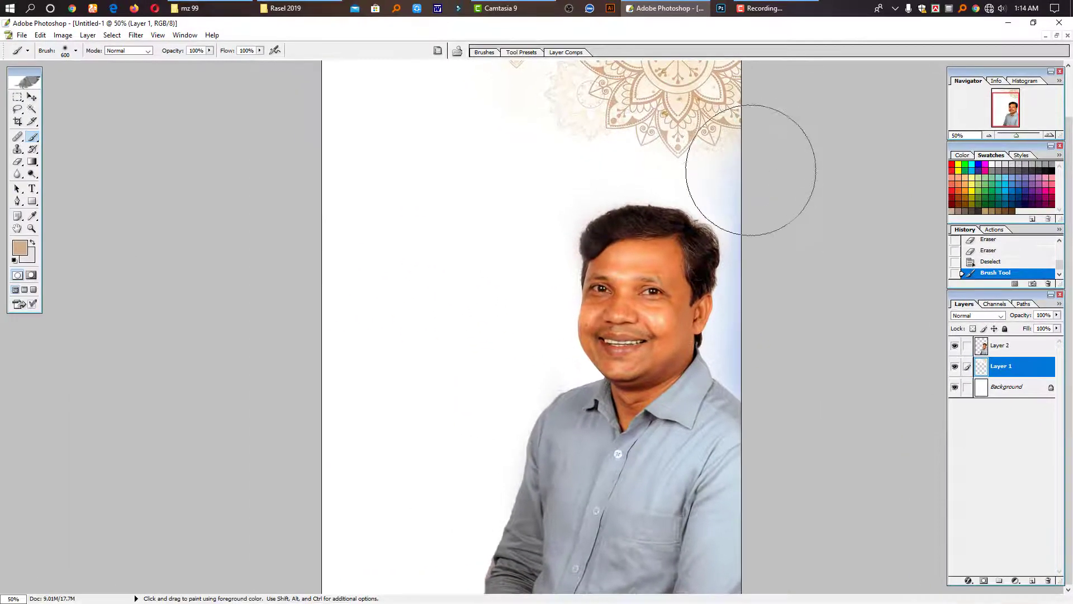
pyautogui.moveTo(751, 169); pyautogui.dragTo(781, 151)
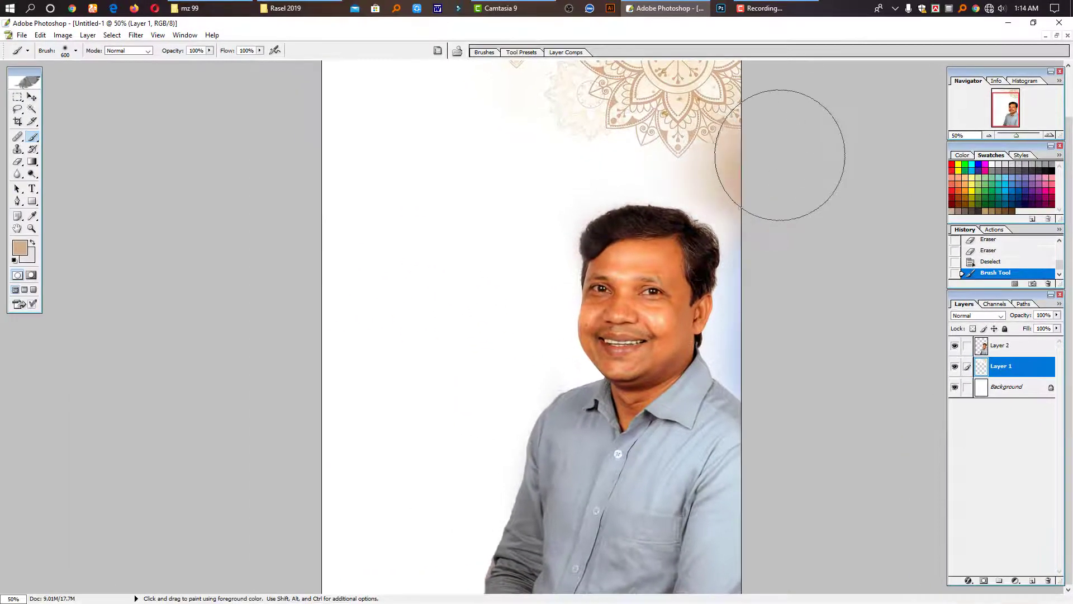
# Zoom out and paint a broad soft blue glow across the top-left with a 1300 brush.
pyautogui.keyDown('ctrl'); pyautogui.keyDown('alt'); pyautogui.click(472, 201); pyautogui.keyUp('alt'); pyautogui.keyUp('ctrl')
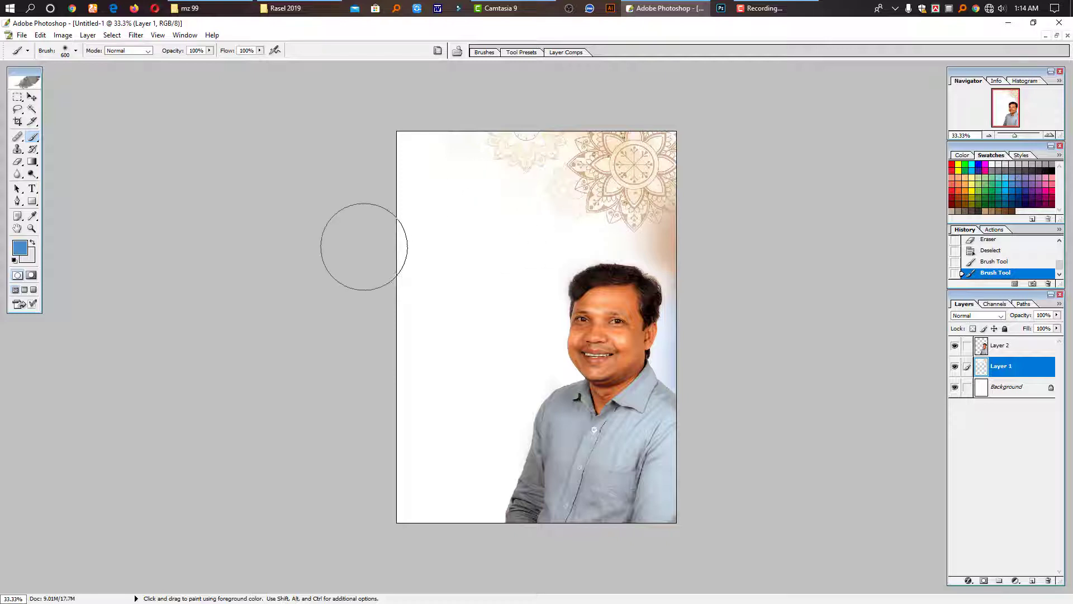
pyautogui.press(']')
pyautogui.press(']')
pyautogui.press(']')
pyautogui.press(']')
pyautogui.press(']')
pyautogui.press(']')
pyautogui.press(']')
pyautogui.press(']')
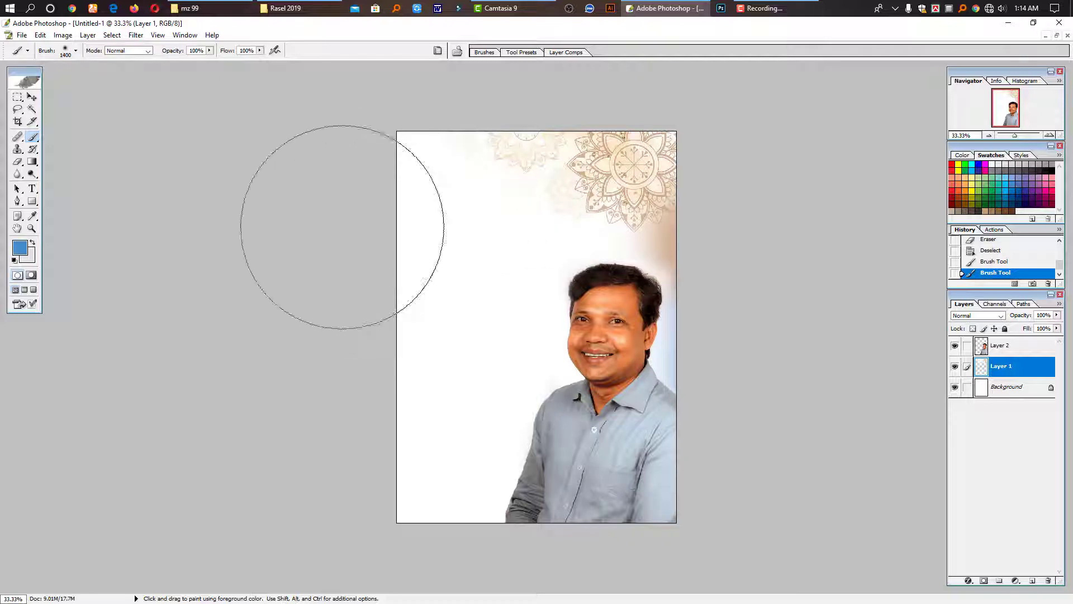
pyautogui.moveTo(233, 300)
pyautogui.mouseDown()
pyautogui.moveTo(468, 135)
pyautogui.moveTo(430, 82)
pyautogui.mouseUp()
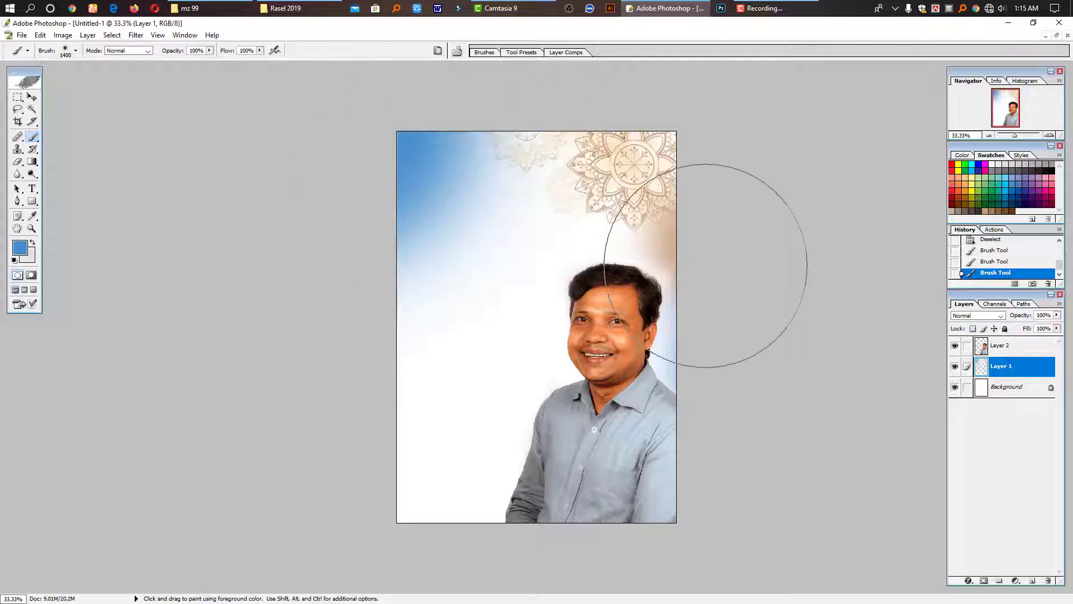
pyautogui.press('v')
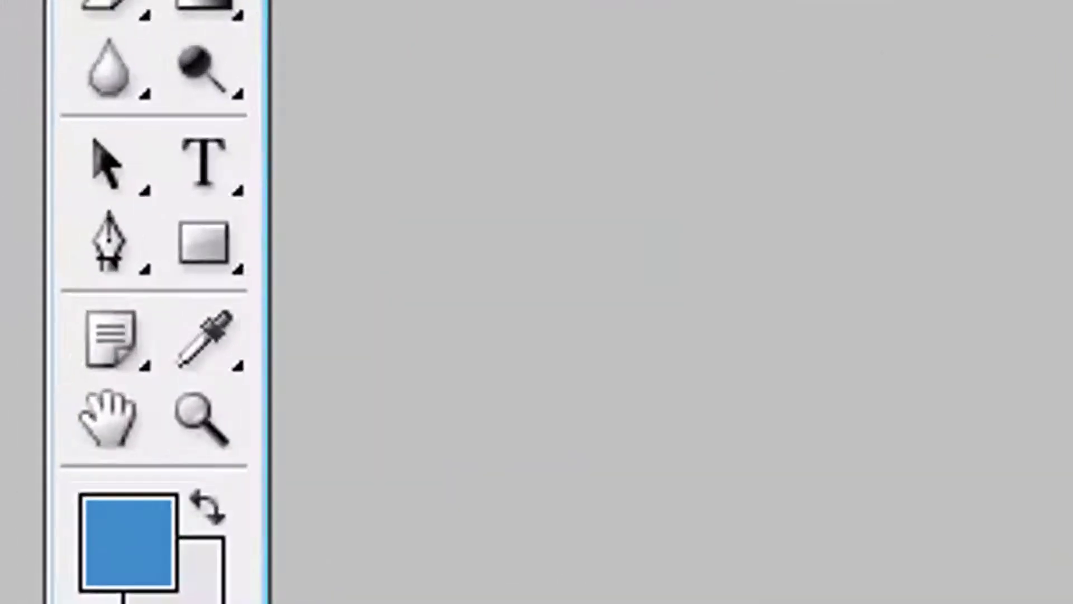
# On Layer 2, type the Bengali line বিসমিল্লাহির রাহমানির রাহিম near the top in SutonnyMJ.
pyautogui.press('t')
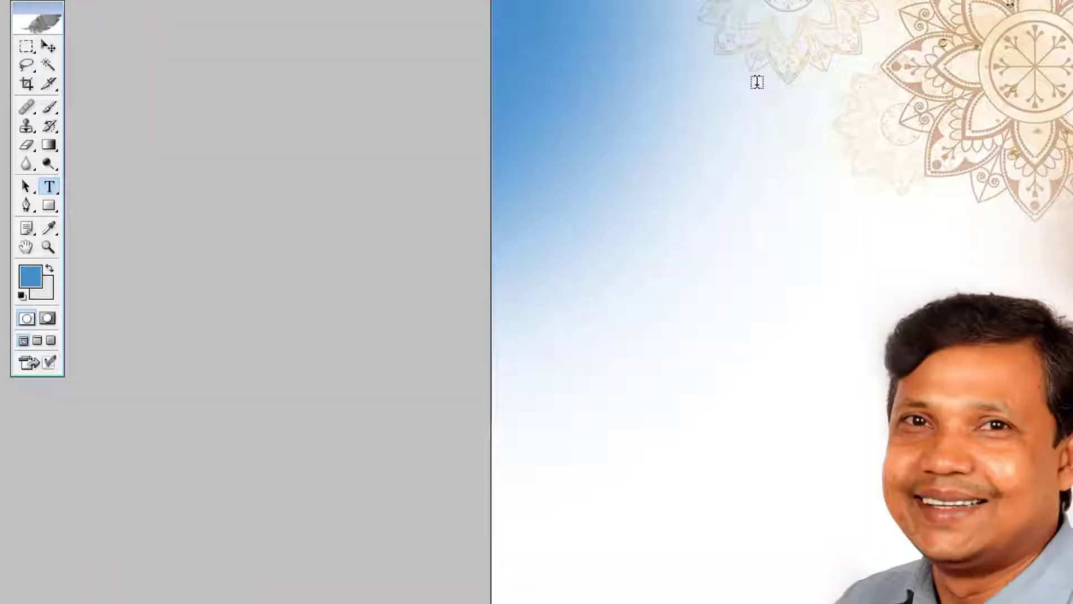
pyautogui.click(496, 121)
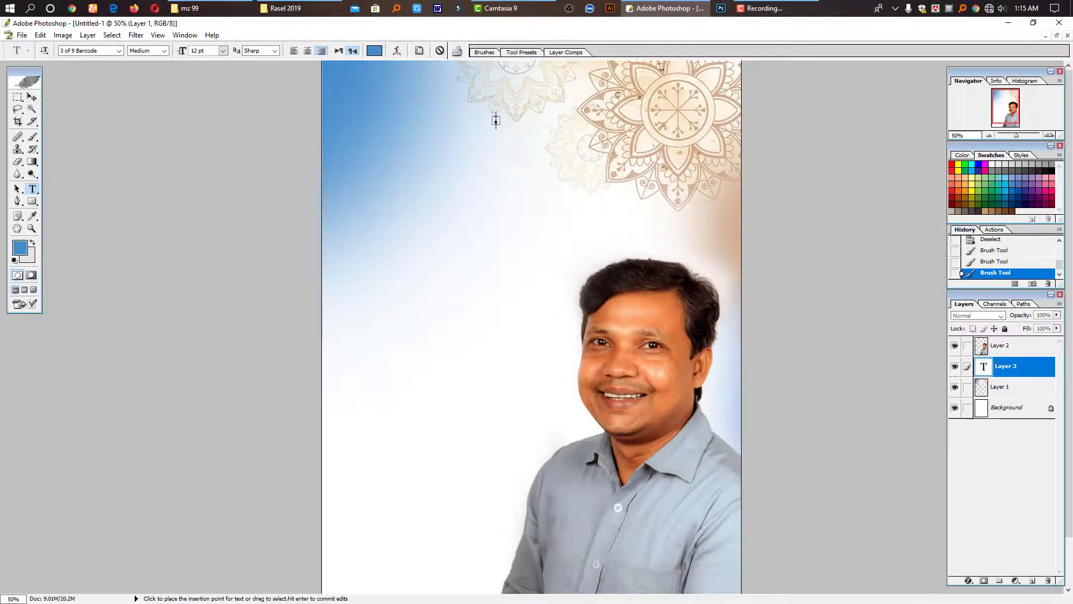
pyautogui.press('Escape')
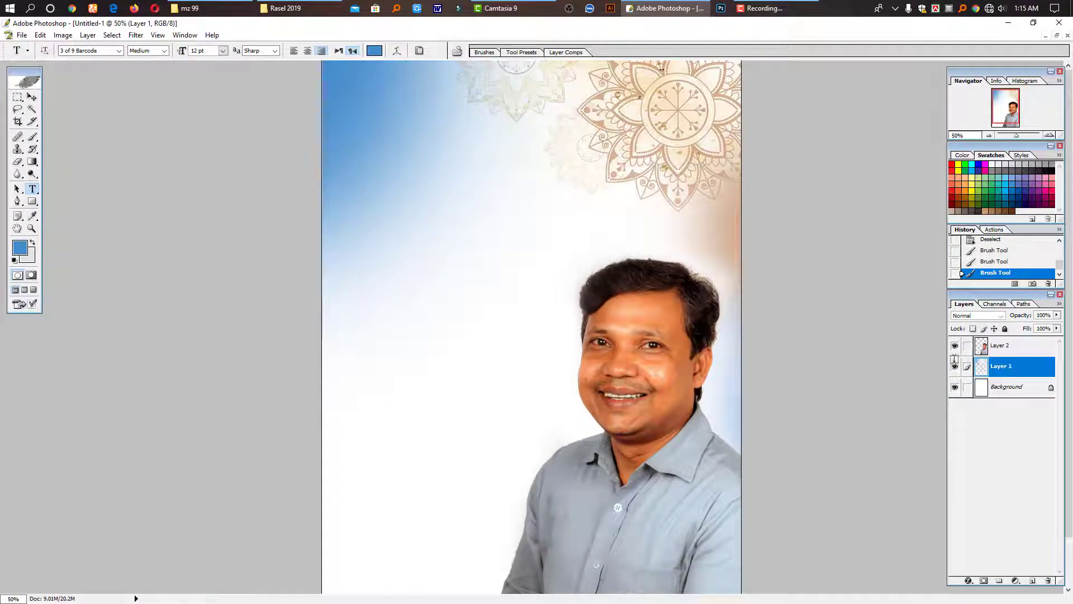
pyautogui.click(1003, 350)
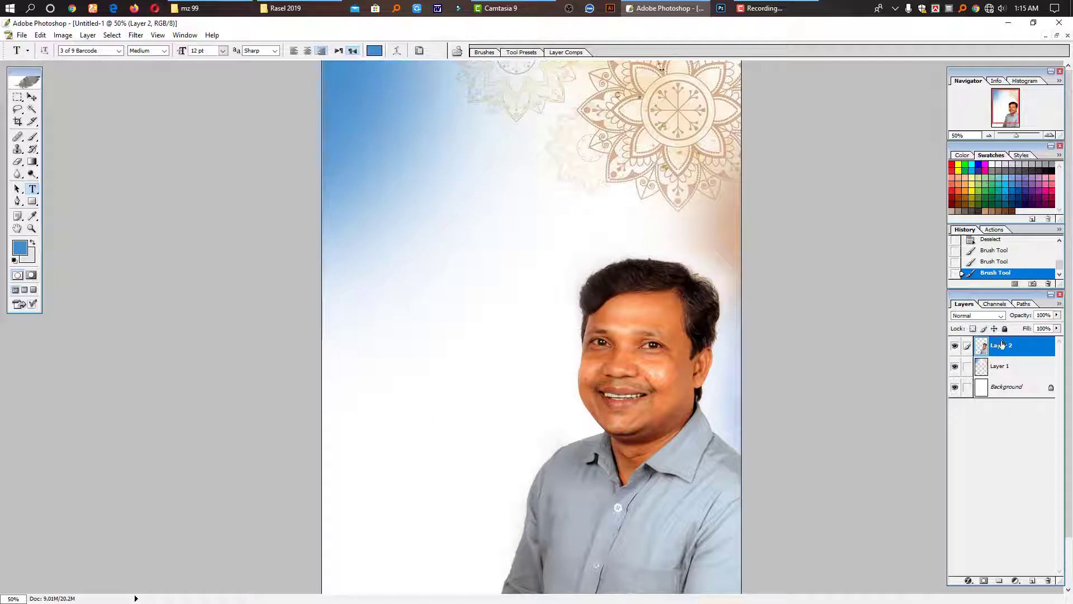
pyautogui.click(509, 95)
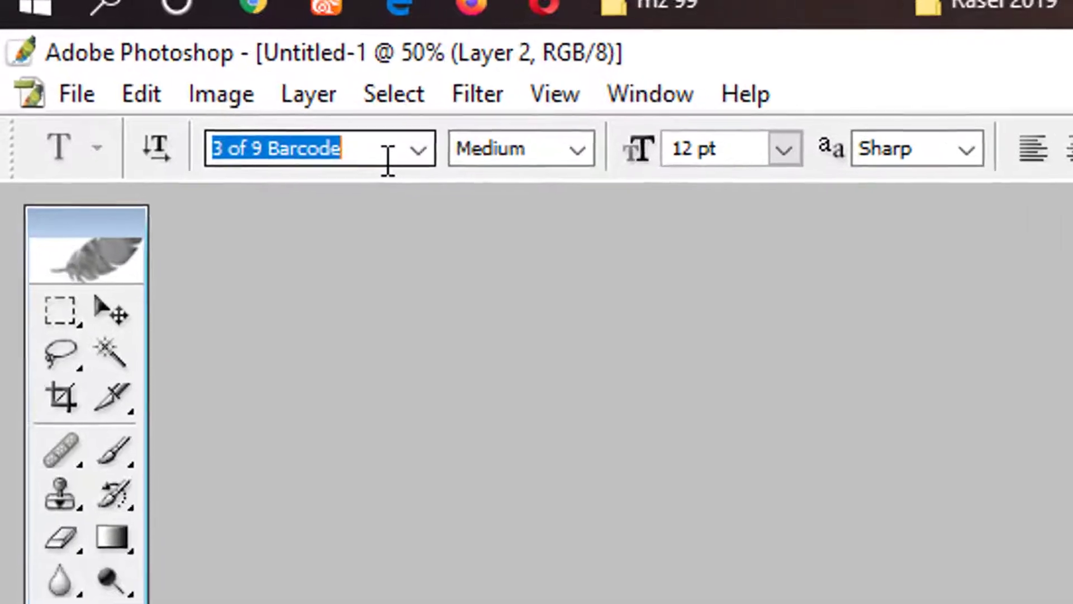
pyautogui.write('Suto')
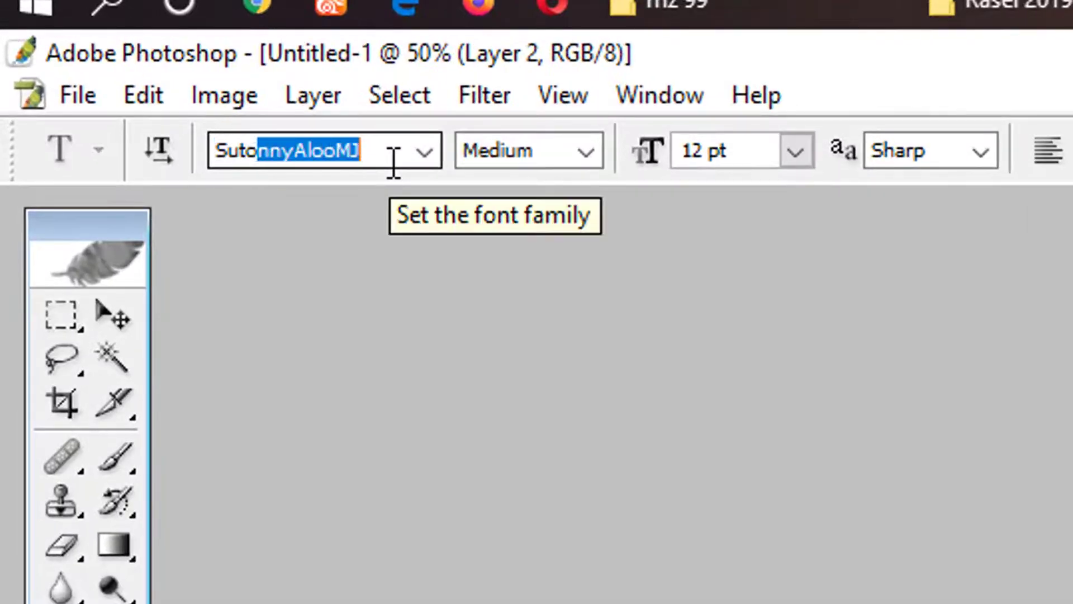
pyautogui.write('nnyMJ')
pyautogui.press('Return')
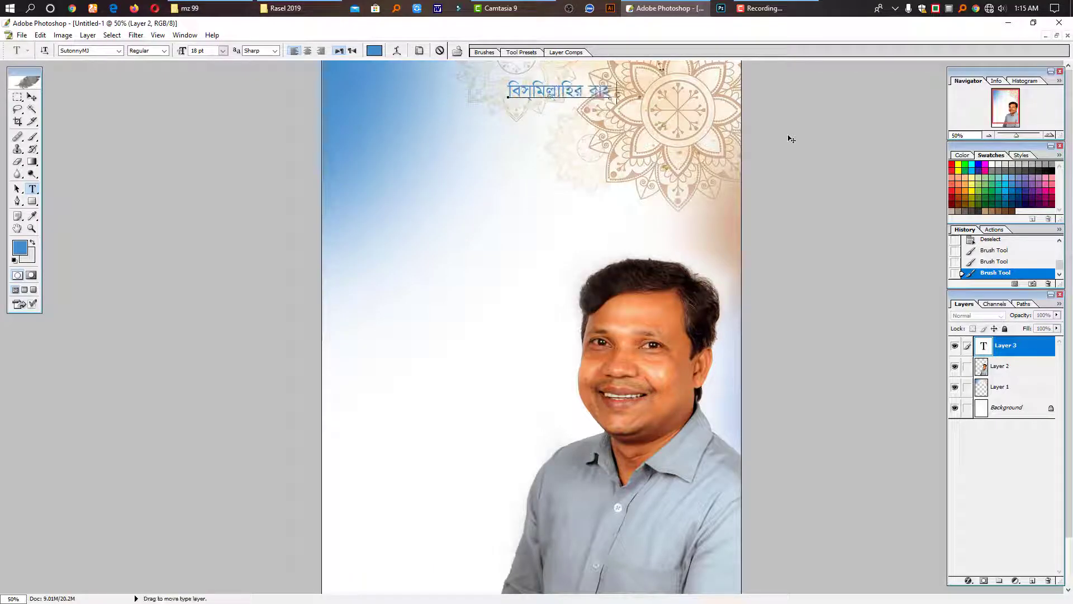
pyautogui.write('াহিম')
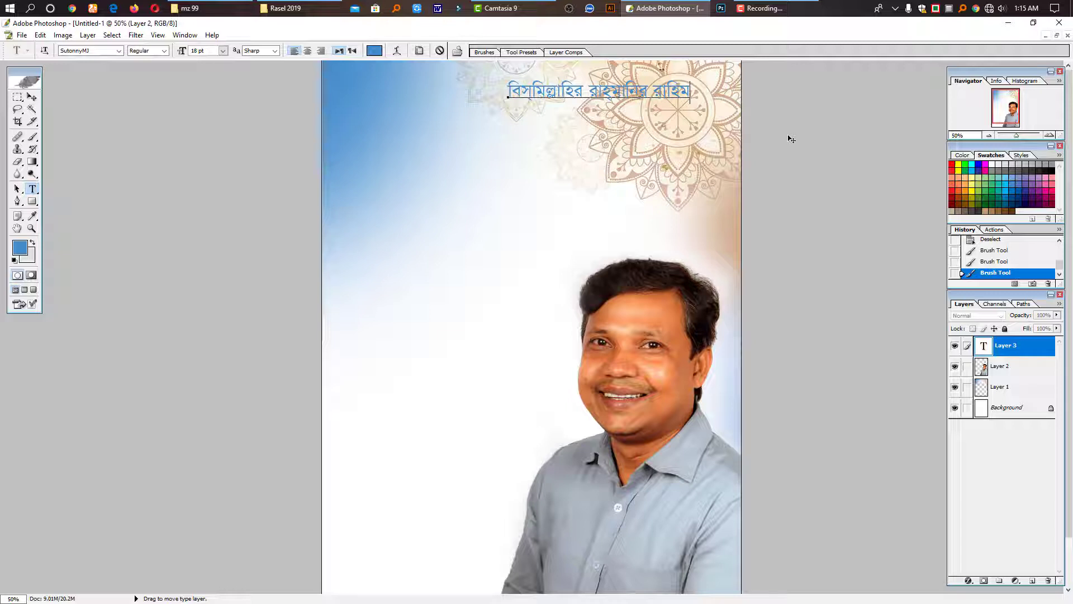
pyautogui.hotkey('ctrl', 'Return')
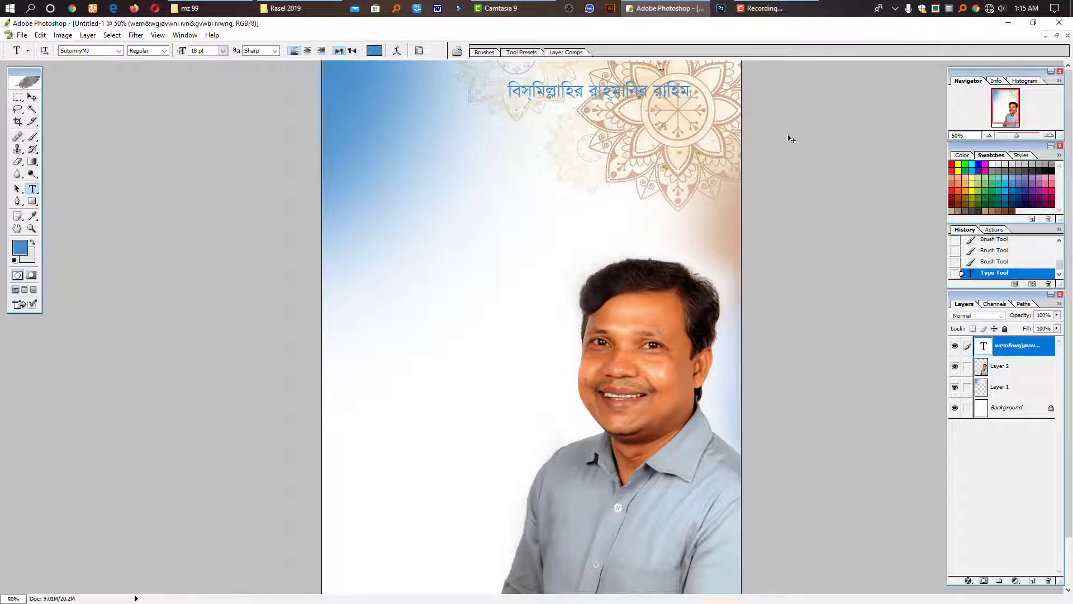
# Make the whole Bengali line black and bold.
pyautogui.click(644, 94)
pyautogui.hotkey('ctrl', 'a')
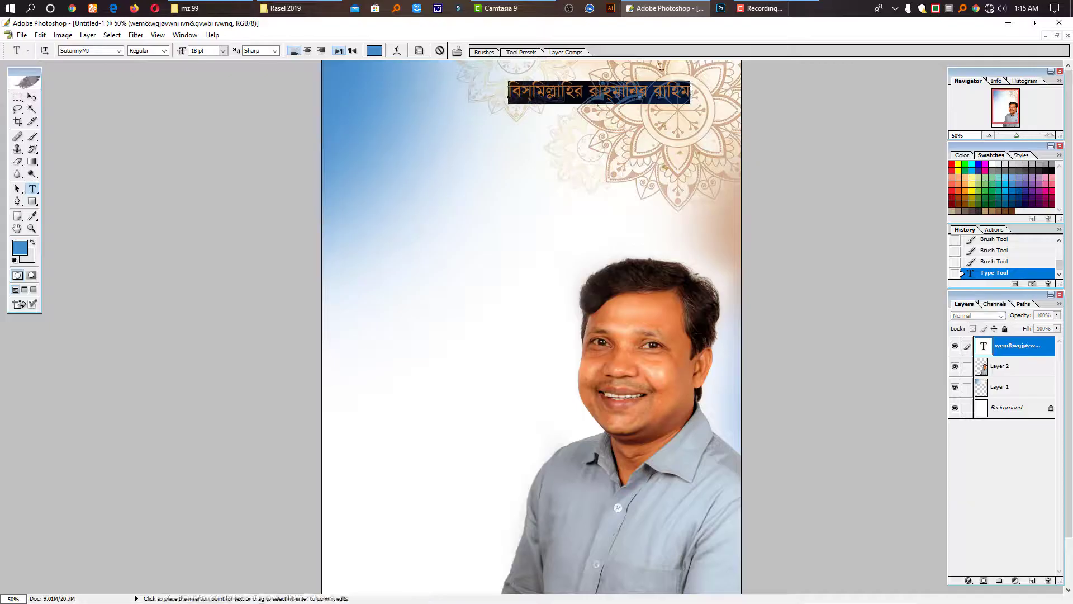
pyautogui.click(368, 54)
pyautogui.click(403, 369)
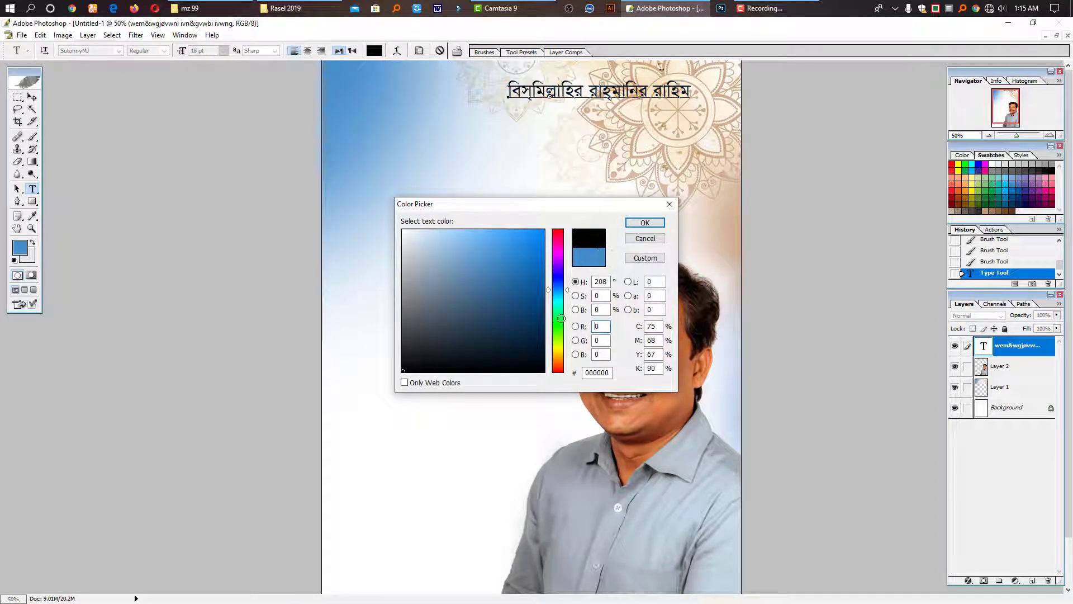
pyautogui.click(642, 223)
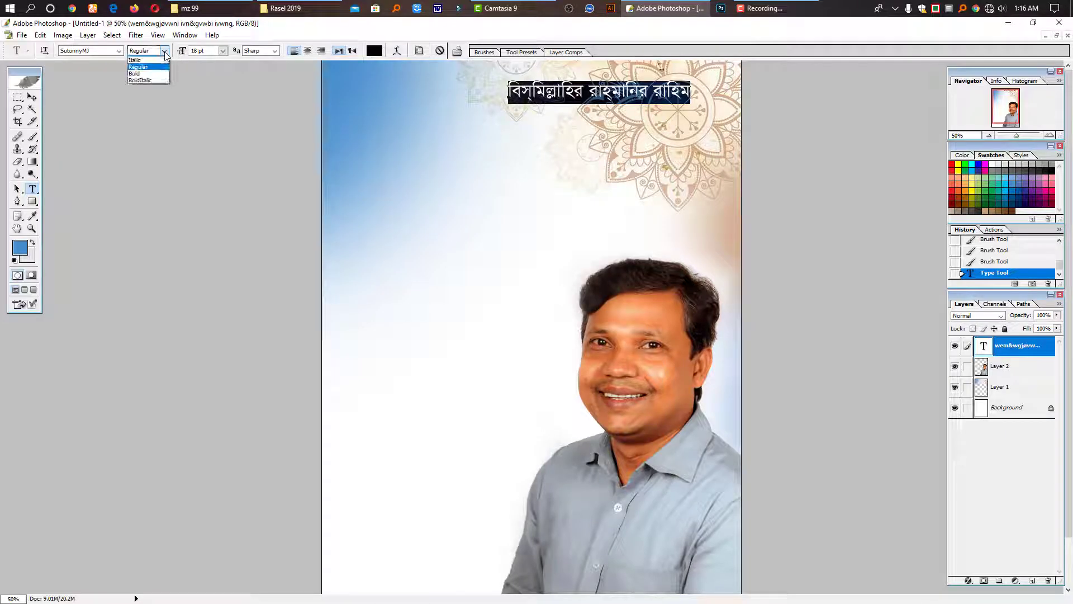
pyautogui.click(153, 74)
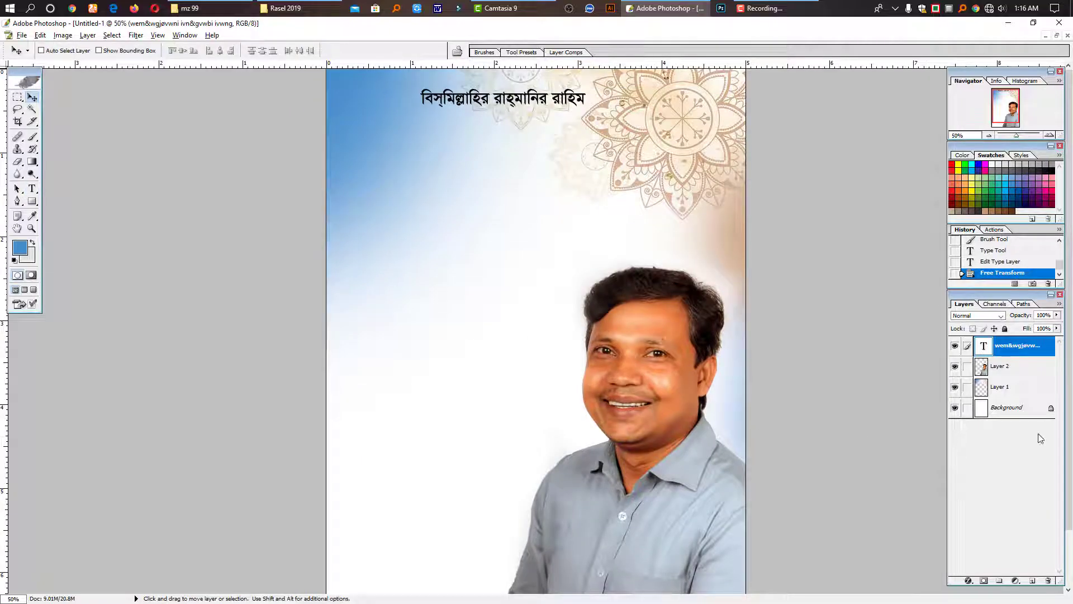
# Find the canvas centre with a full-canvas transform box and nudge the Bengali heading onto it.
pyautogui.click(999, 413)
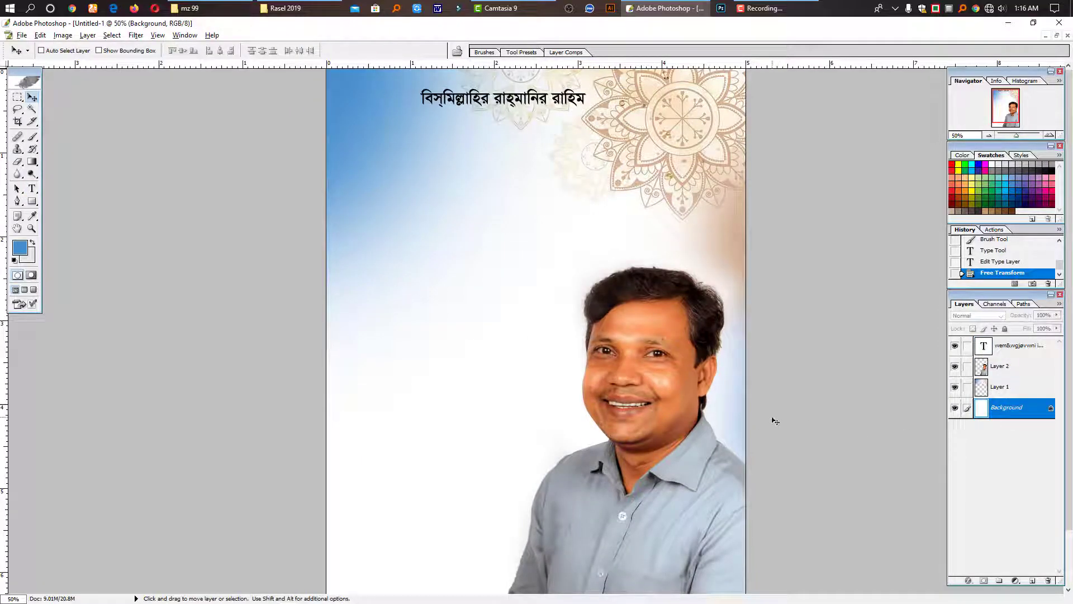
pyautogui.hotkey('ctrl', 'a')
pyautogui.hotkey('ctrl', 't')
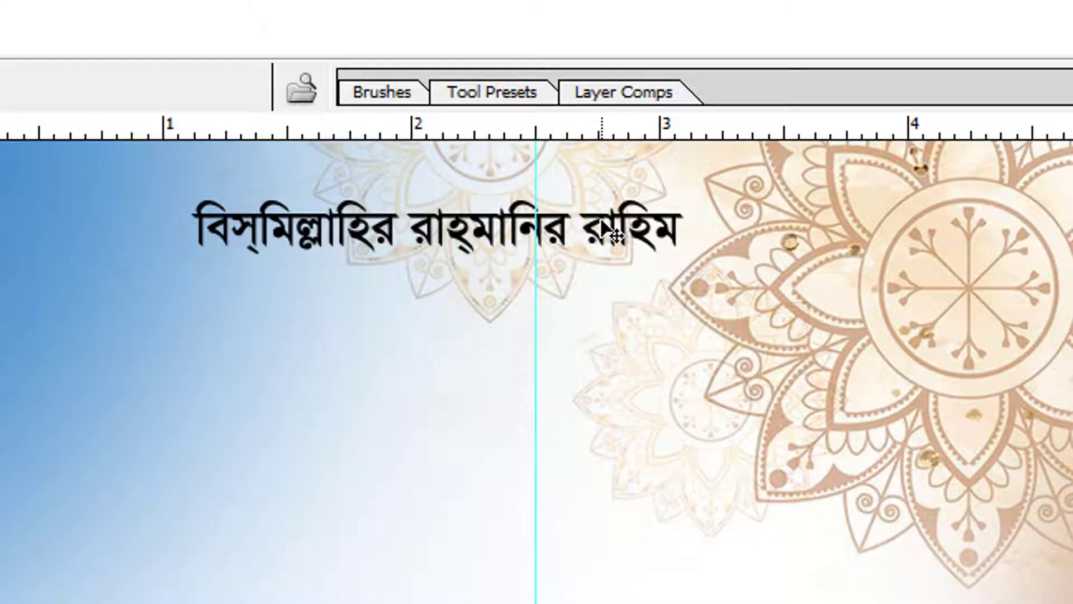
pyautogui.moveTo(615, 235); pyautogui.dragTo(661, 197)
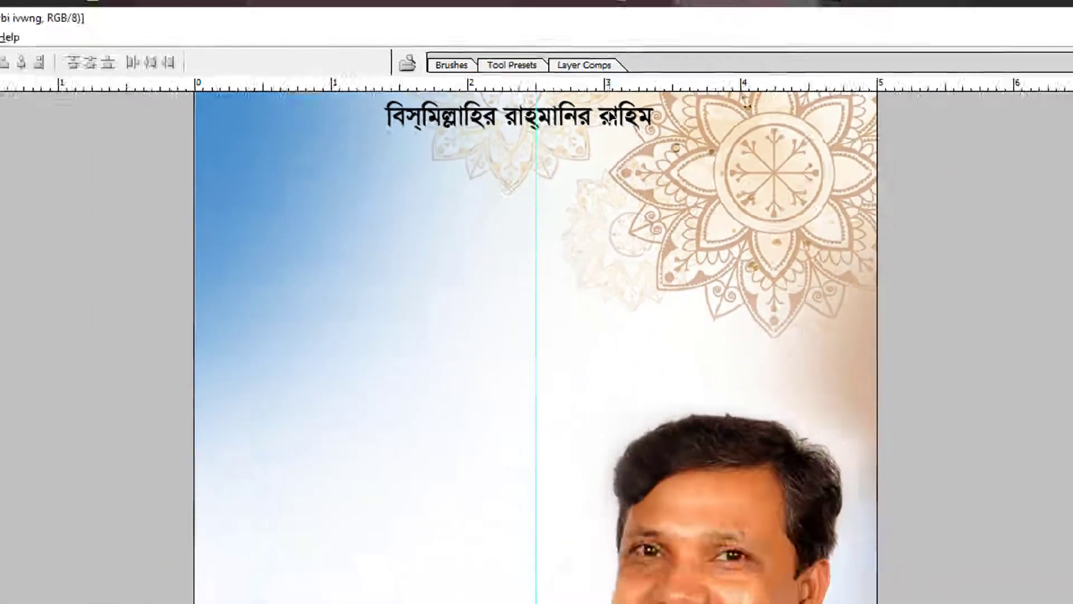
pyautogui.press('Up')
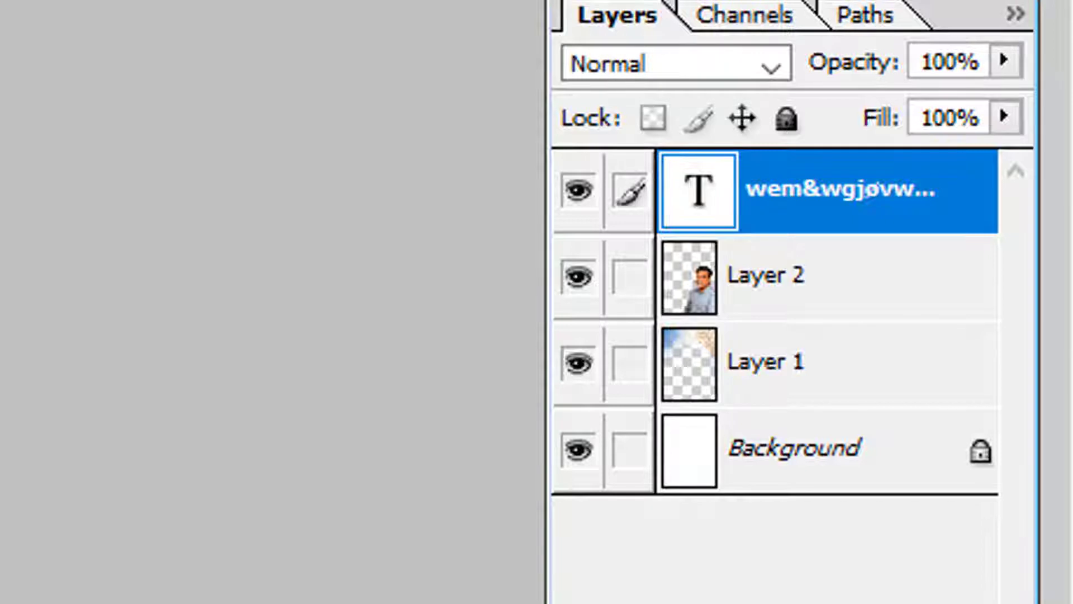
pyautogui.click(793, 293)
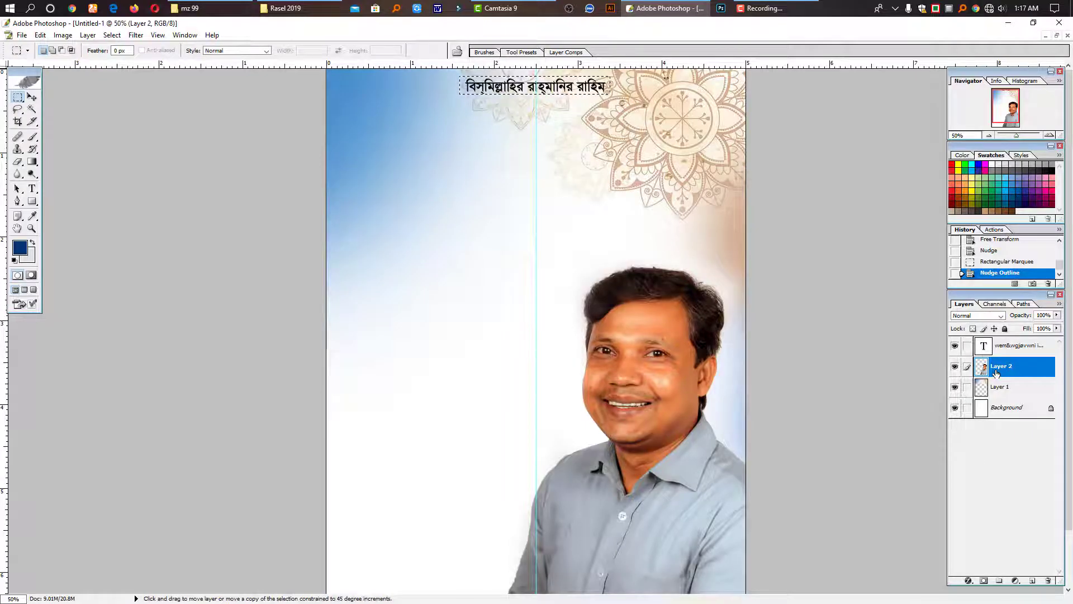
# On a new layer, fill the rectangle behind the heading with dark blue.
pyautogui.hotkey('ctrl', 'alt', 'shift', 'n')
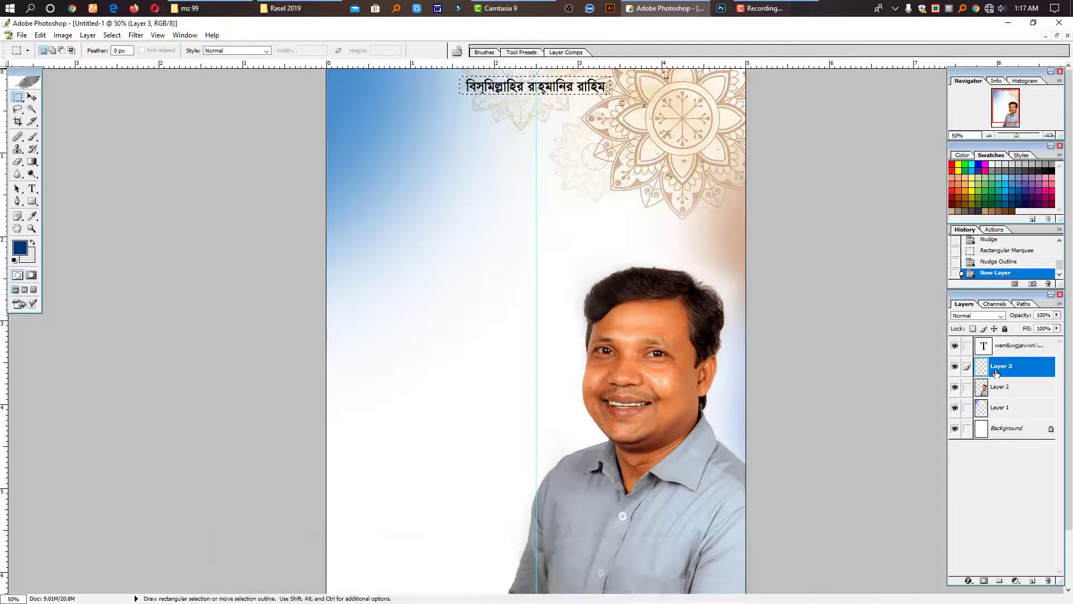
pyautogui.hotkey('alt', 'Delete')
pyautogui.hotkey('ctrl', 'd')
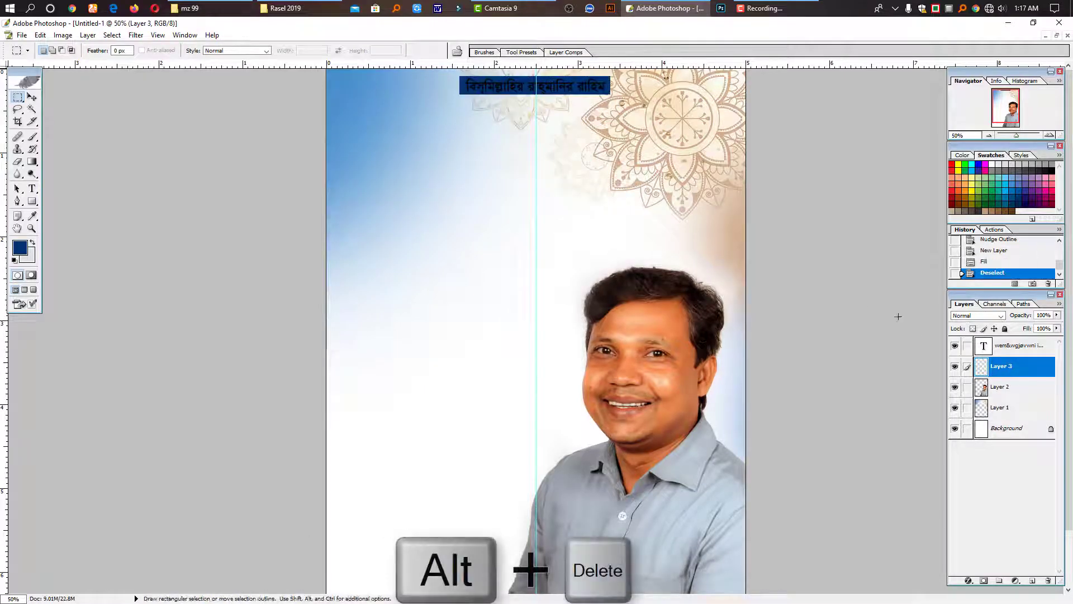
pyautogui.press('i')
# Change the title line's text colour to white.
pyautogui.click(998, 349)
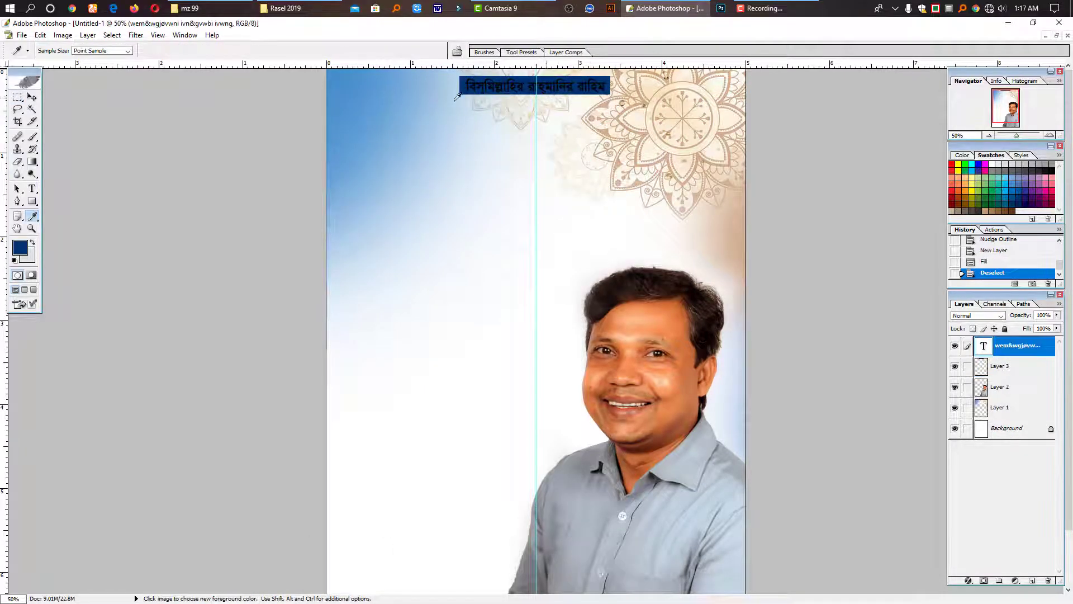
pyautogui.click(32, 191)
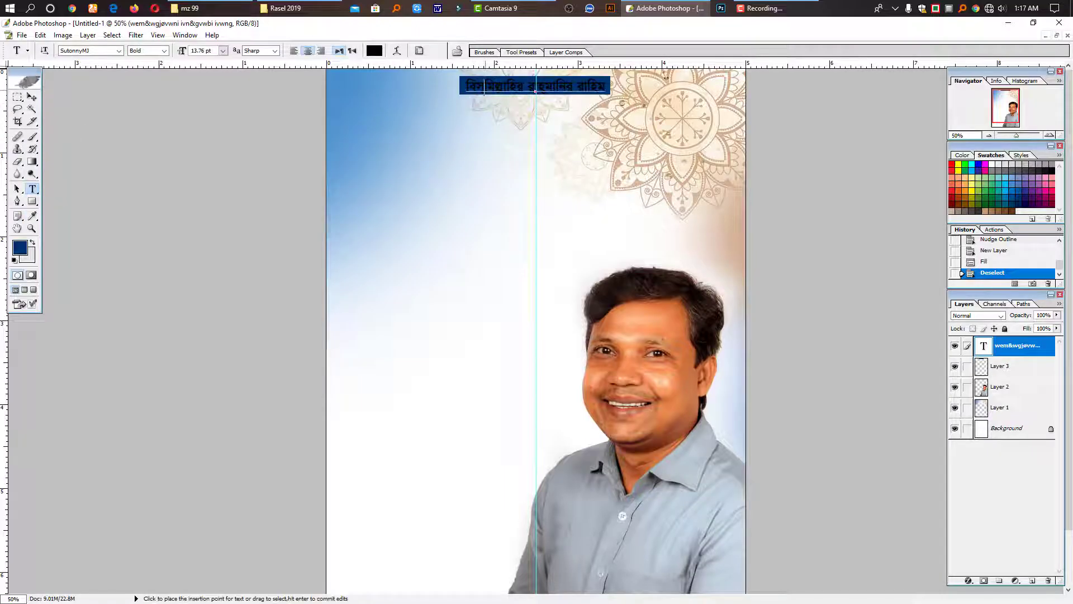
pyautogui.tripleClick(485, 89)
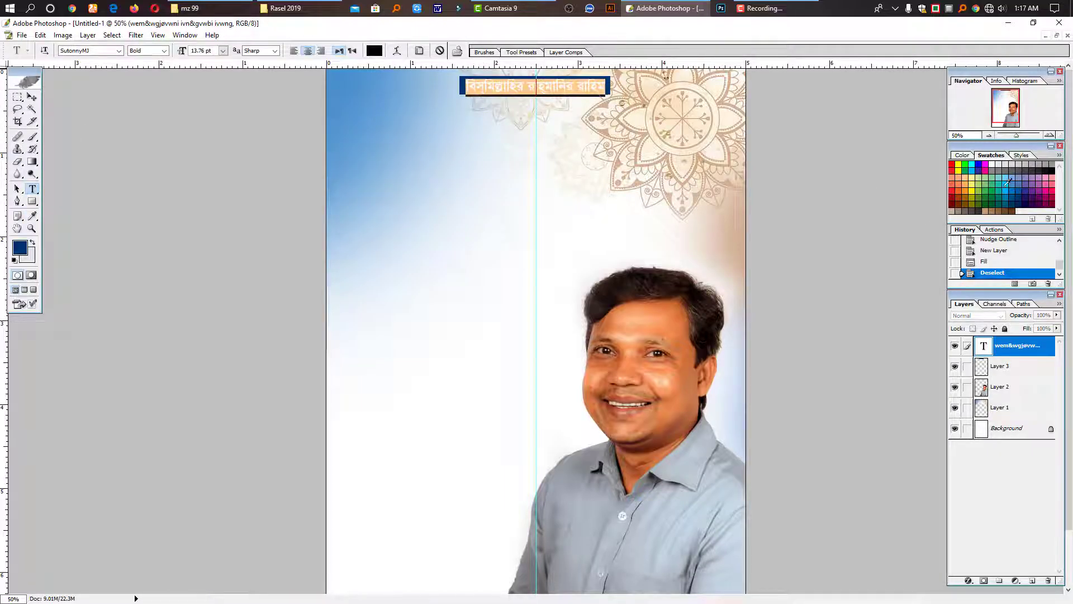
pyautogui.click(992, 163)
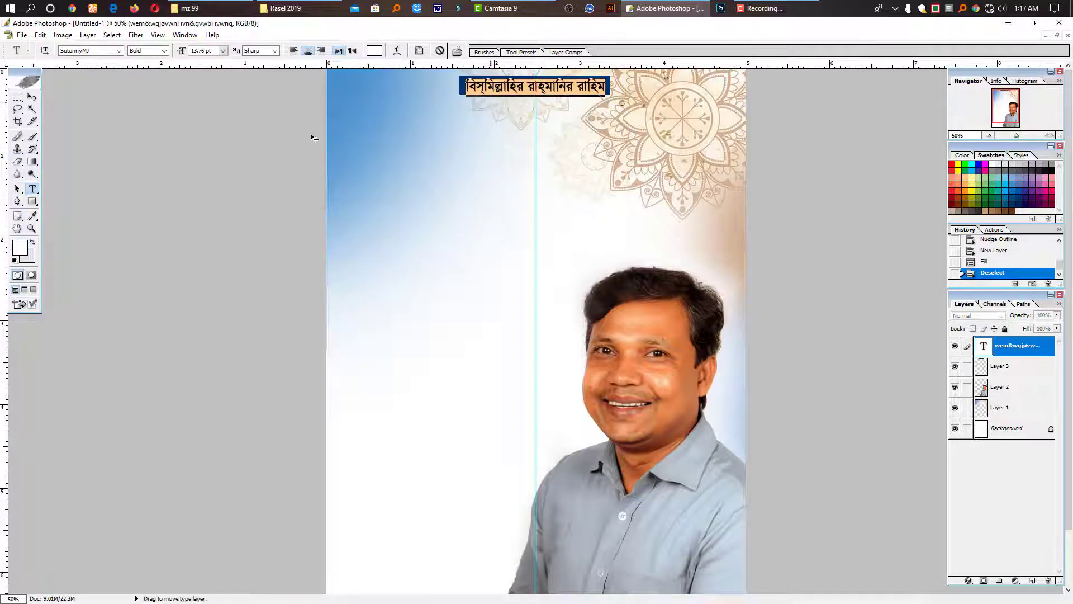
pyautogui.click(32, 100)
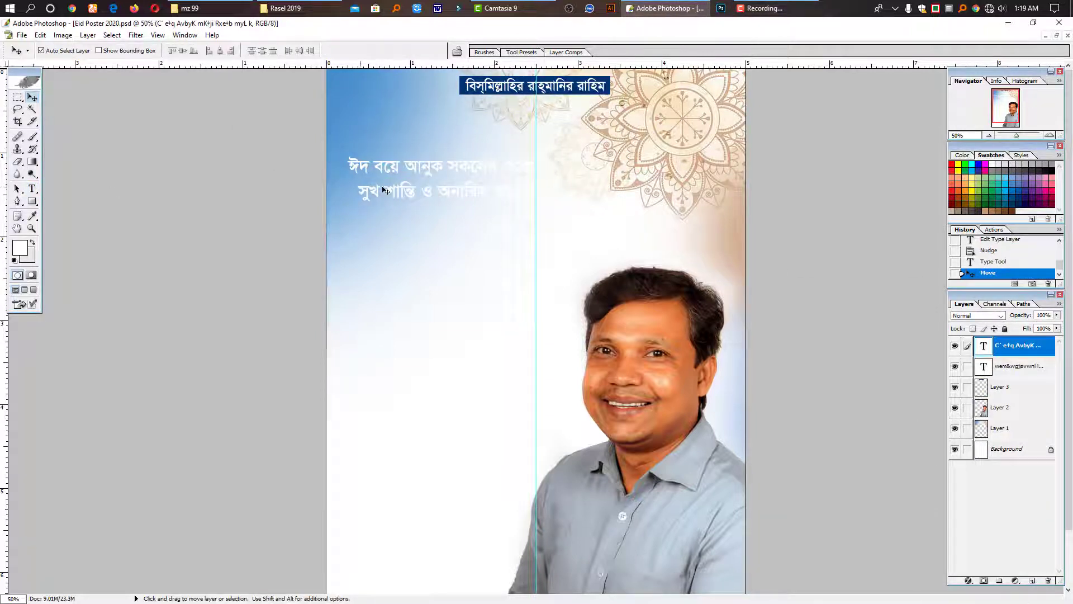
# Recolour all of the two-line greeting text black.
pyautogui.click(415, 190)
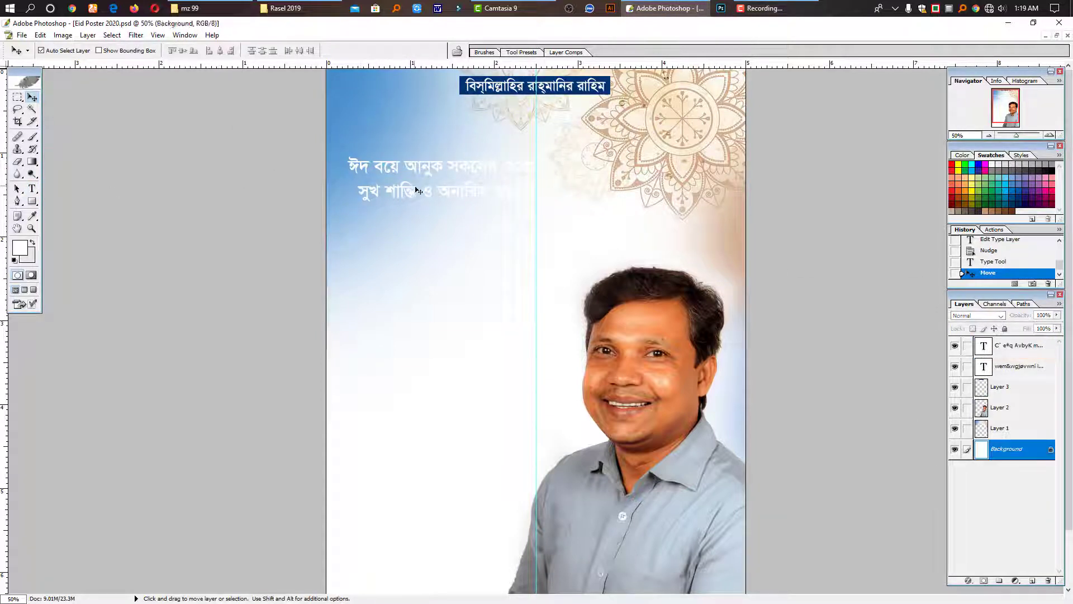
pyautogui.click(32, 189)
pyautogui.click(431, 192)
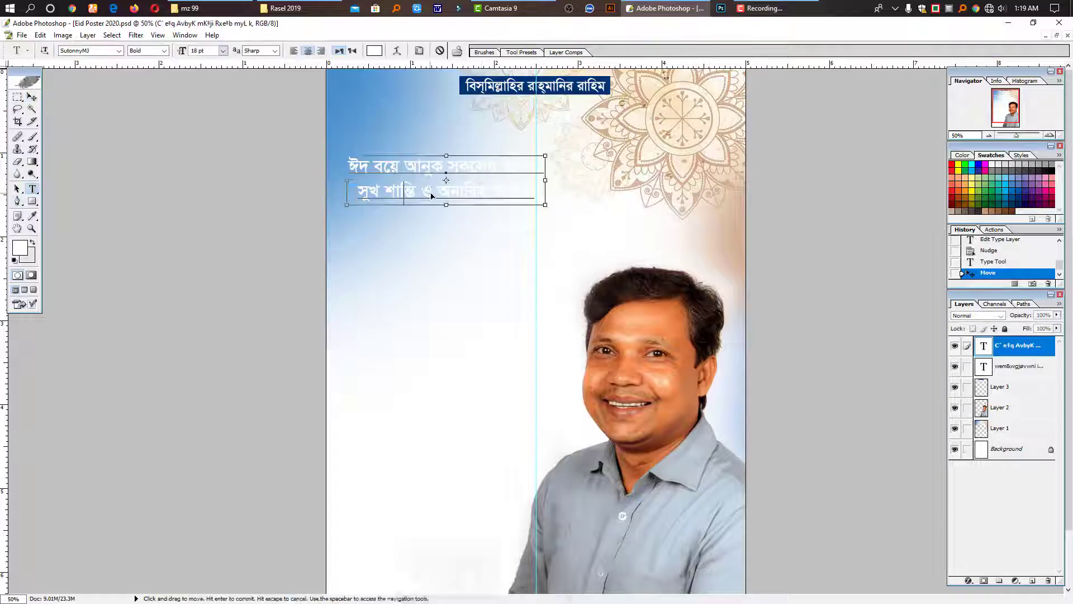
pyautogui.hotkey('ctrl', 'a')
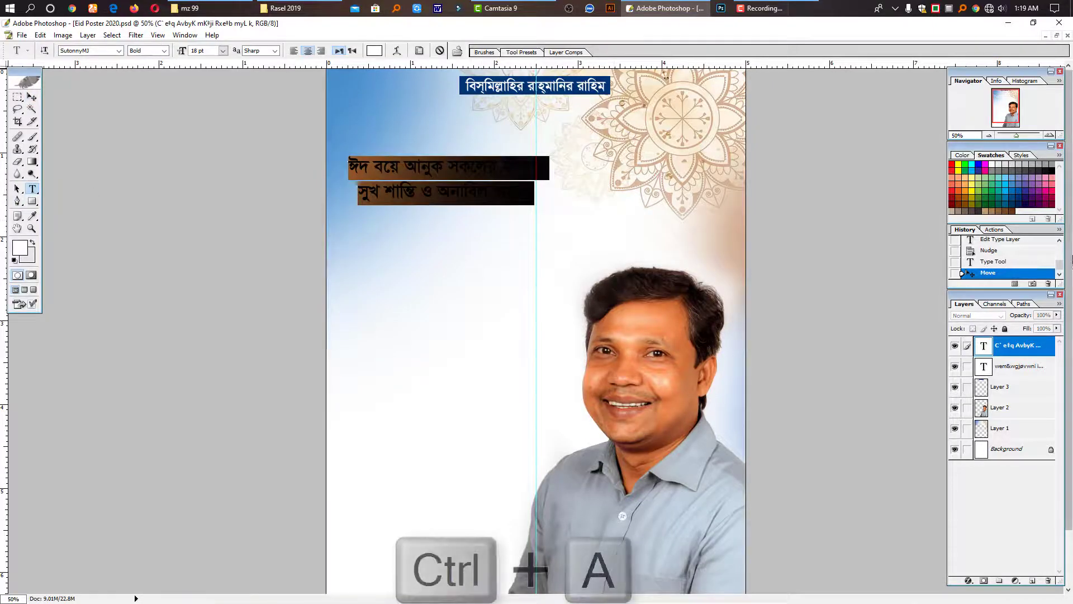
pyautogui.click(1055, 168)
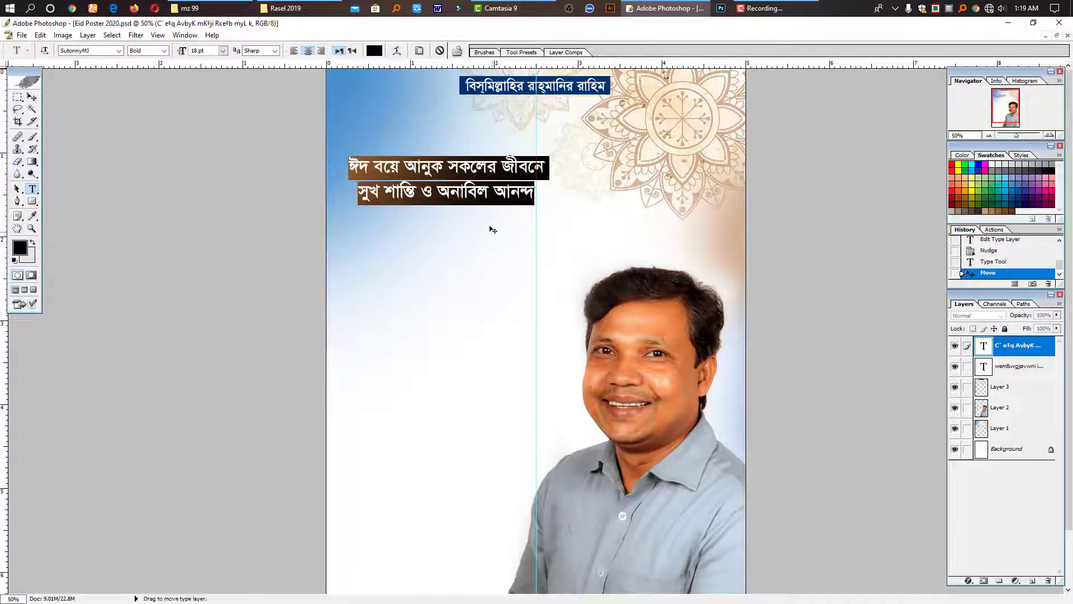
pyautogui.click(478, 192)
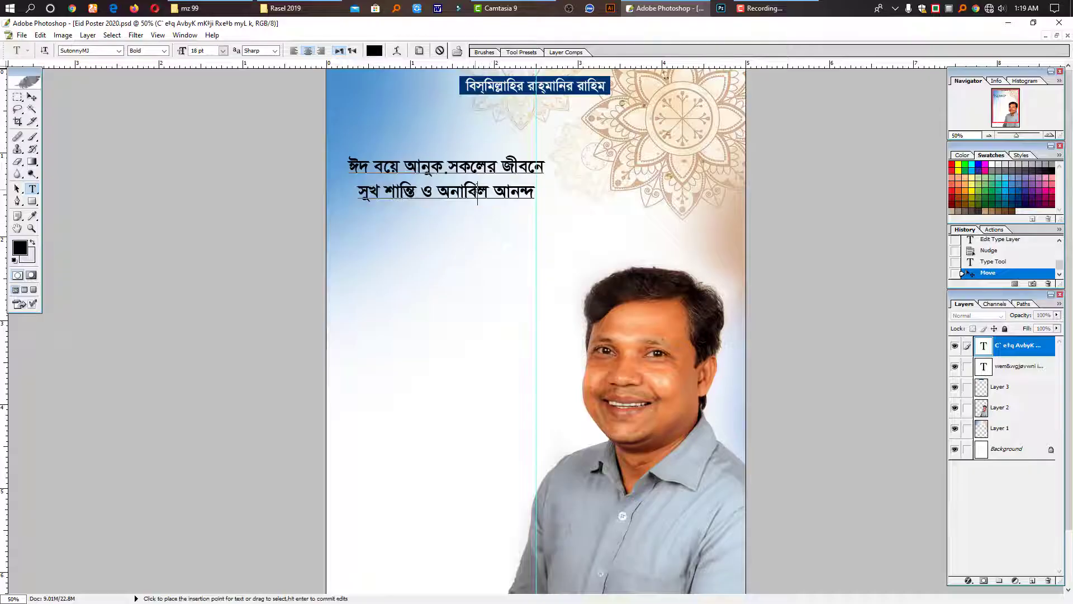
pyautogui.click(32, 98)
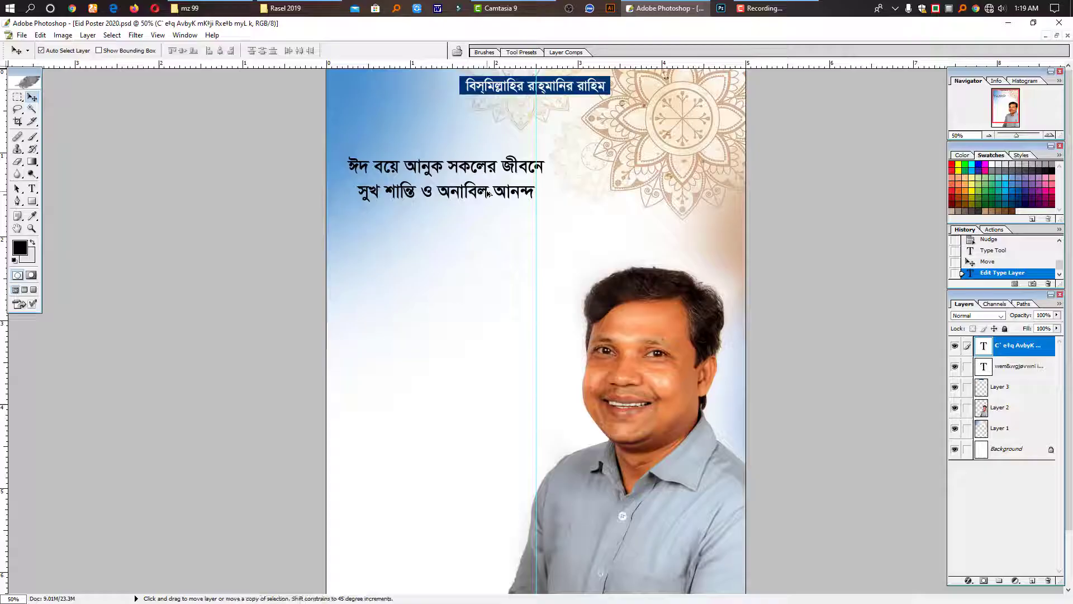
# Try a copy of the greeting below, undo it, and start a new text block there.
pyautogui.moveTo(487, 194); pyautogui.dragTo(487, 250)
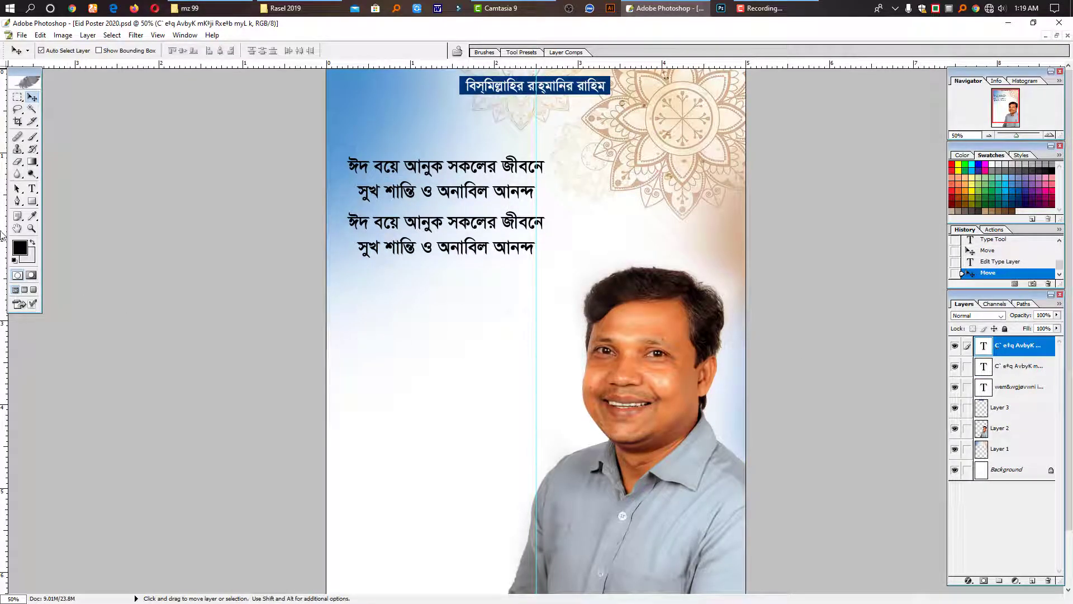
pyautogui.hotkey('ctrl', 'z')
pyautogui.click(32, 188)
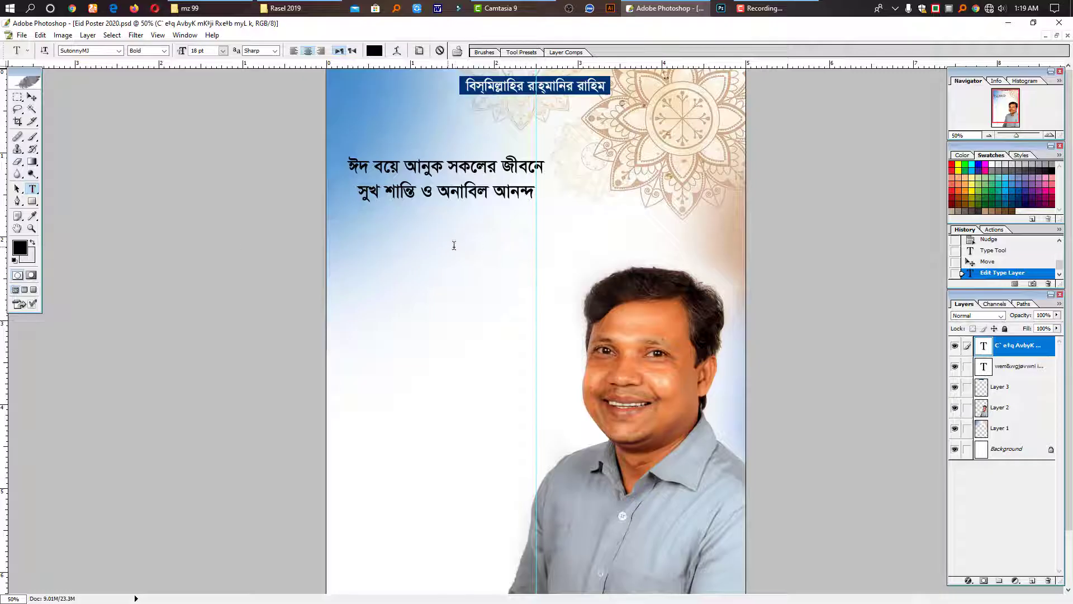
pyautogui.click(448, 246)
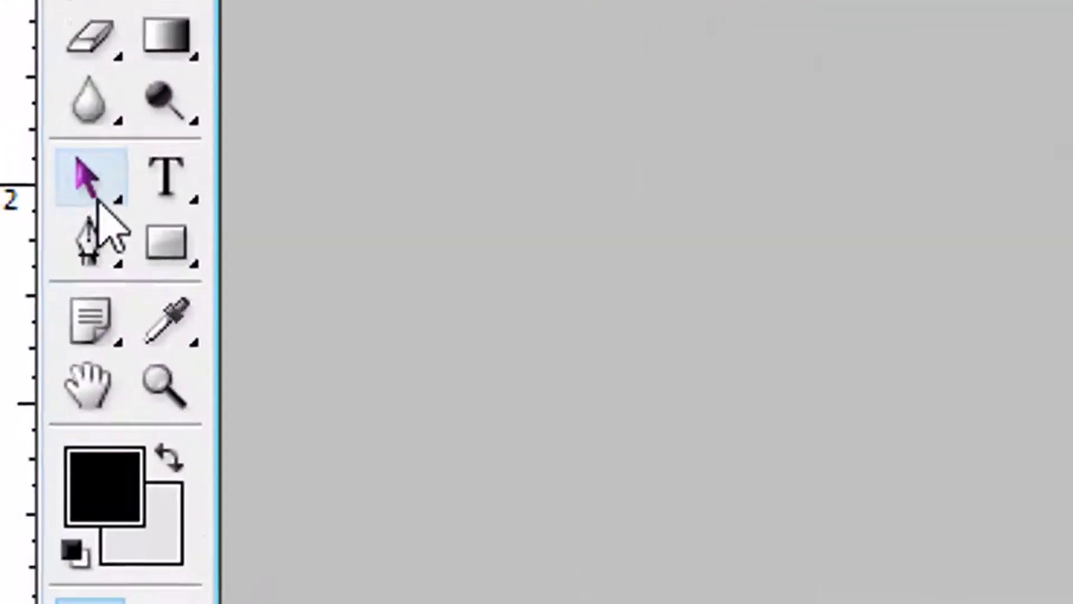
# Trace a closed Pen path with a stepped side, a curved top up to the peak and a straight drop.
pyautogui.click(124, 267)
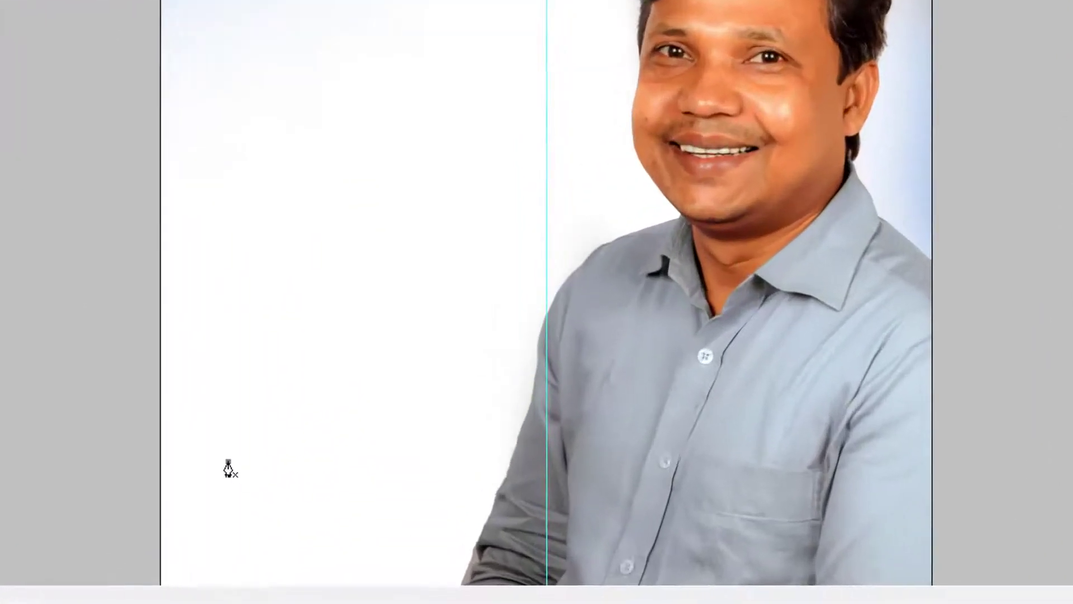
pyautogui.click(356, 526)
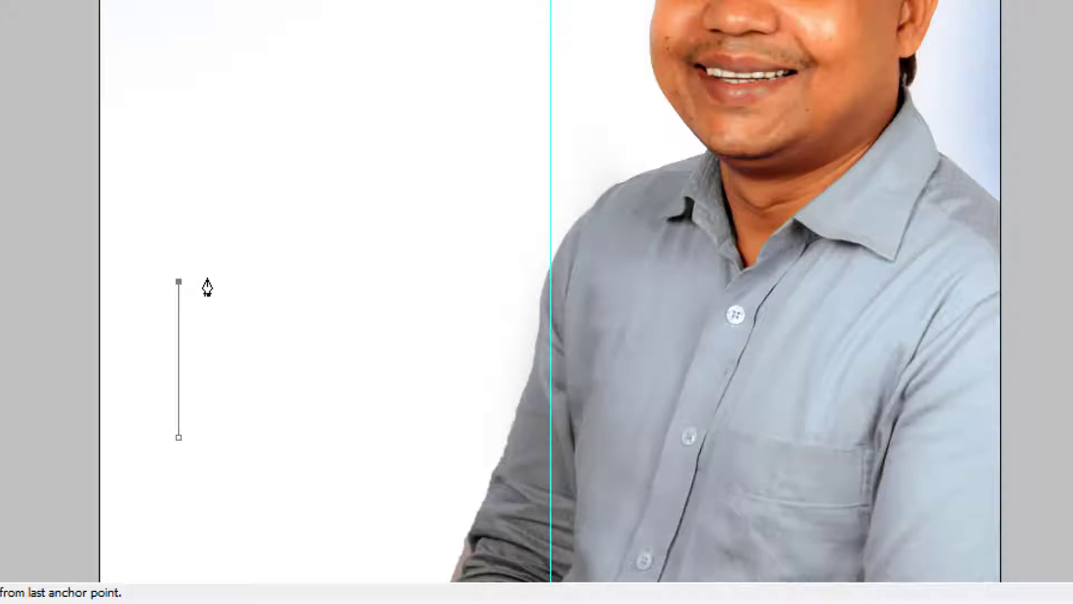
pyautogui.click(205, 281)
pyautogui.click(205, 252)
pyautogui.click(229, 217)
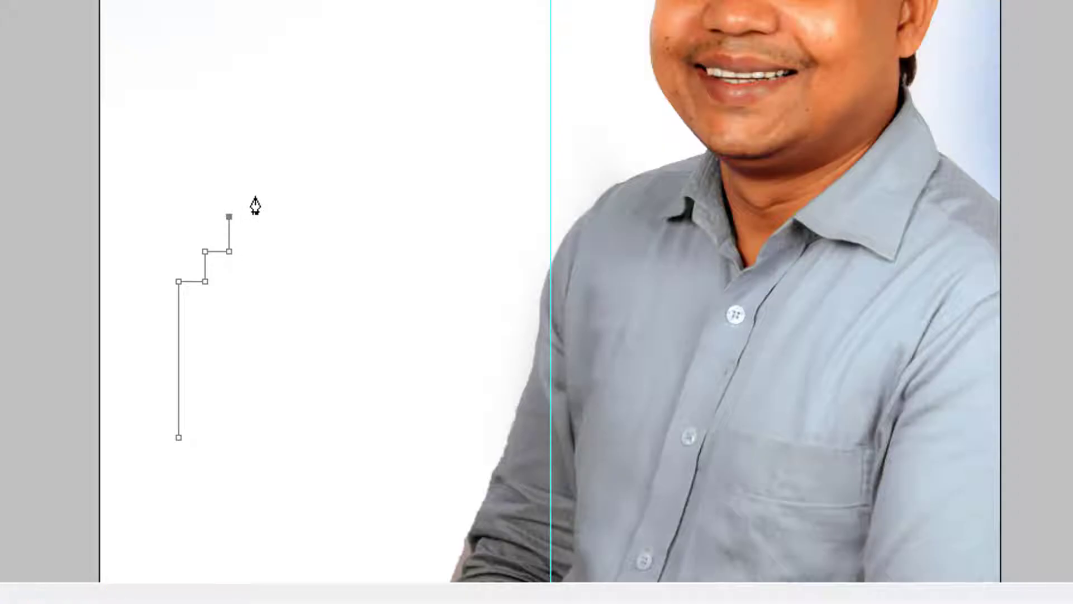
pyautogui.moveTo(318, 136); pyautogui.dragTo(401, 120)
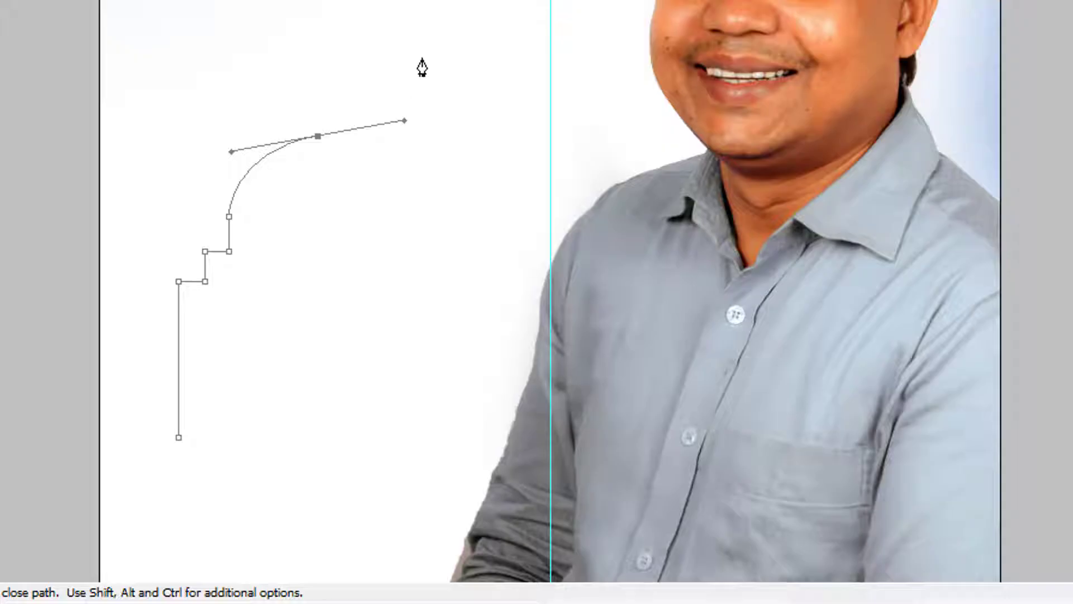
pyautogui.click(422, 58)
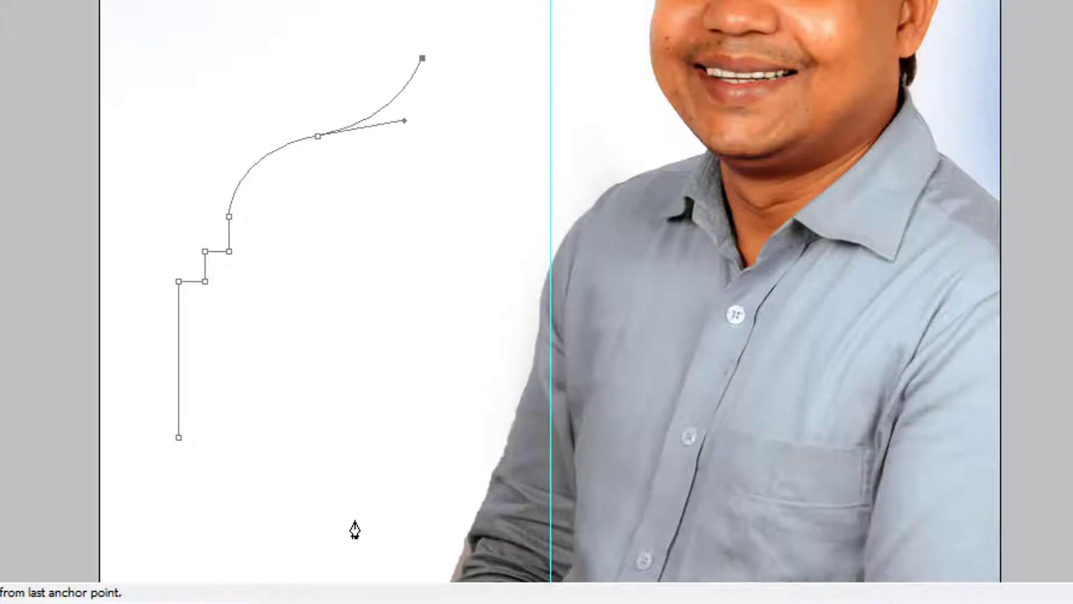
pyautogui.keyDown('shift'); pyautogui.click(375, 412); pyautogui.keyUp('shift')
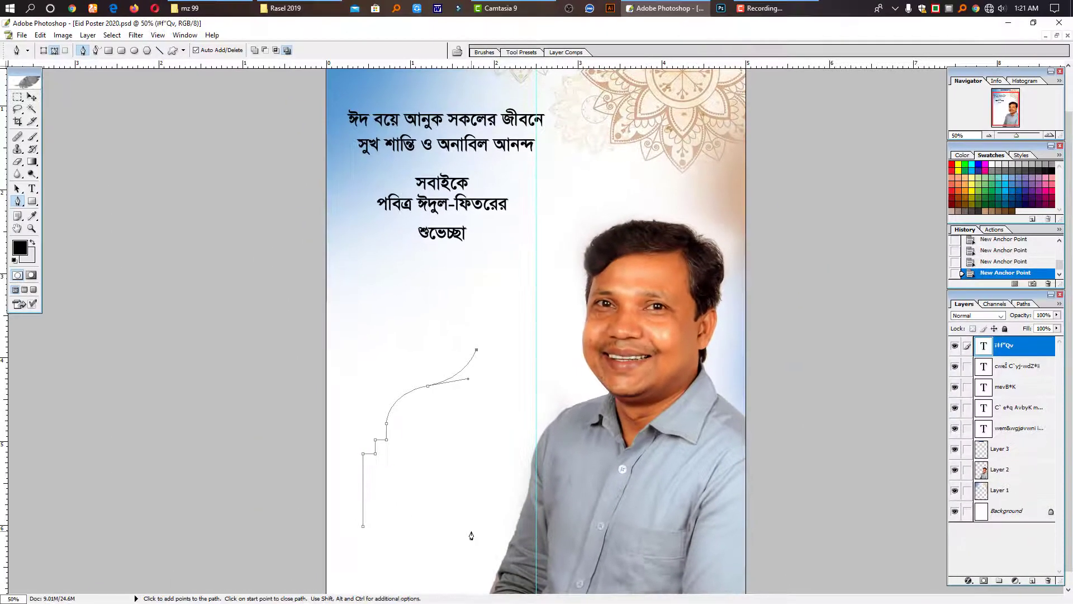
pyautogui.click(363, 528)
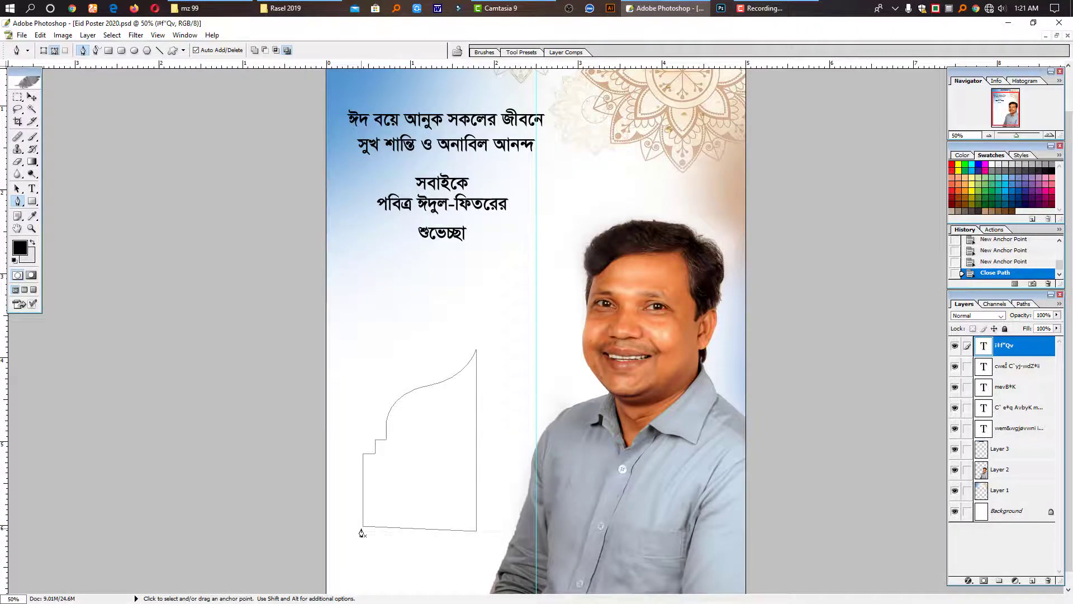
# Fill the path's selection with dark red on a new layer and shift it slightly left.
pyautogui.hotkey('ctrl', 'Return')
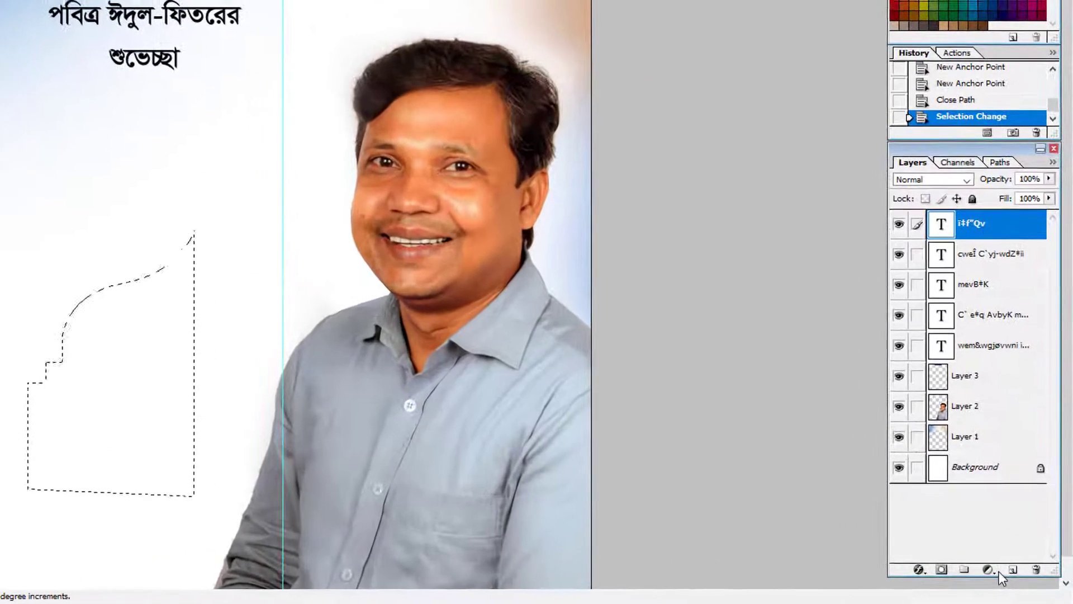
pyautogui.click(1029, 581)
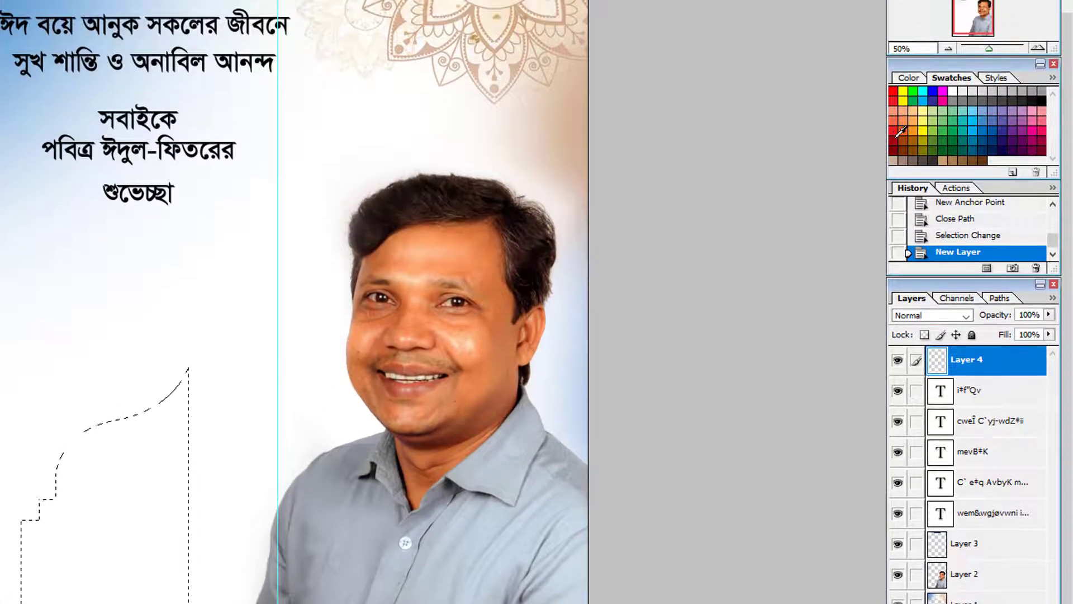
pyautogui.click(895, 146)
pyautogui.hotkey('alt', 'BackSpace')
pyautogui.hotkey('ctrl', 'd')
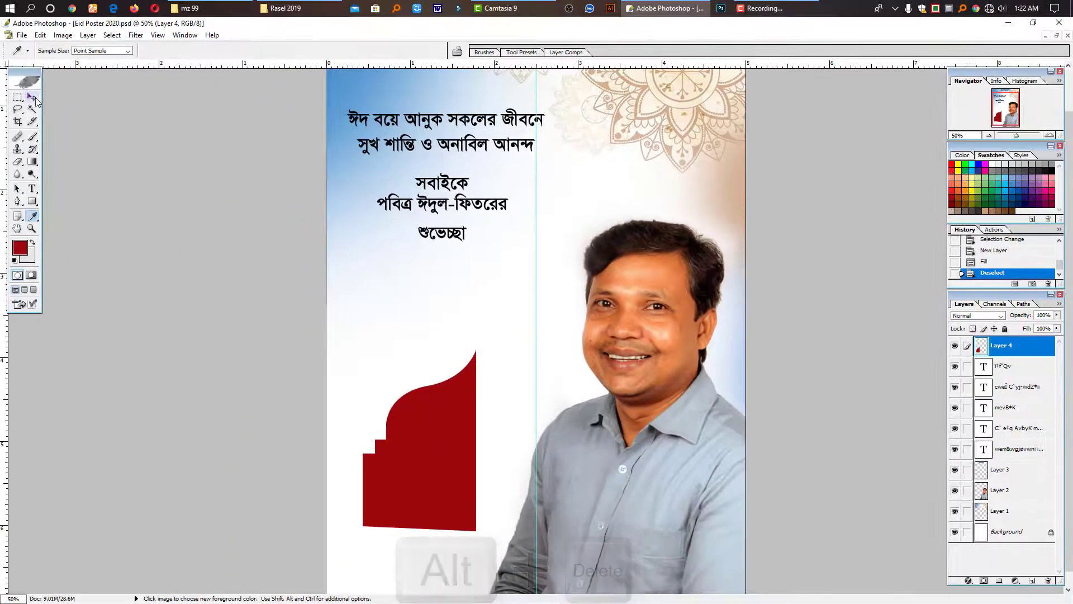
pyautogui.click(32, 98)
pyautogui.moveTo(423, 455); pyautogui.dragTo(400, 454)
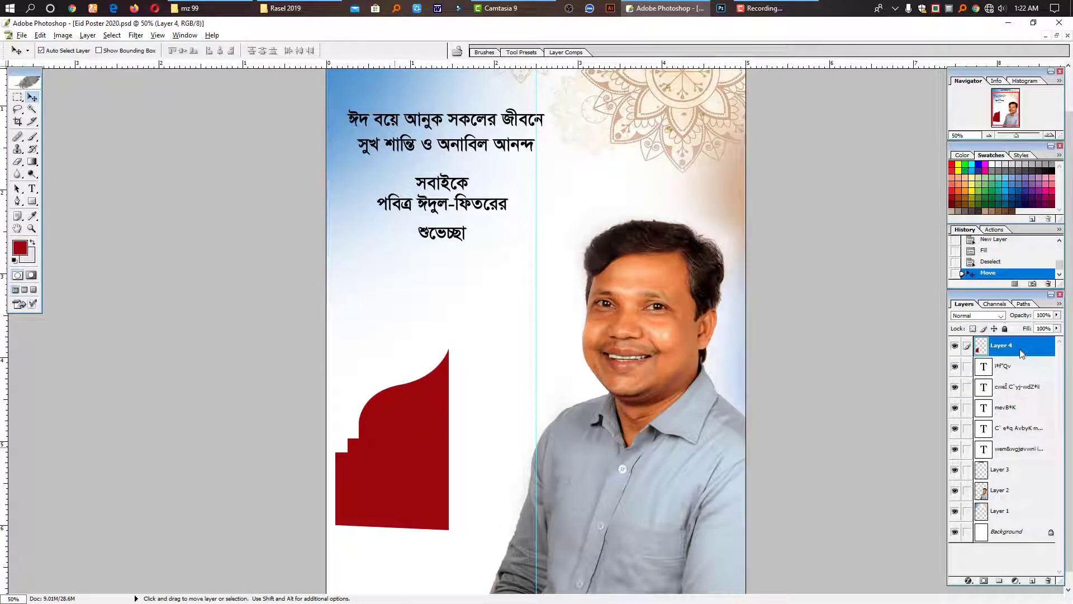
# Duplicate and flip the half-dome horizontally, place it alongside, and merge both into one dome.
pyautogui.hotkey('ctrl', 'j')
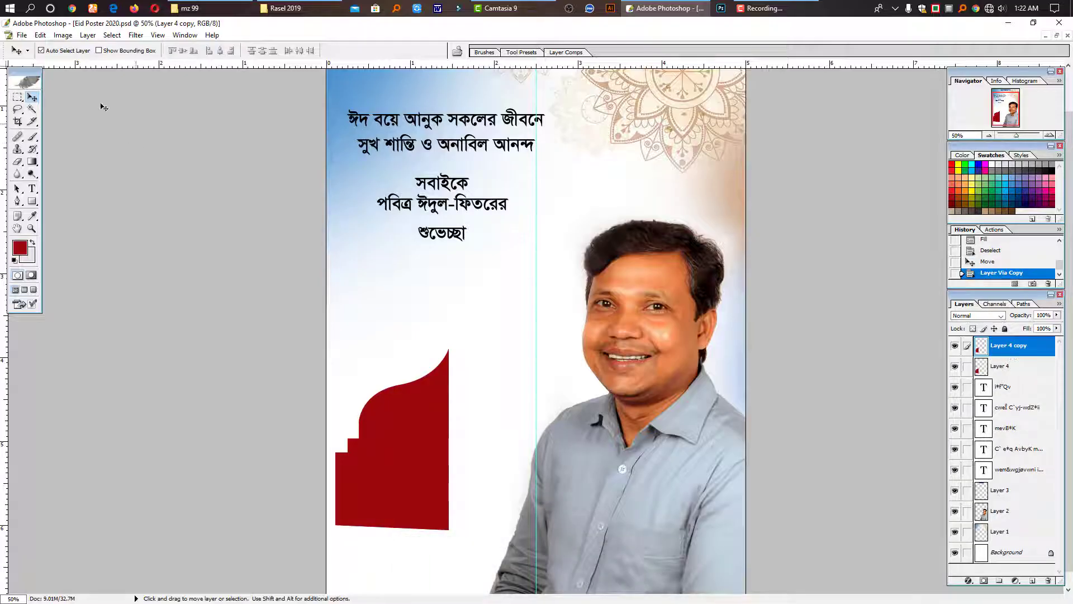
pyautogui.click(40, 36)
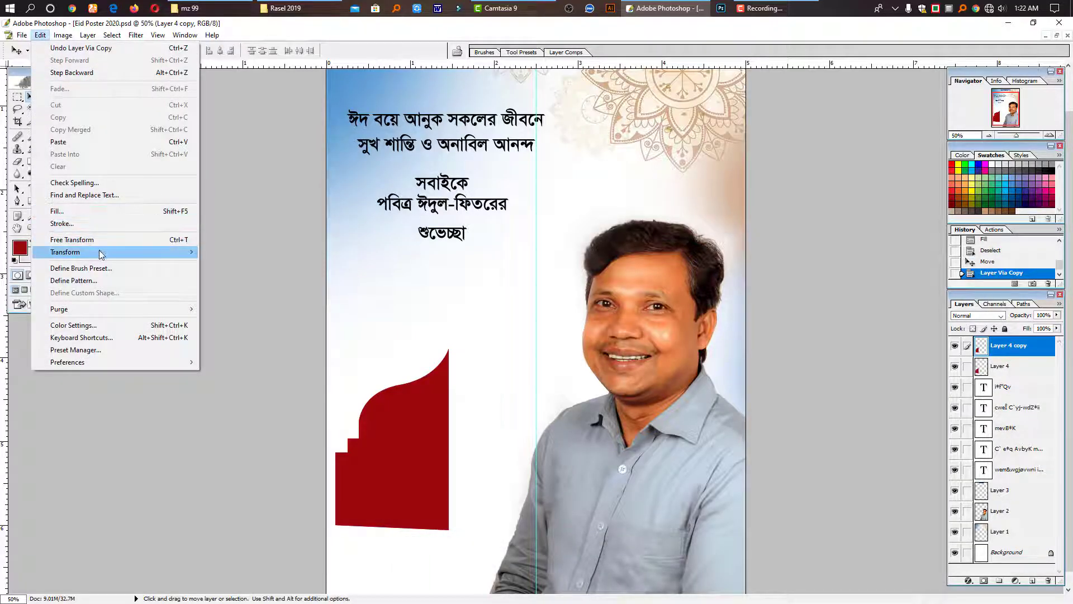
pyautogui.moveTo(101, 254)
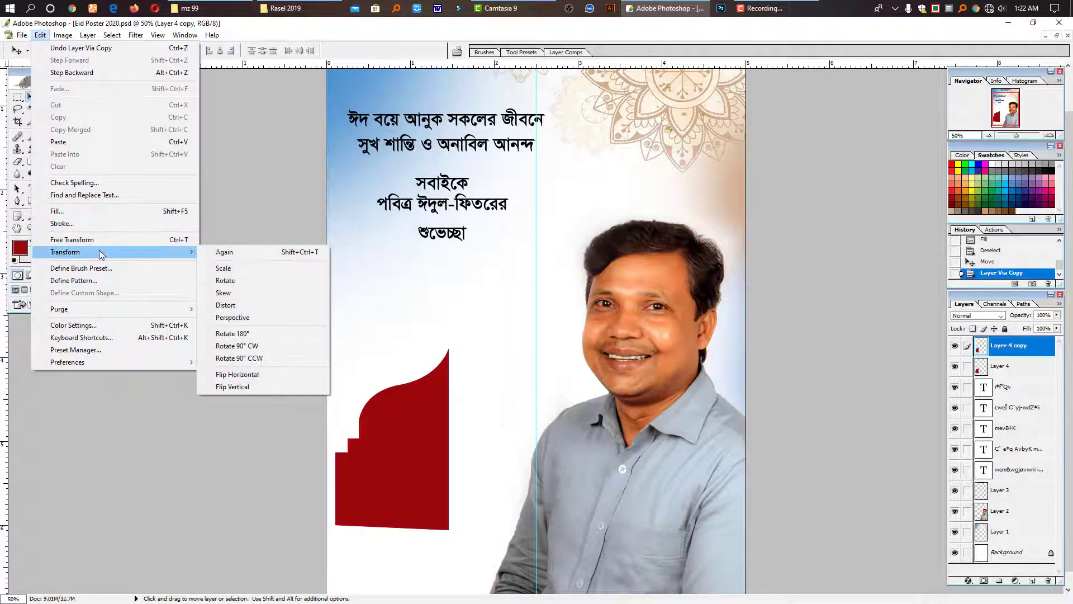
pyautogui.click(237, 375)
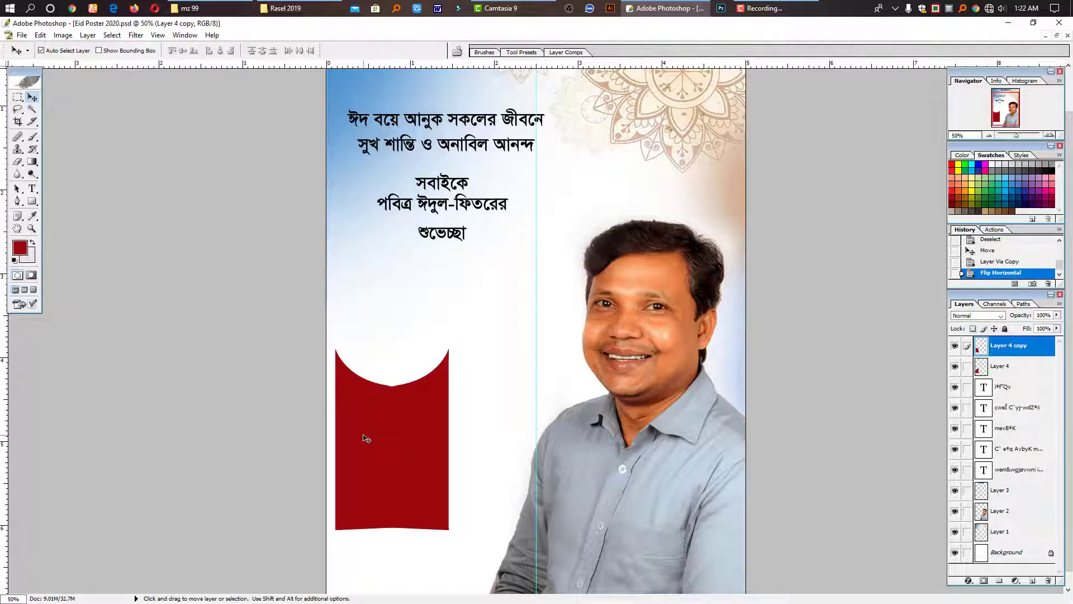
pyautogui.moveTo(364, 438); pyautogui.dragTo(475, 451)
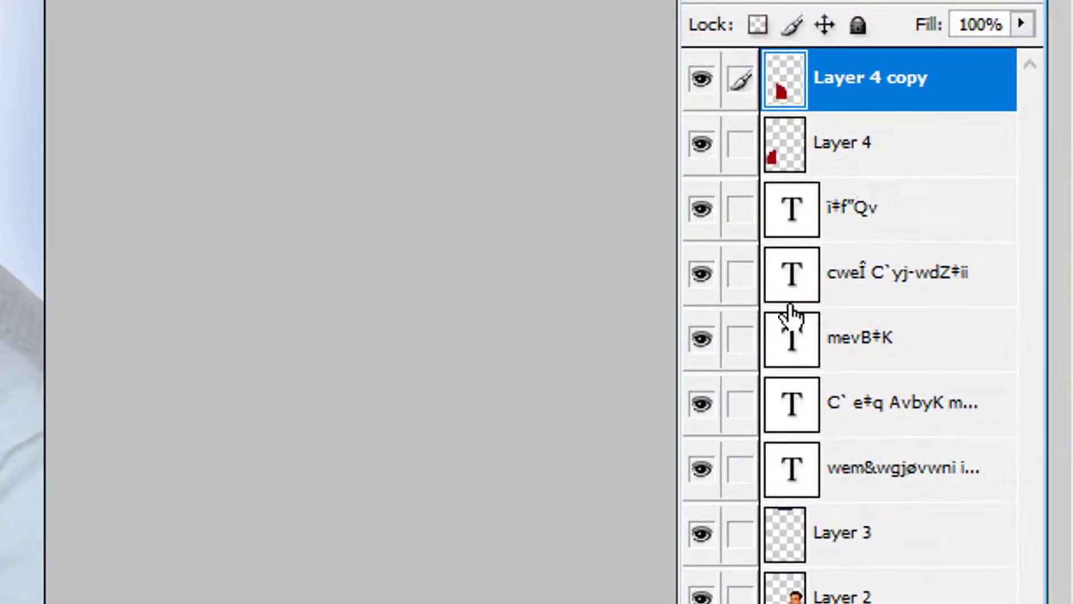
pyautogui.click(741, 152)
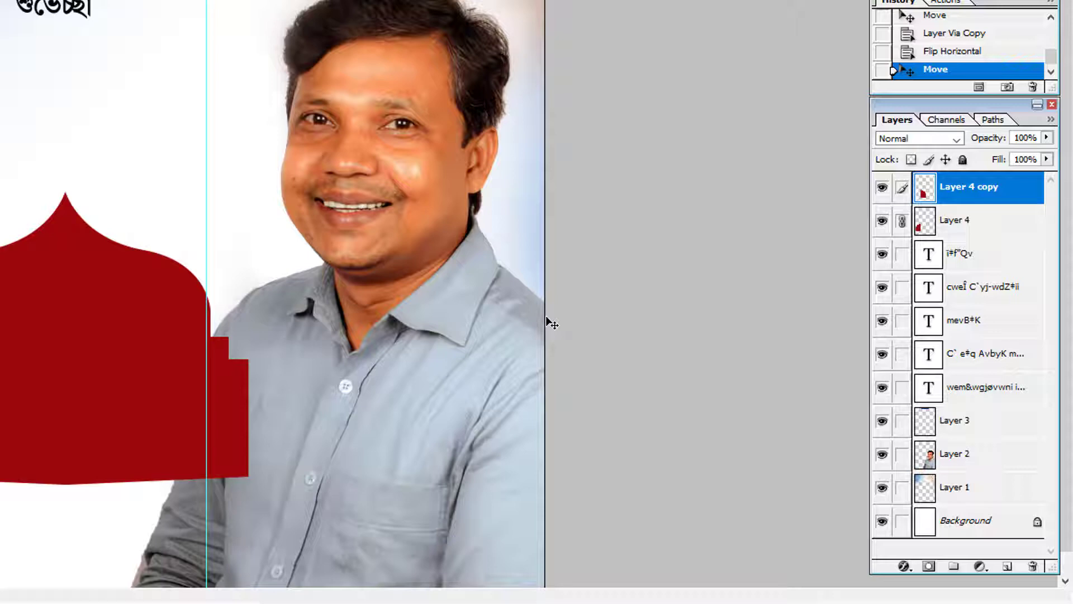
pyautogui.hotkey('ctrl', 'e')
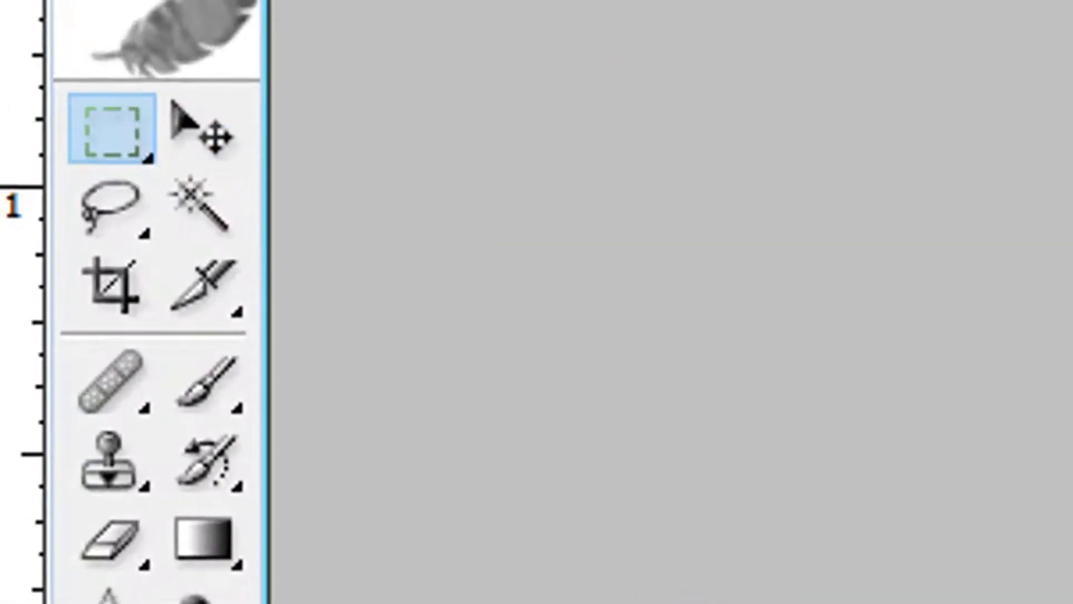
# Lengthen the red dome's base by copying its bottom band downward.
pyautogui.moveTo(394, 492); pyautogui.dragTo(773, 558)
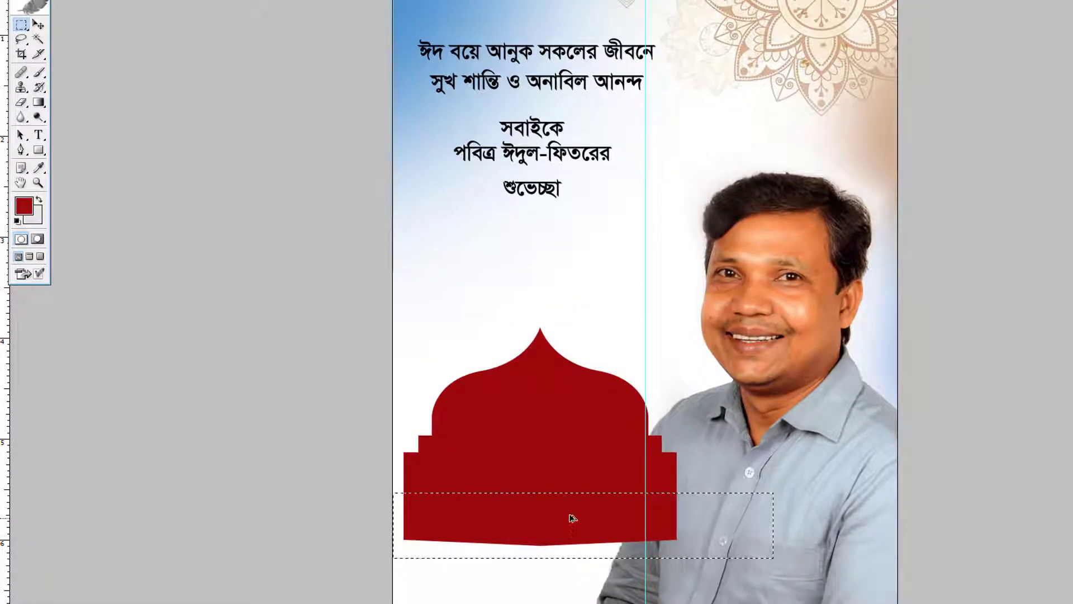
pyautogui.moveTo(571, 515); pyautogui.dragTo(575, 552)
pyautogui.moveTo(704, 594); pyautogui.dragTo(312, 575)
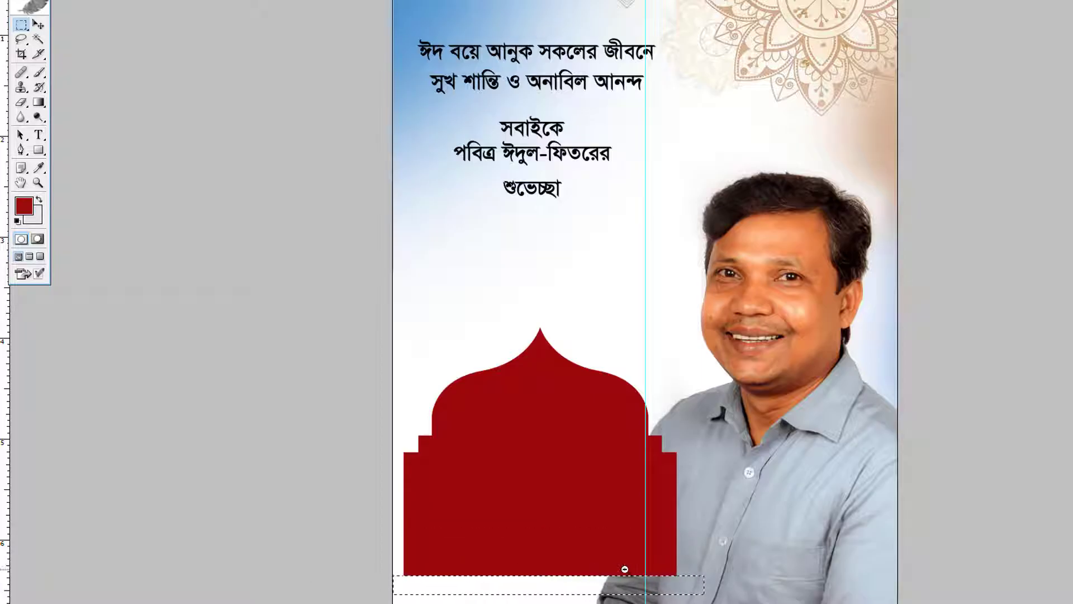
pyautogui.hotkey('ctrl', '-')
pyautogui.hotkey('ctrl', 'd')
pyautogui.press('i')
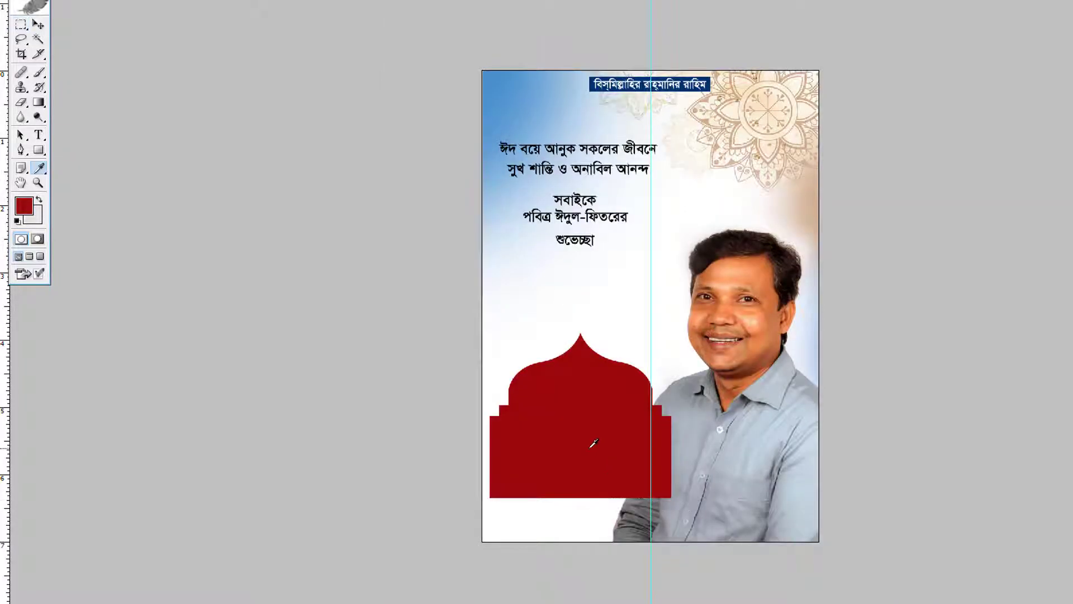
# Raise the red dome about 50 px and narrow it to 88.4% width.
pyautogui.moveTo(554, 442); pyautogui.dragTo(552, 413)
pyautogui.hotkey('ctrl', 't')
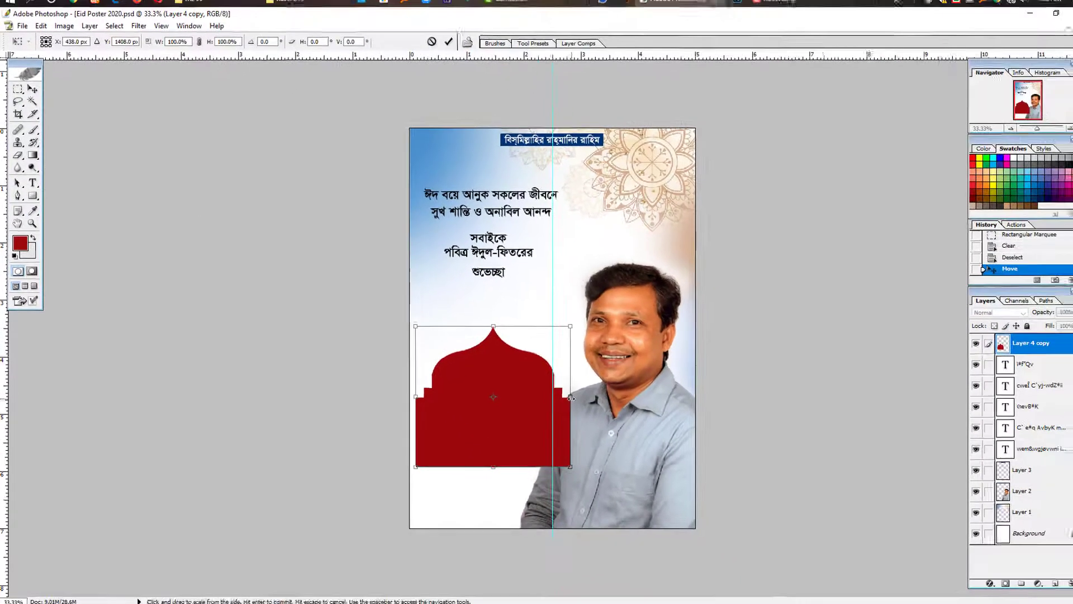
pyautogui.moveTo(672, 386); pyautogui.dragTo(664, 387)
pyautogui.moveTo(552, 398); pyautogui.dragTo(535, 398)
pyautogui.press('Return')
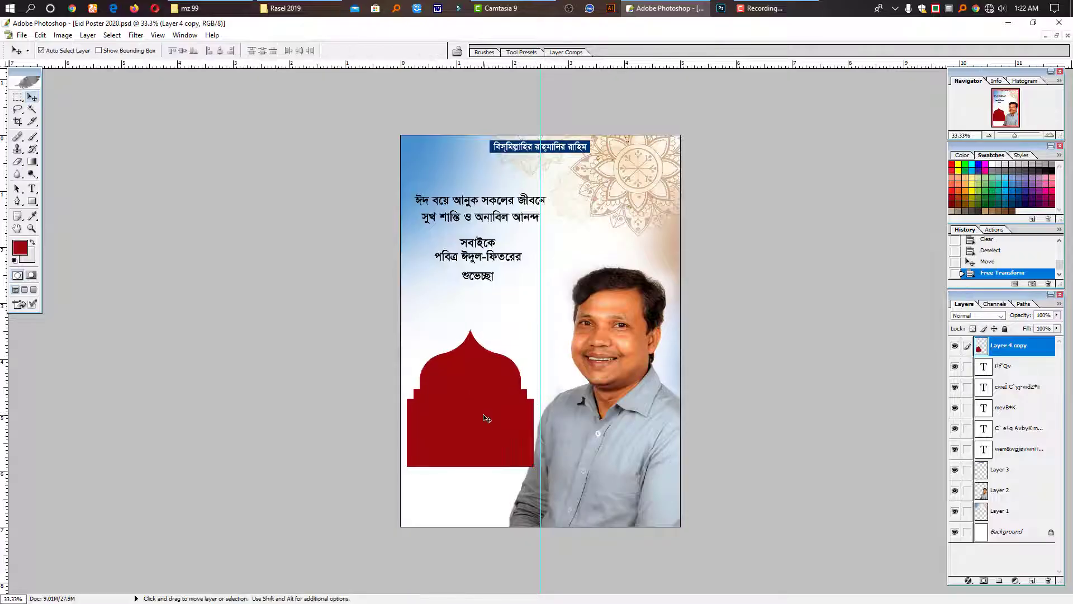
pyautogui.hotkey('shift', 'Up')
pyautogui.hotkey('shift', 'Up')
pyautogui.hotkey('shift', 'Up')
pyautogui.hotkey('shift', 'Up')
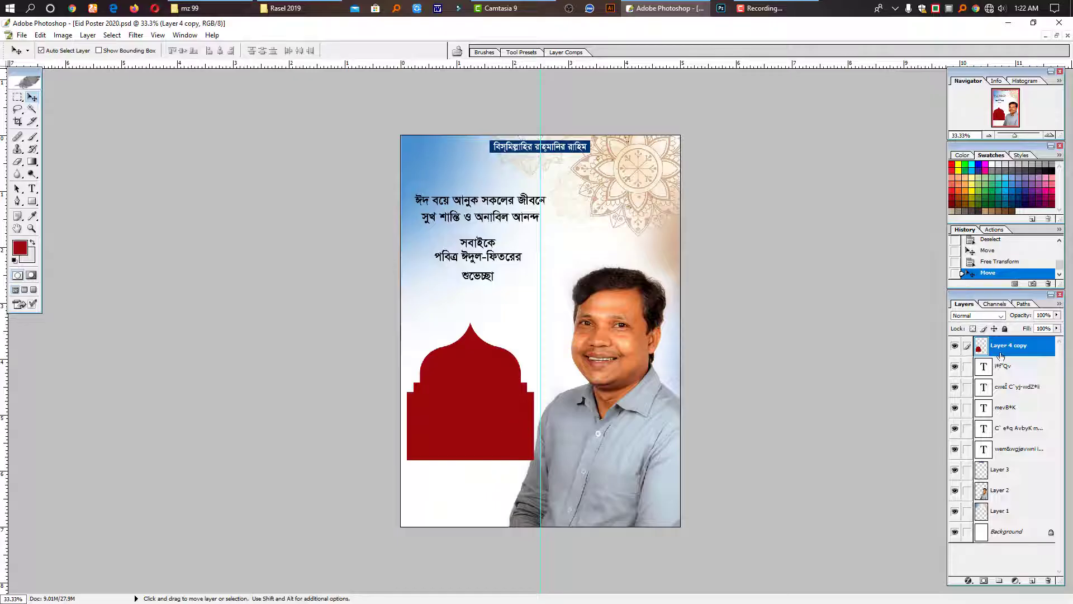
# Duplicate the red dome layer and fill the copy solid black.
pyautogui.hotkey('ctrl', 'j')
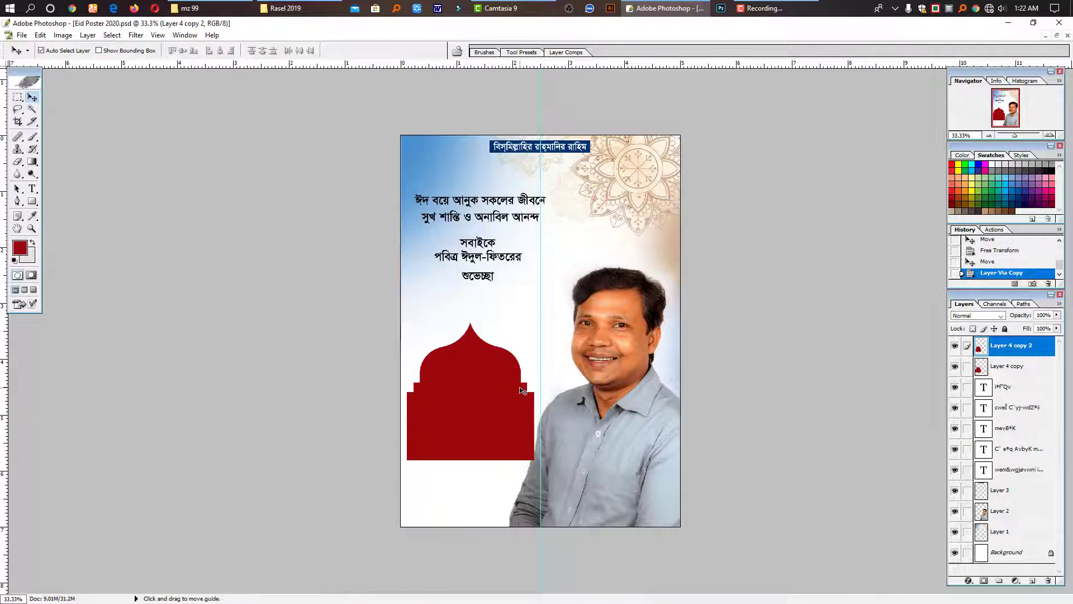
pyautogui.click(1009, 195)
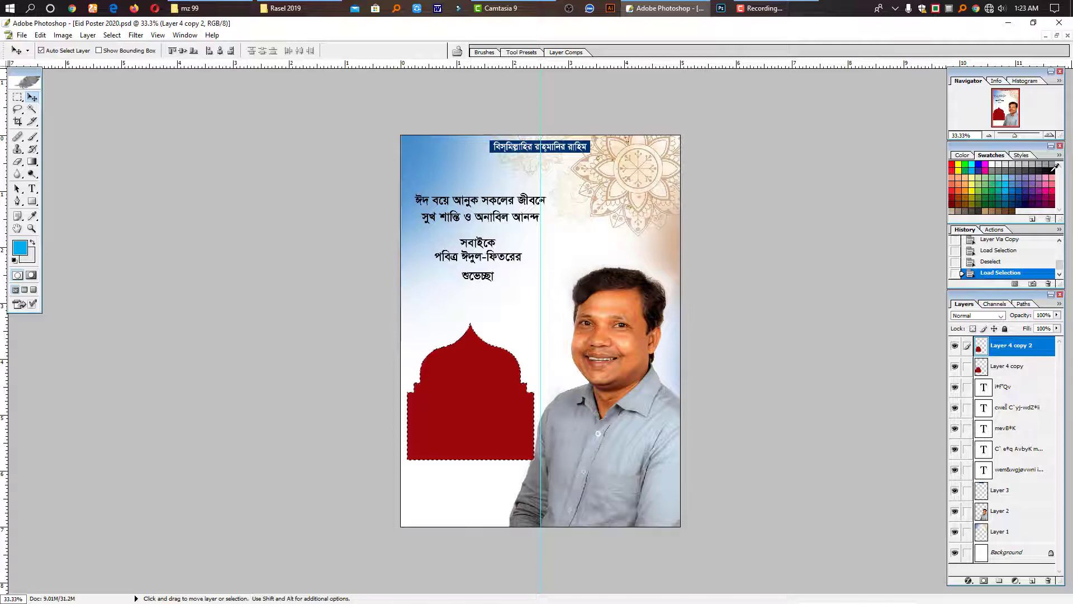
pyautogui.click(1052, 171)
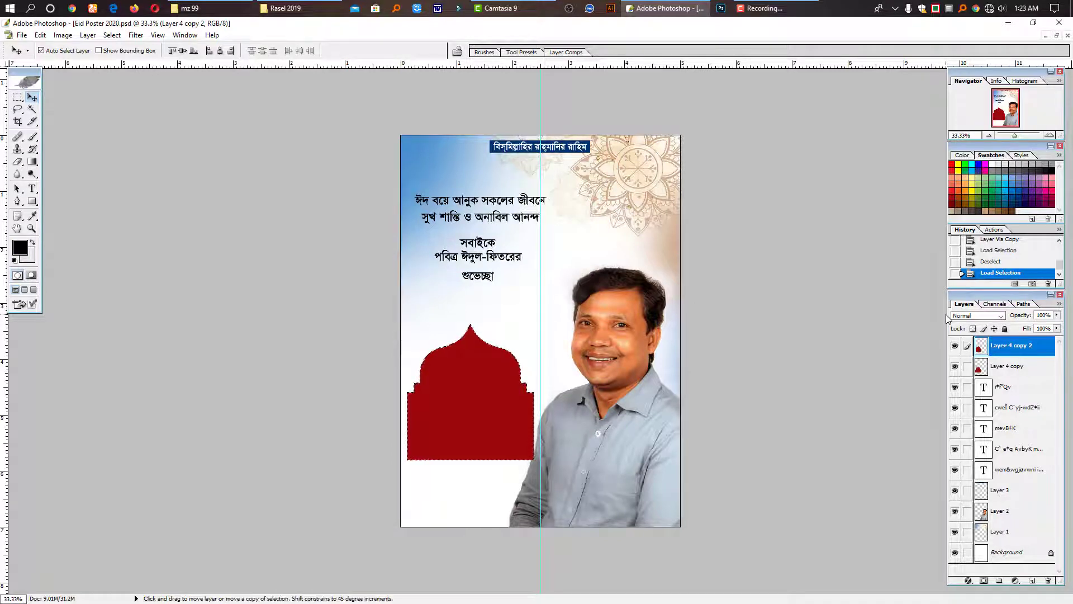
pyautogui.hotkey('alt', 'Delete')
pyautogui.hotkey('ctrl', 'd')
pyautogui.press('i')
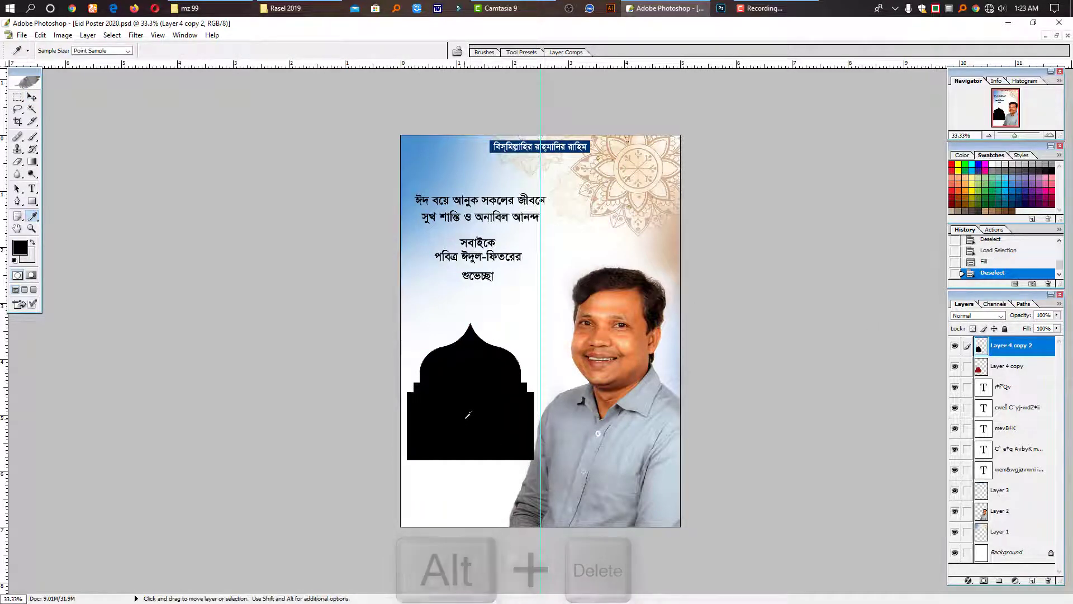
# Shrink the black dome to 89.8%, fit it inside the red outline, then bring up the mz 99 folder.
pyautogui.hotkey('ctrl', 't')
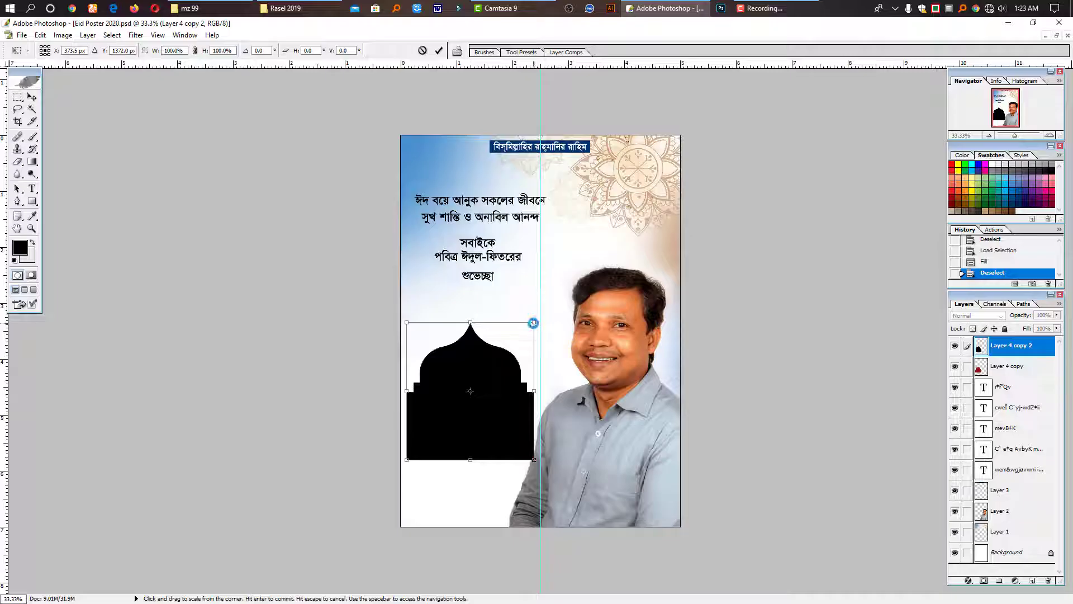
pyautogui.moveTo(533, 323); pyautogui.dragTo(529, 331)
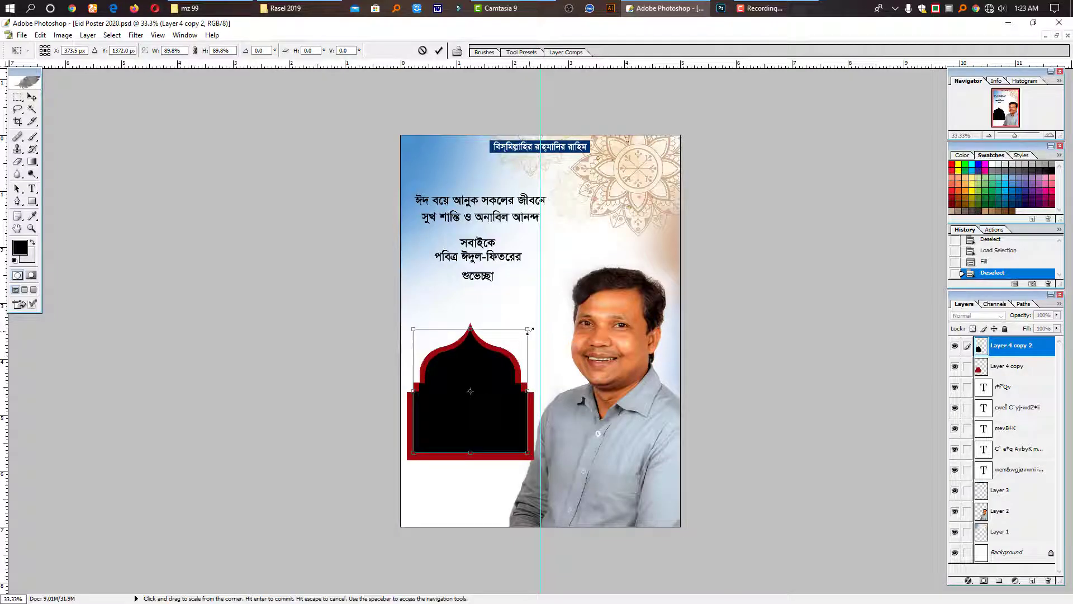
pyautogui.press('Return')
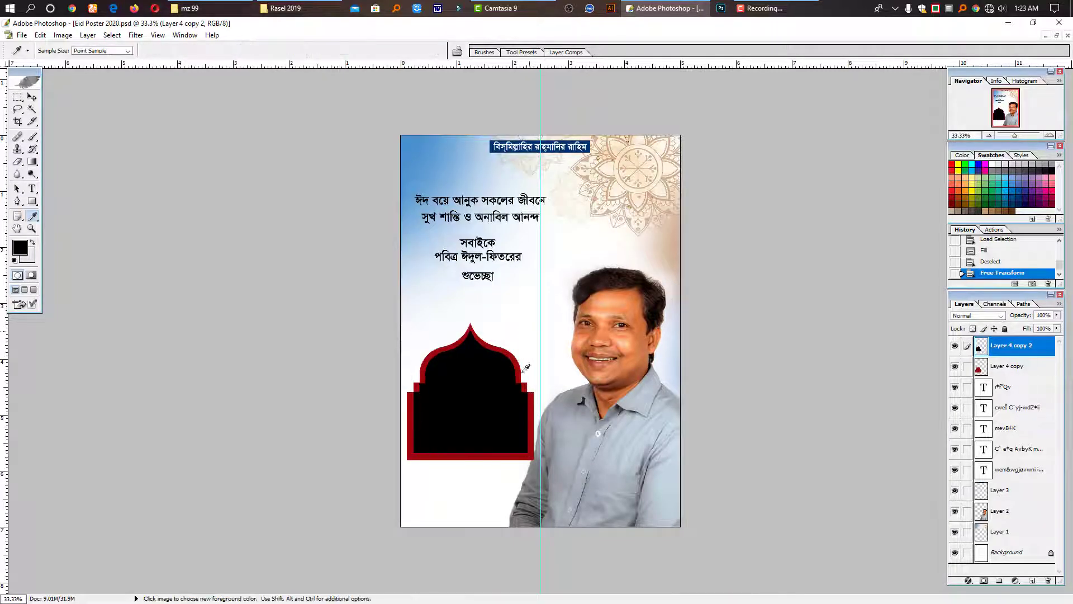
pyautogui.press('v')
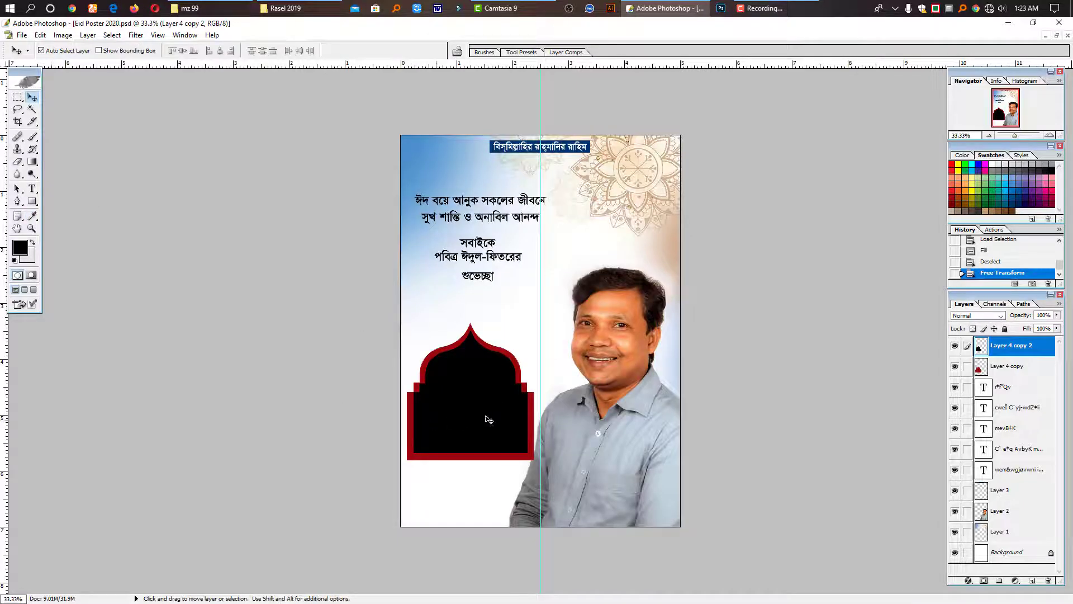
pyautogui.moveTo(489, 420); pyautogui.dragTo(488, 426)
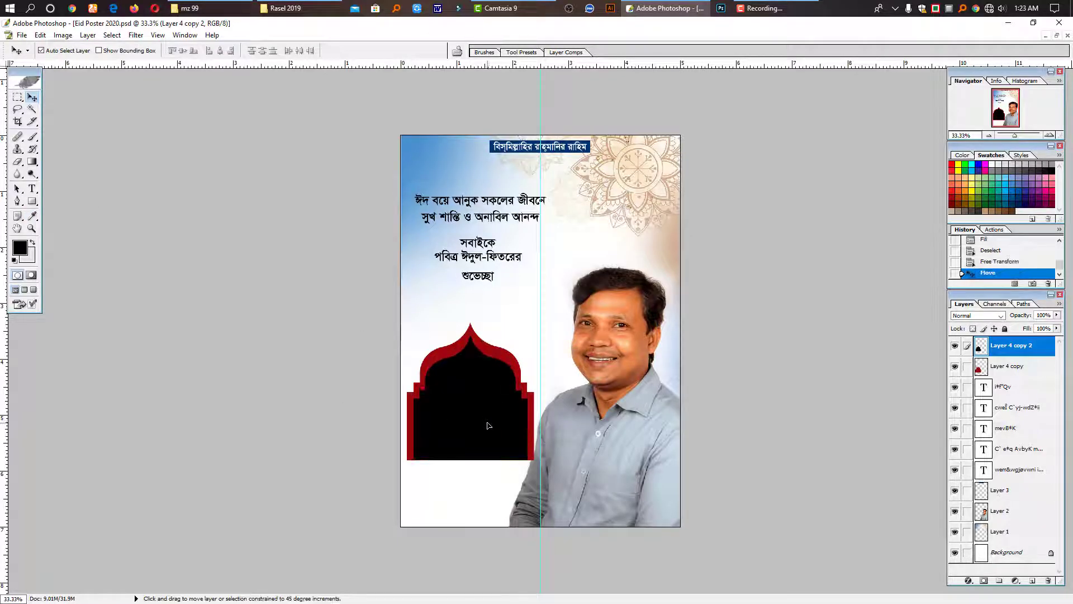
pyautogui.hotkey('ctrl', 't')
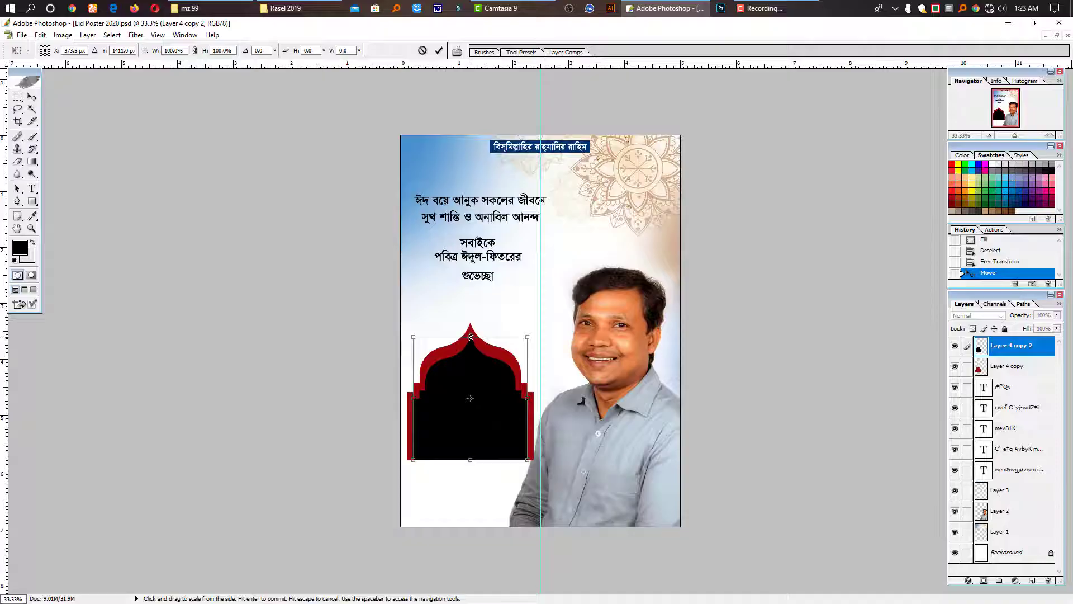
pyautogui.moveTo(470, 335); pyautogui.dragTo(470, 331)
pyautogui.press('Return')
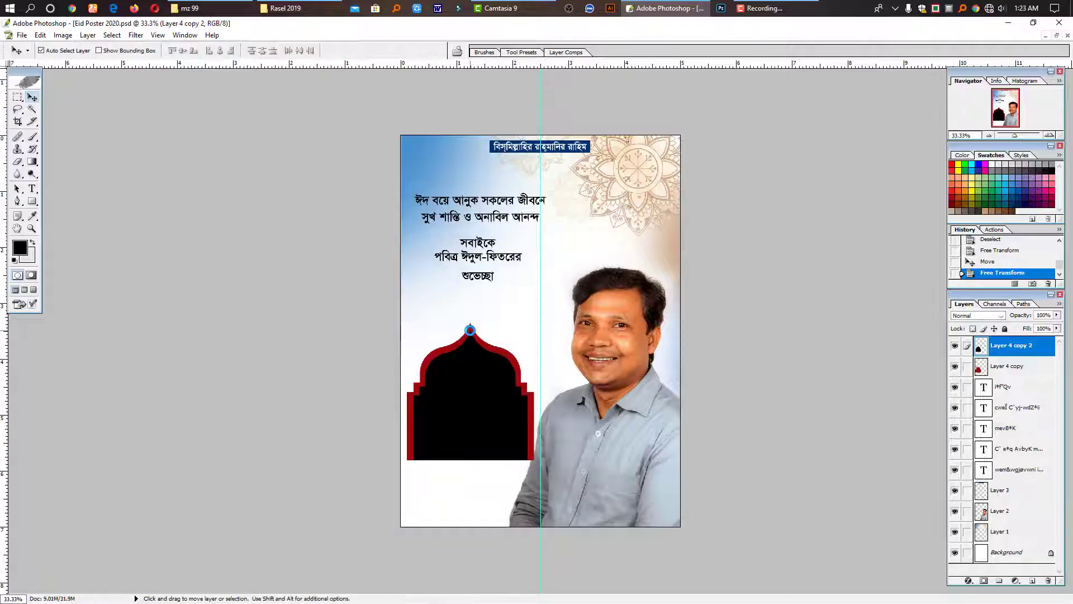
pyautogui.hotkey('ctrl', '+')
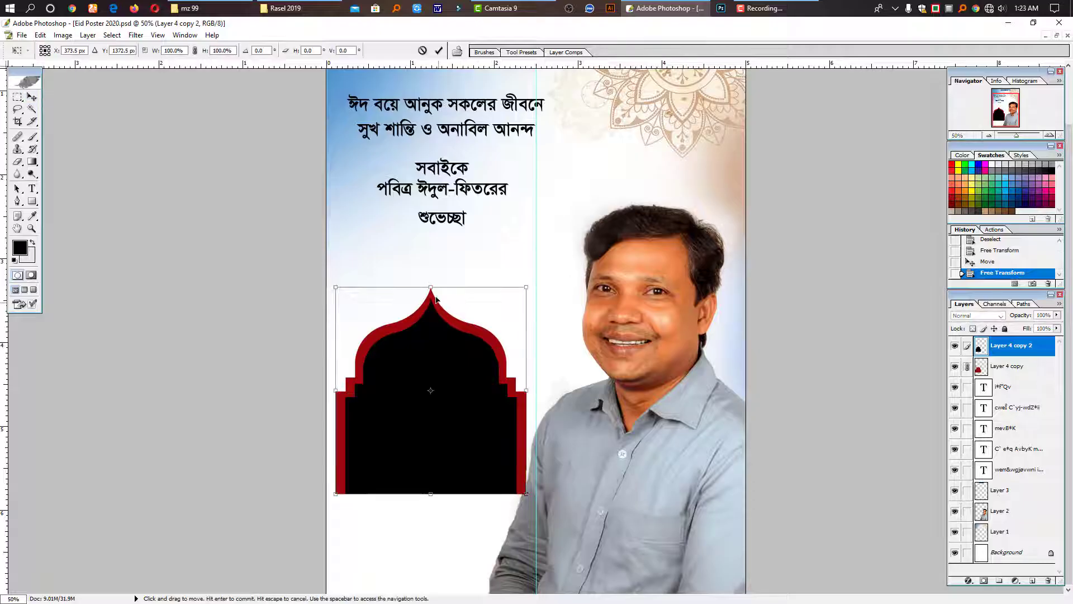
pyautogui.click(191, 9)
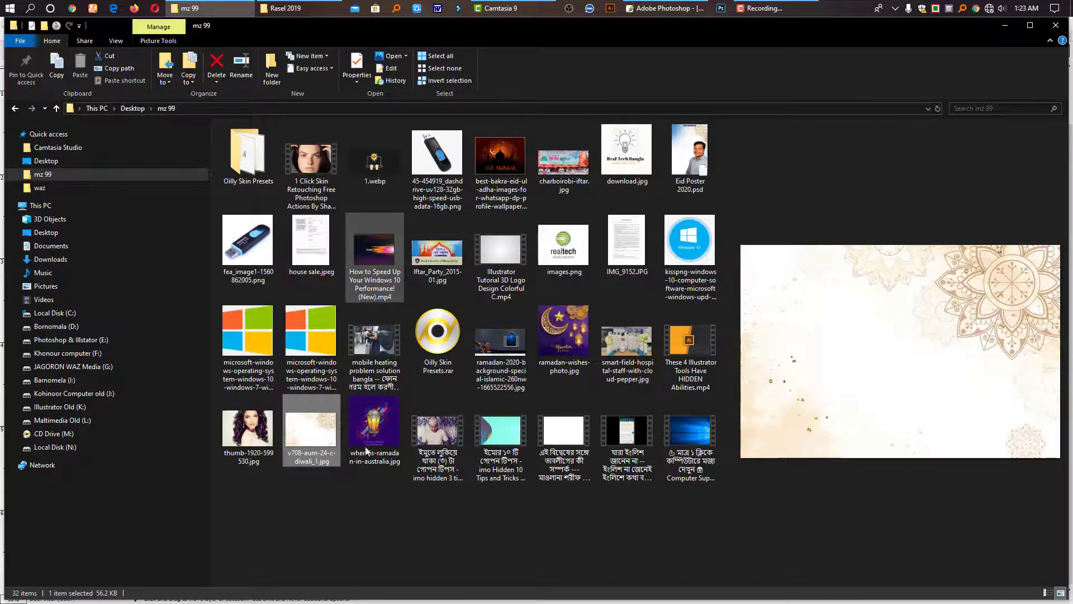
# Open the Eid Mubarak mosque image, cut its entire contents, and return to Eid Poster 2020.psd.
pyautogui.moveTo(500, 159); pyautogui.dragTo(692, 297)
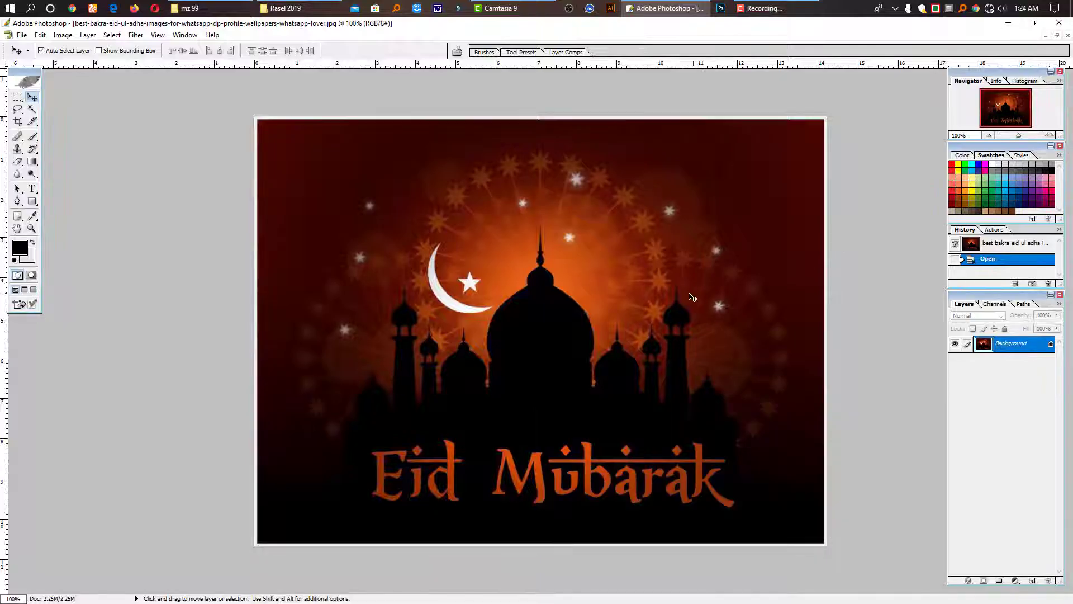
pyautogui.hotkey('ctrl', 'a')
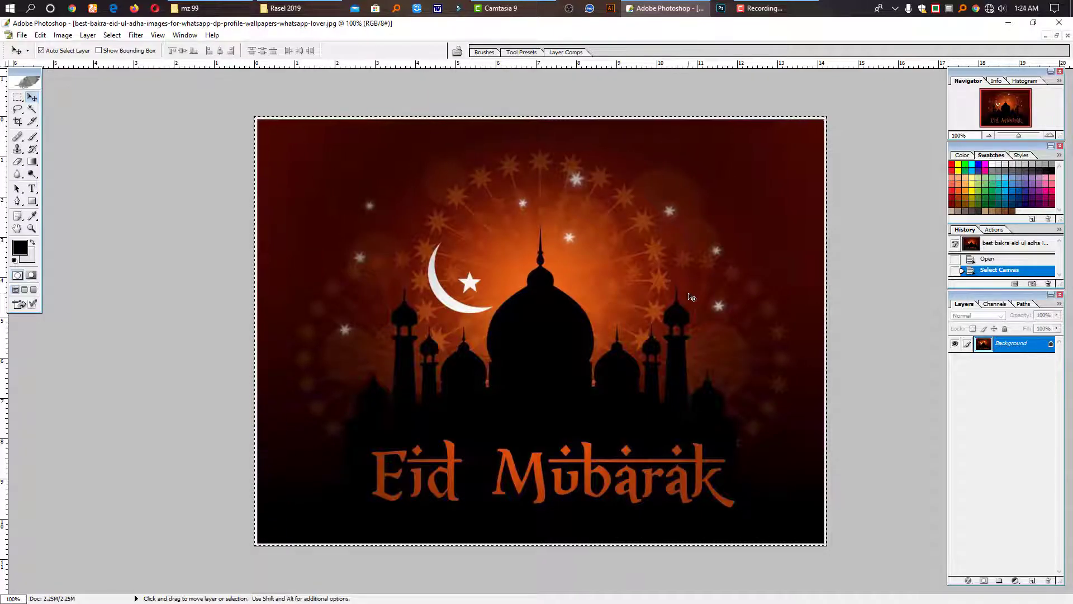
pyautogui.hotkey('ctrl', 'x')
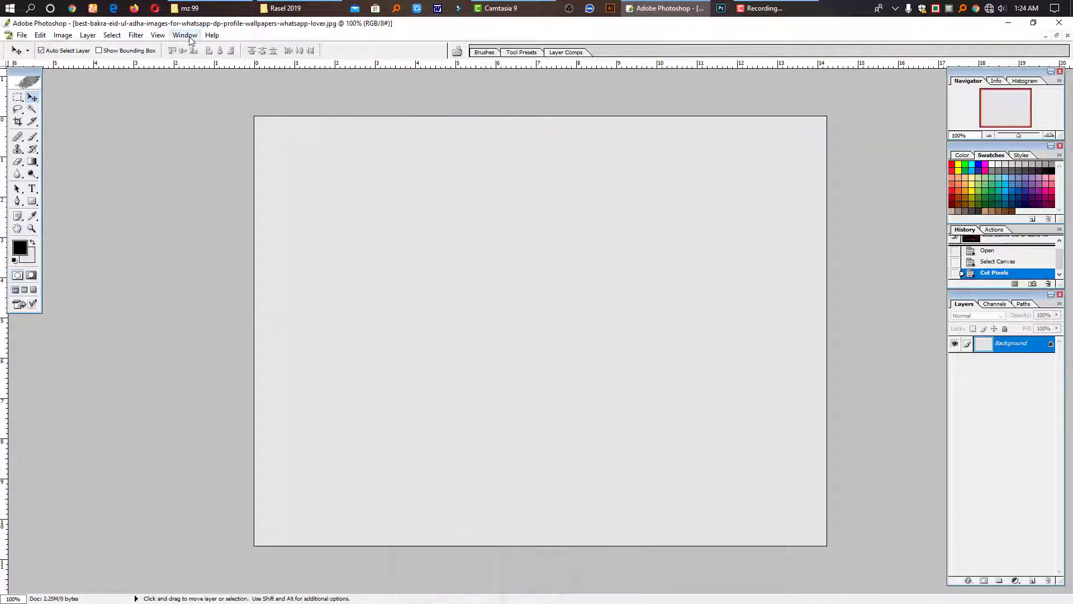
pyautogui.click(189, 37)
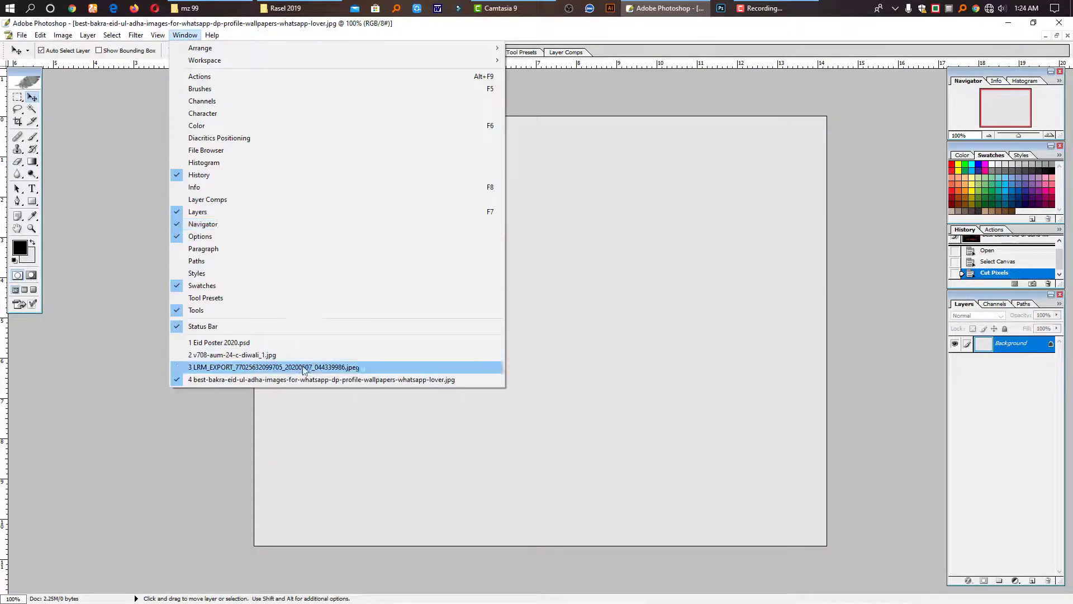
pyautogui.click(255, 344)
# Paste the Eid Mubarak image as the top layer over the domes at 50% opacity.
pyautogui.hotkey('ctrl', 'v')
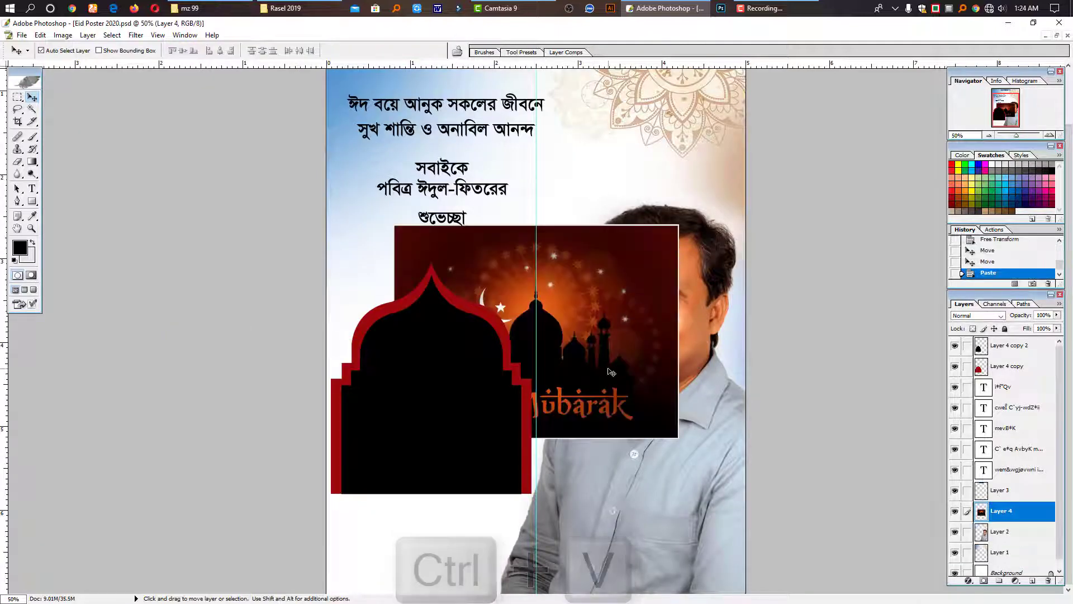
pyautogui.moveTo(1001, 510); pyautogui.dragTo(1003, 400)
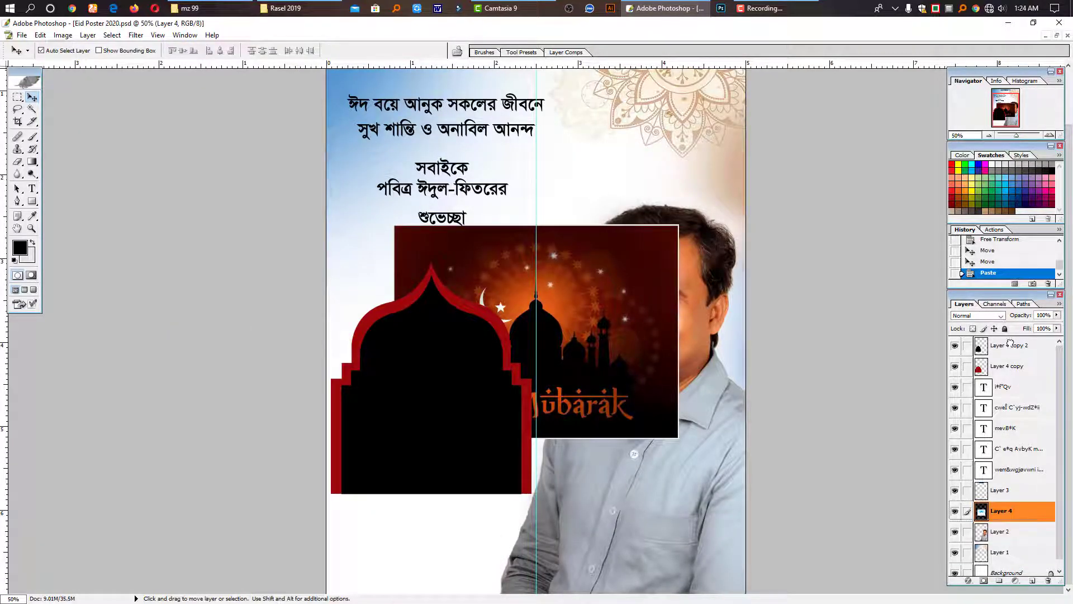
pyautogui.moveTo(1009, 344); pyautogui.dragTo(1007, 339)
pyautogui.moveTo(575, 371); pyautogui.dragTo(470, 384)
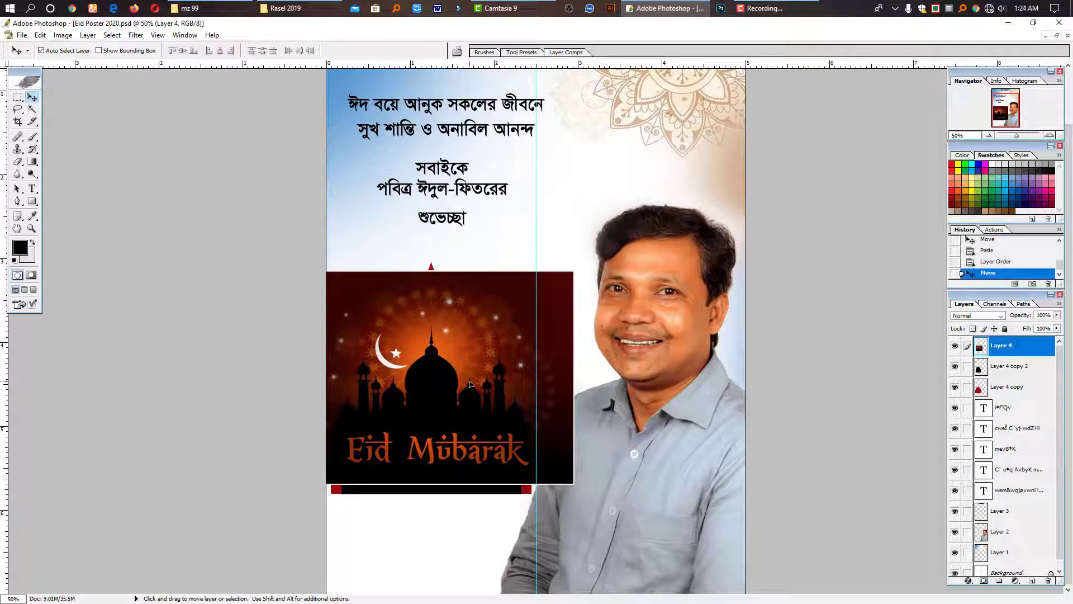
pyautogui.press('5')
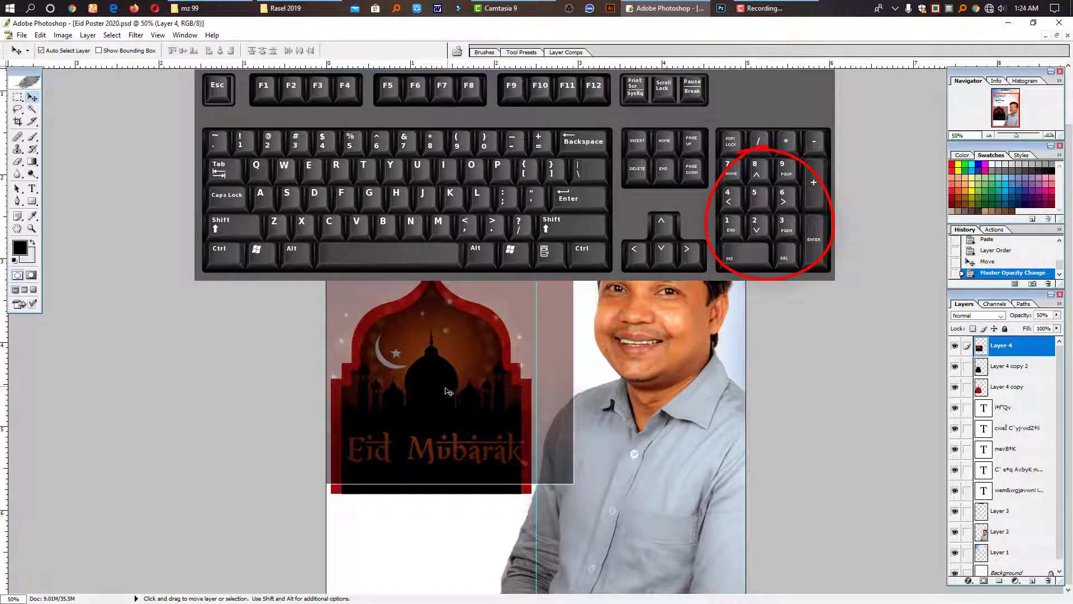
# Scale the mosque arch artwork to about 89% and move it up.
pyautogui.hotkey('ctrl', 't')
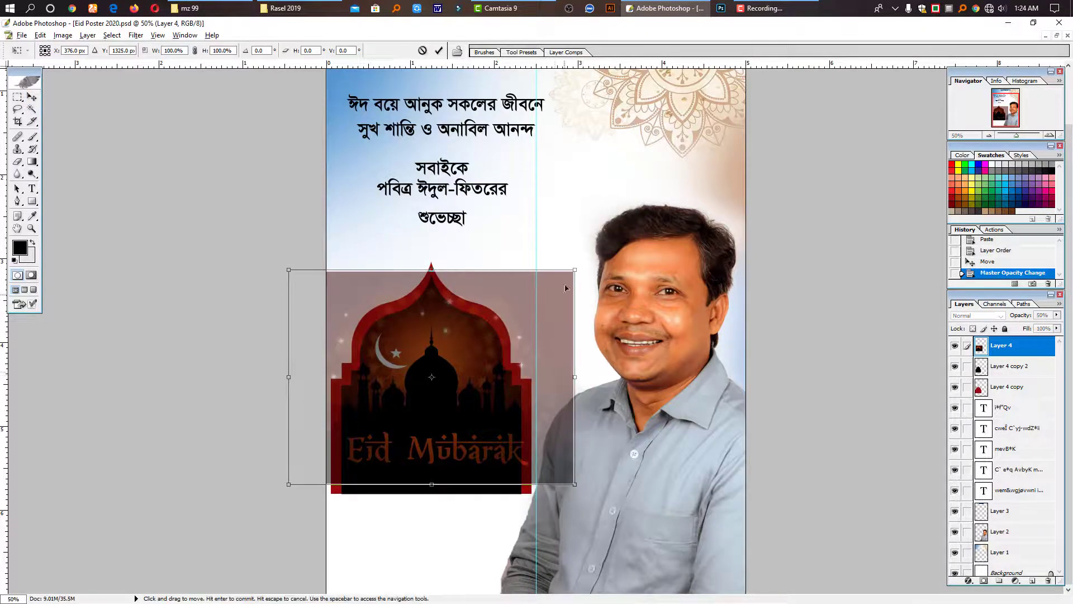
pyautogui.moveTo(573, 273); pyautogui.dragTo(560, 282)
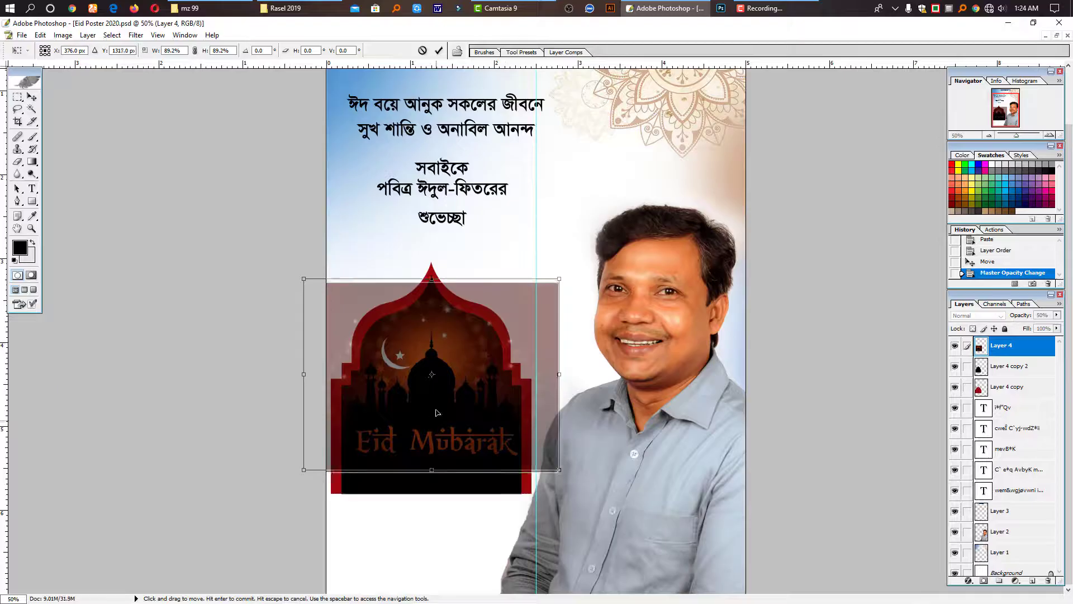
pyautogui.moveTo(437, 425); pyautogui.dragTo(437, 406)
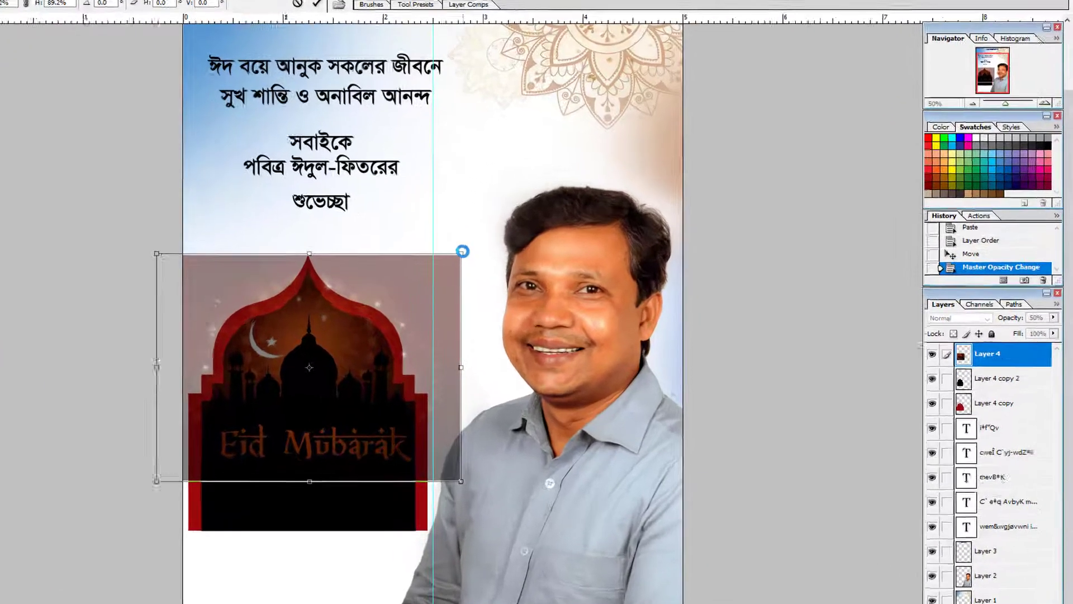
pyautogui.press('Return')
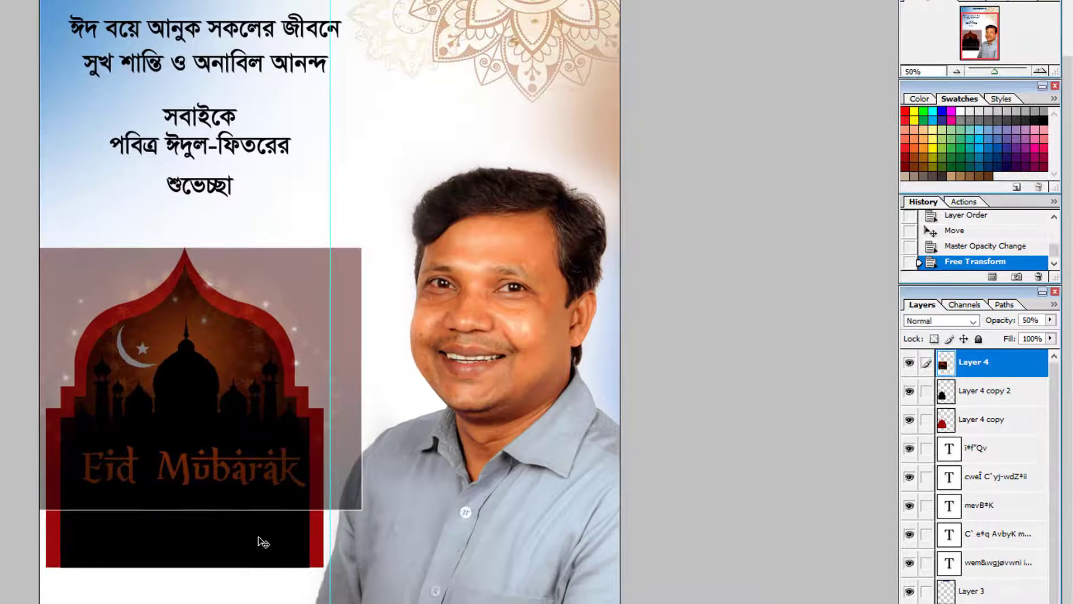
# Delete everything outside the arch shape and restore the artwork to 100% opacity.
pyautogui.keyDown('ctrl'); pyautogui.click(949, 398); pyautogui.keyUp('ctrl')
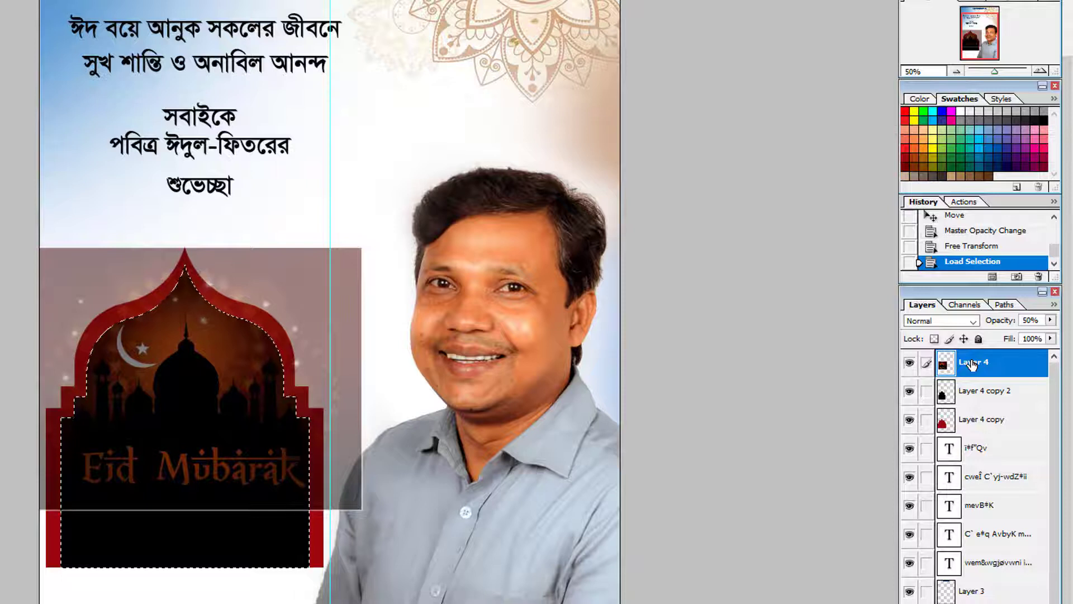
pyautogui.hotkey('ctrl', 'shift', 'i')
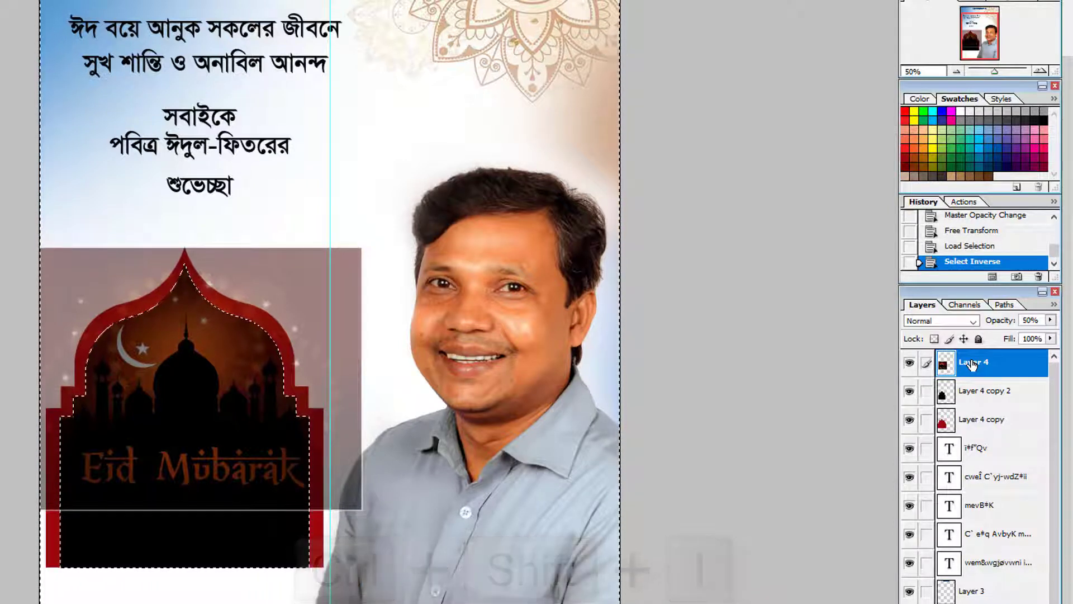
pyautogui.press('Delete')
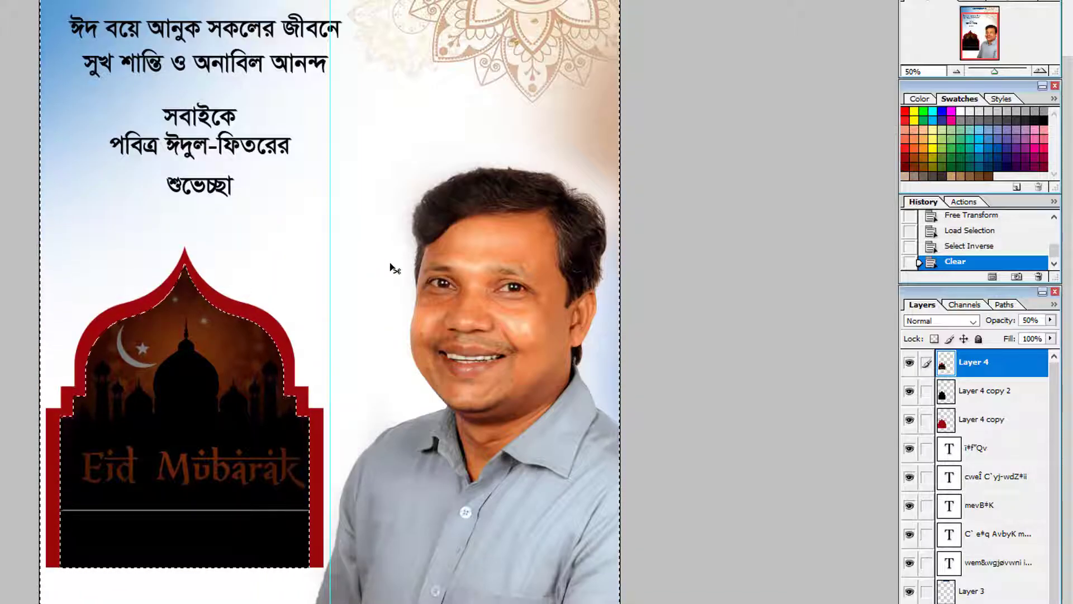
pyautogui.hotkey('ctrl', 'd')
pyautogui.press('0')
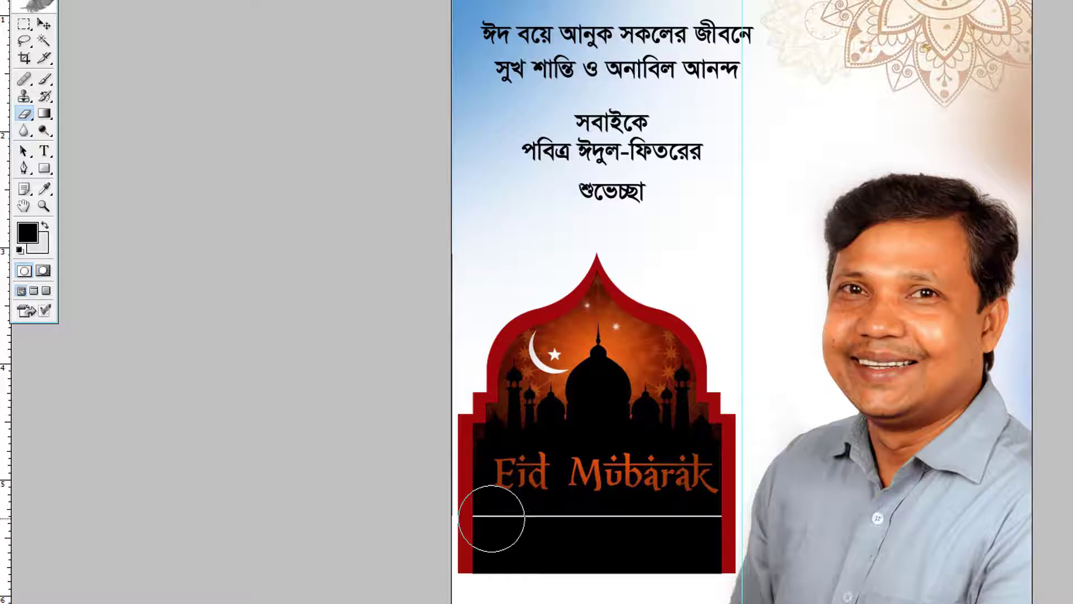
# Erase the Eid Mubarak text from the arch and colour the glyph শু red.
pyautogui.moveTo(492, 519)
pyautogui.mouseDown()
pyautogui.moveTo(527, 481)
pyautogui.moveTo(514, 484)
pyautogui.moveTo(655, 483)
pyautogui.moveTo(731, 508)
pyautogui.moveTo(530, 539)
pyautogui.mouseUp()
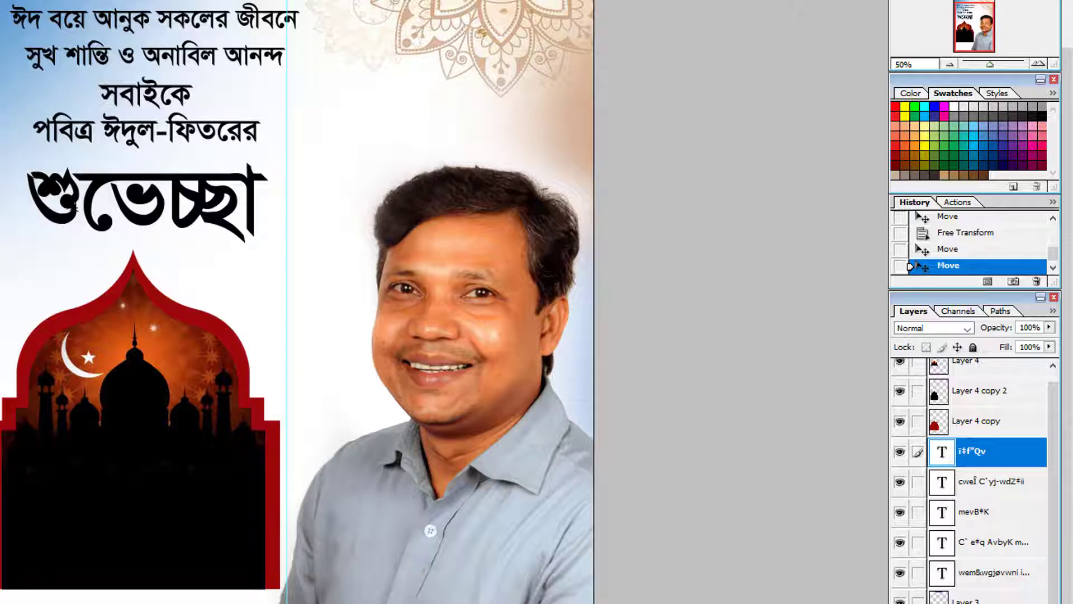
pyautogui.moveTo(74, 208); pyautogui.dragTo(21, 200)
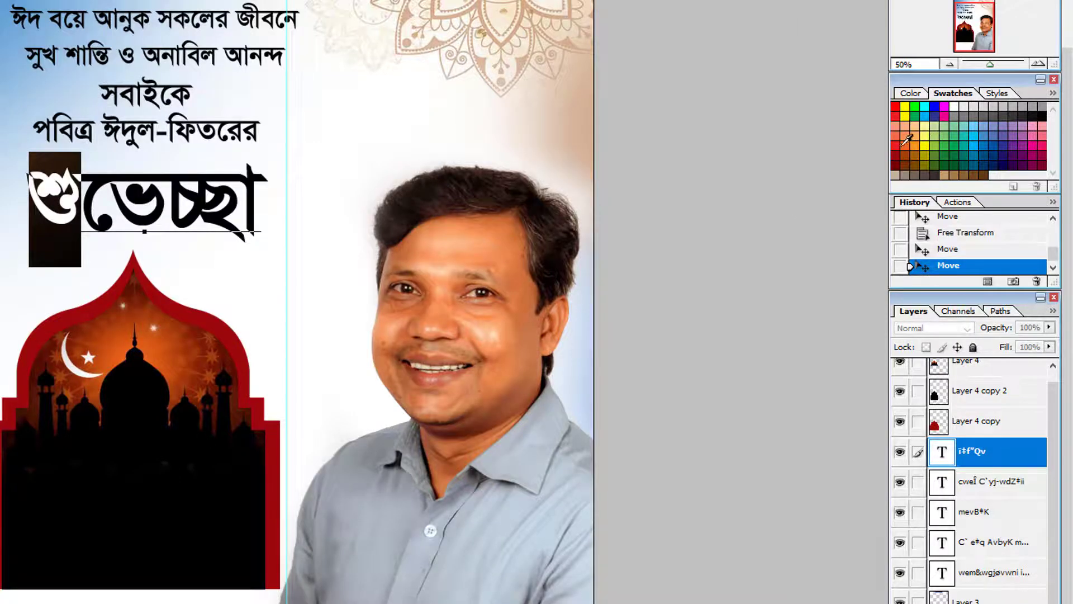
pyautogui.click(898, 143)
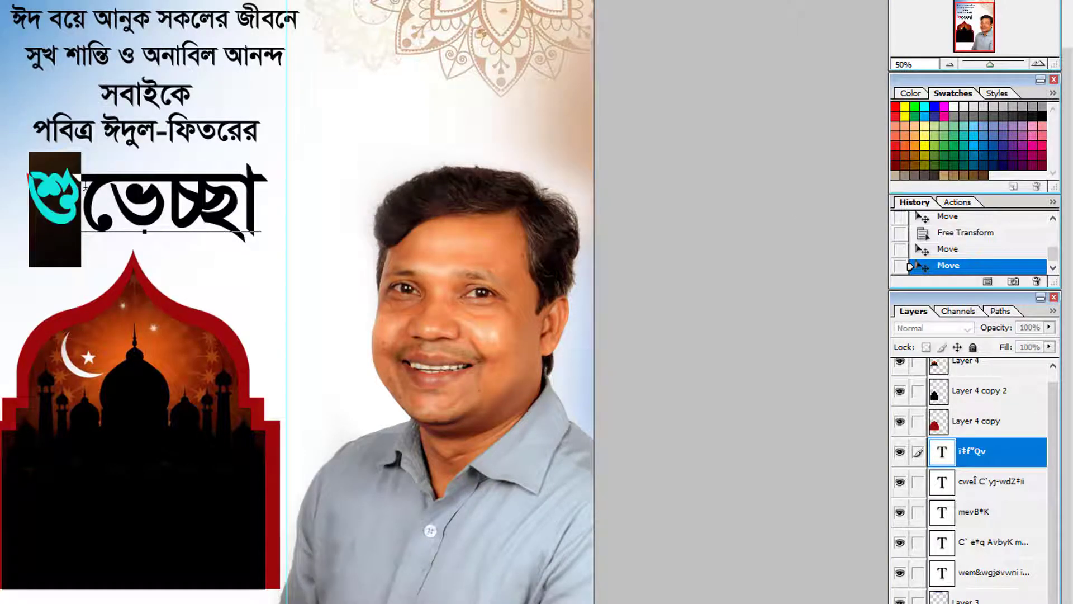
# Colour the glyph ভে green and চ্ছা yellow, then commit the text.
pyautogui.moveTo(85, 186); pyautogui.dragTo(152, 193)
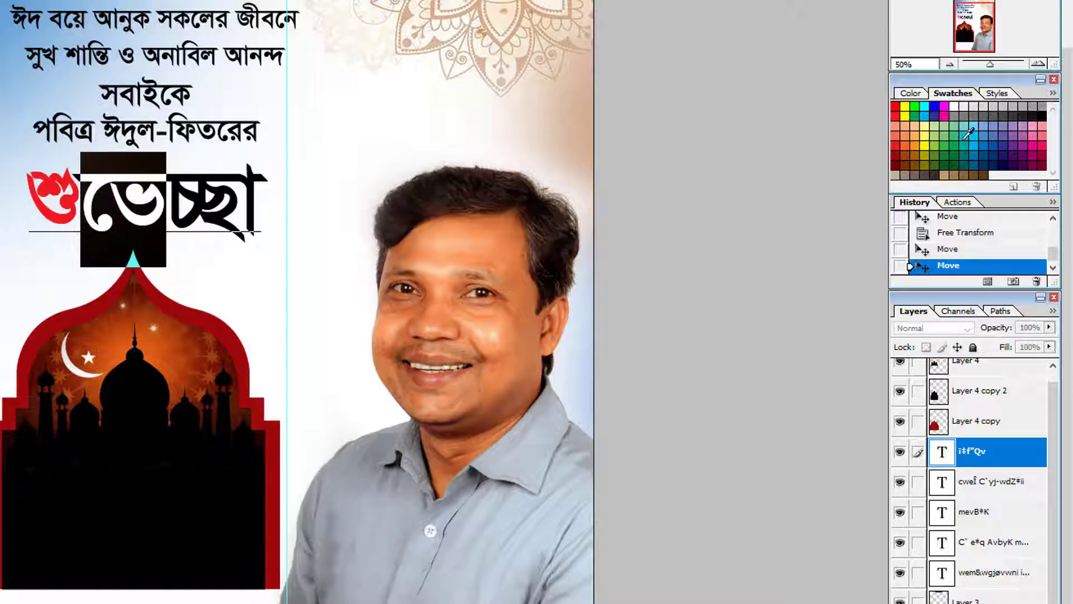
pyautogui.click(977, 137)
pyautogui.moveTo(167, 196); pyautogui.dragTo(276, 207)
pyautogui.moveTo(158, 203); pyautogui.dragTo(93, 196)
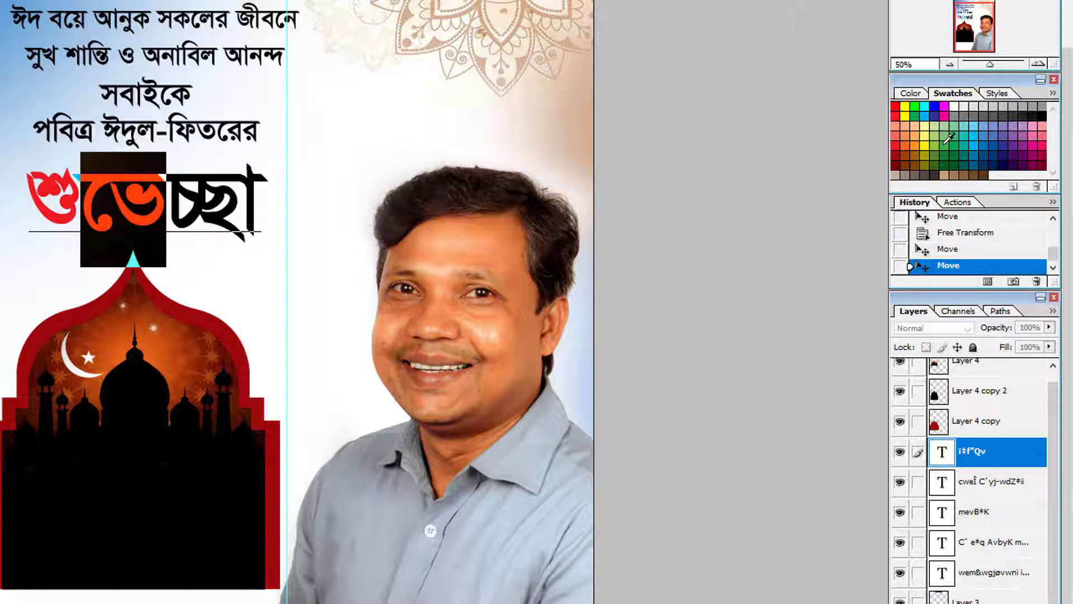
pyautogui.click(949, 137)
pyautogui.click(193, 202)
pyautogui.moveTo(168, 193); pyautogui.dragTo(263, 185)
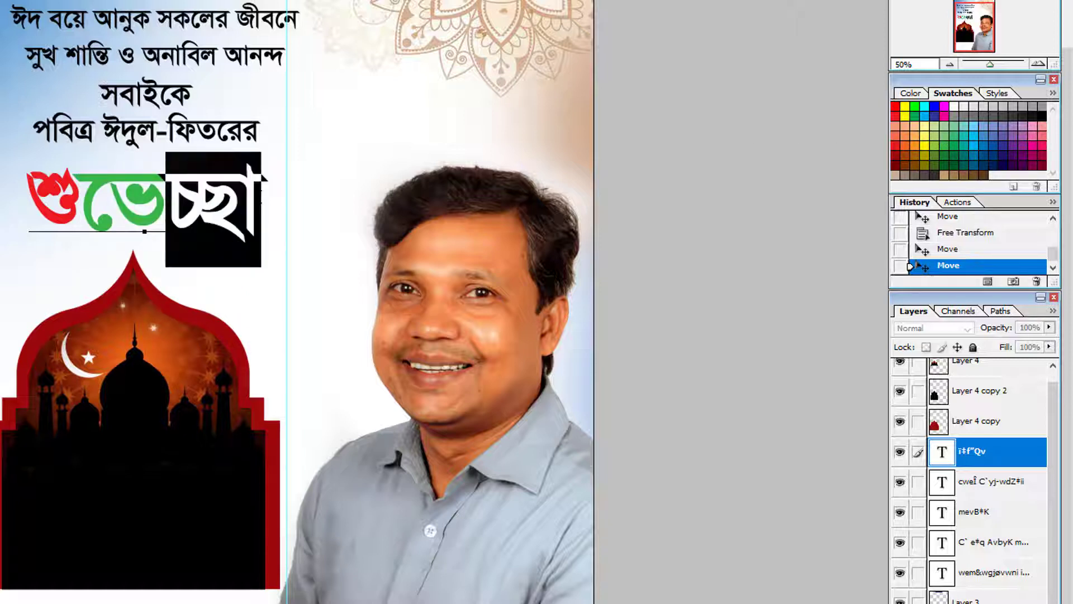
pyautogui.click(930, 144)
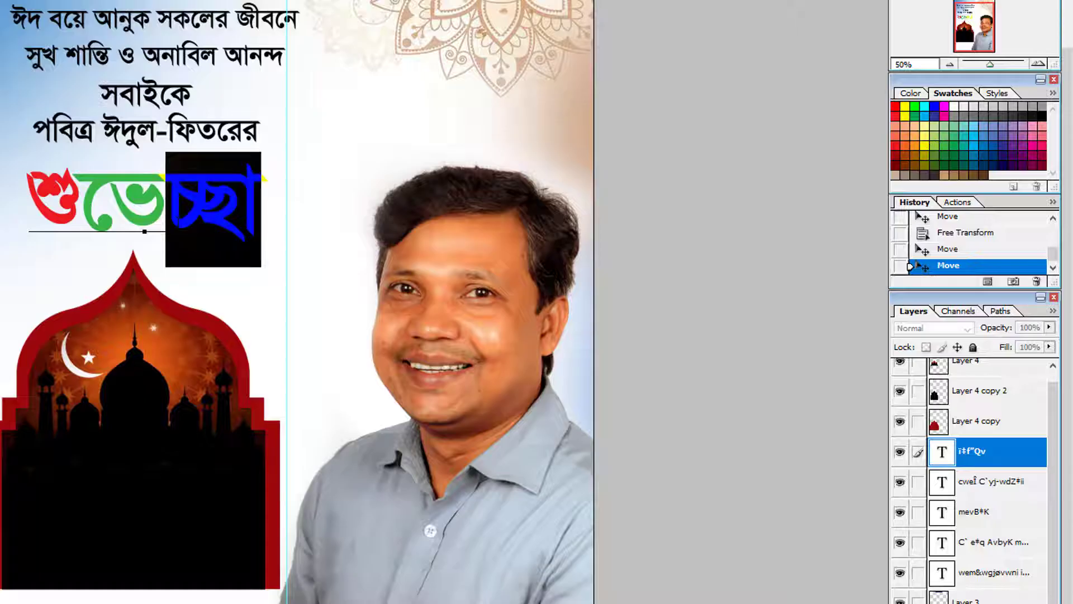
pyautogui.hotkey('ctrl', 'Return')
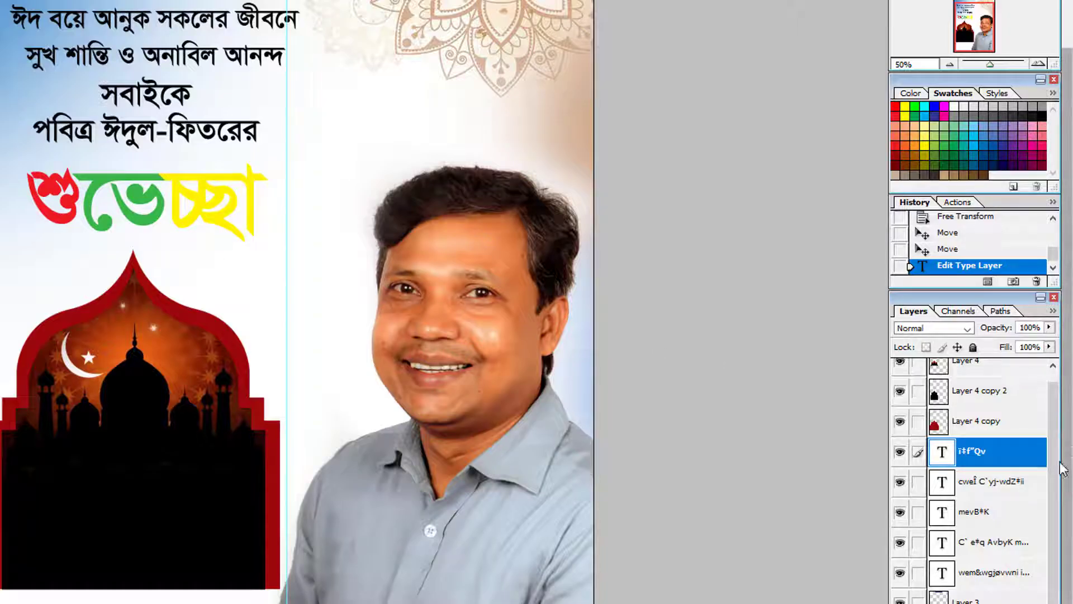
# Add a drop shadow to the শুভেচ্ছা layer with longer distance and larger size.
pyautogui.rightClick(987, 462)
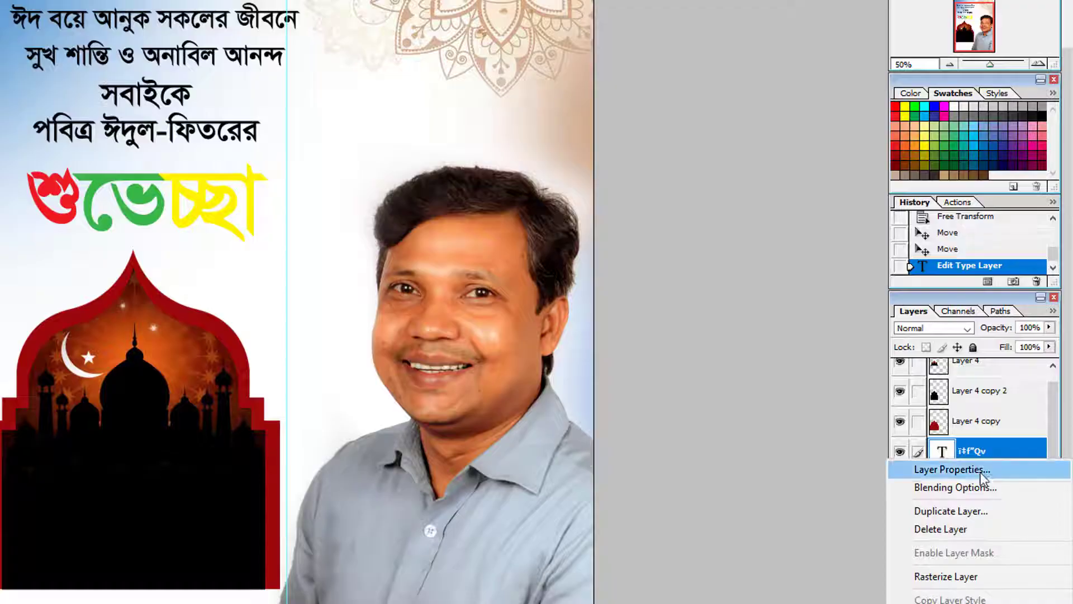
pyautogui.click(969, 485)
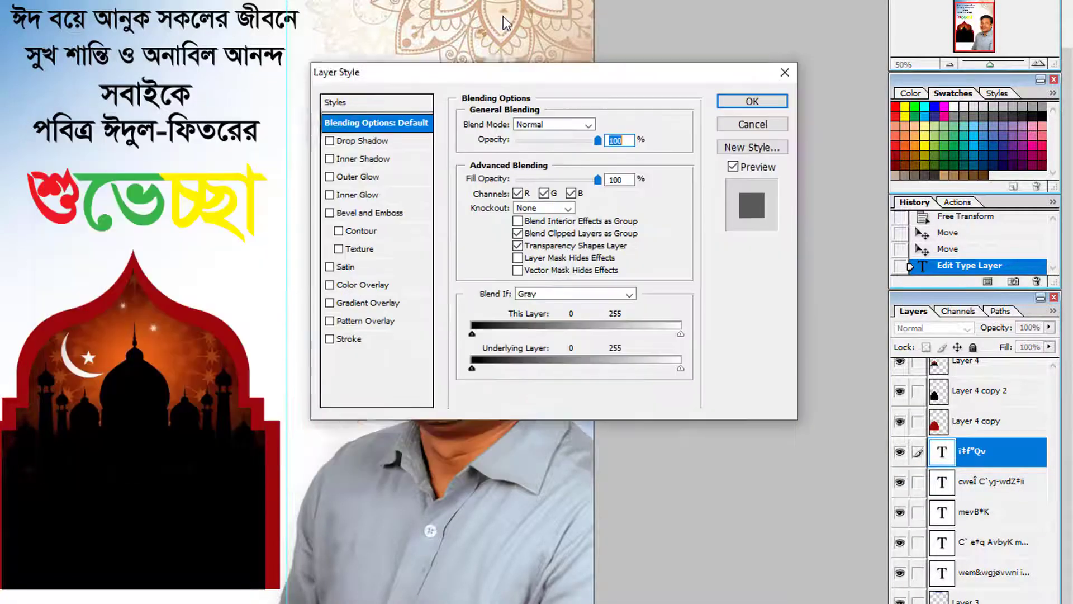
pyautogui.moveTo(472, 72); pyautogui.dragTo(492, 18)
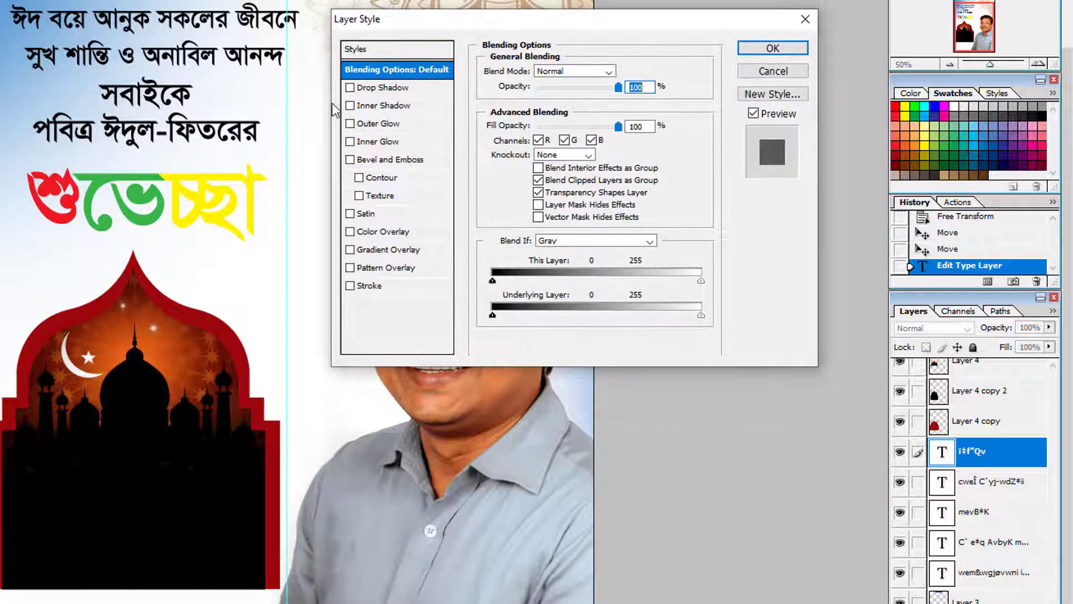
pyautogui.click(350, 89)
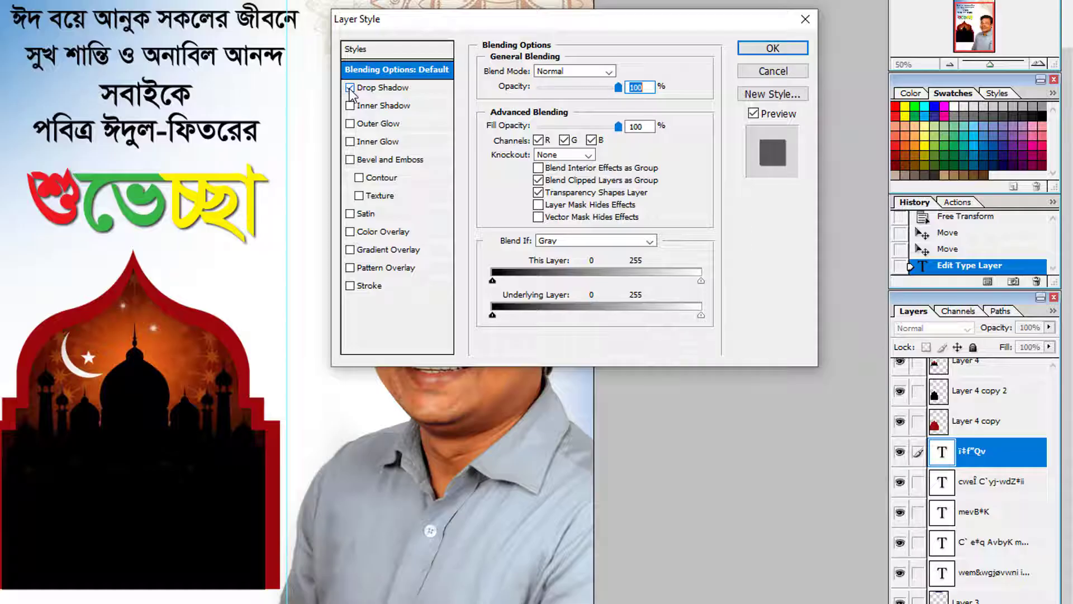
pyautogui.click(384, 88)
pyautogui.moveTo(598, 88); pyautogui.dragTo(619, 88)
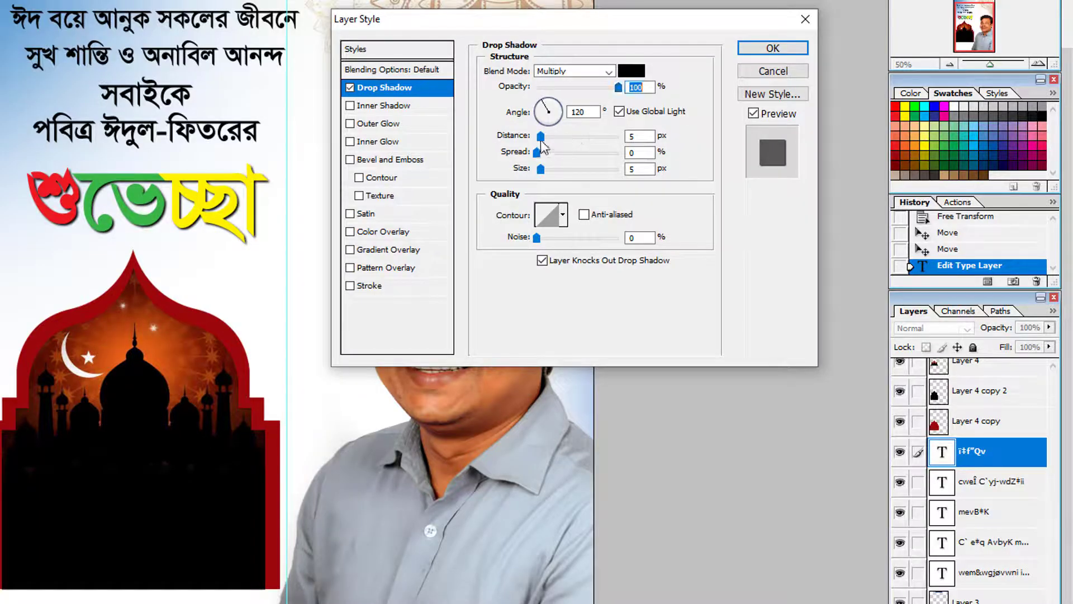
pyautogui.moveTo(542, 140); pyautogui.dragTo(561, 170)
pyautogui.moveTo(109, 206); pyautogui.dragTo(106, 203)
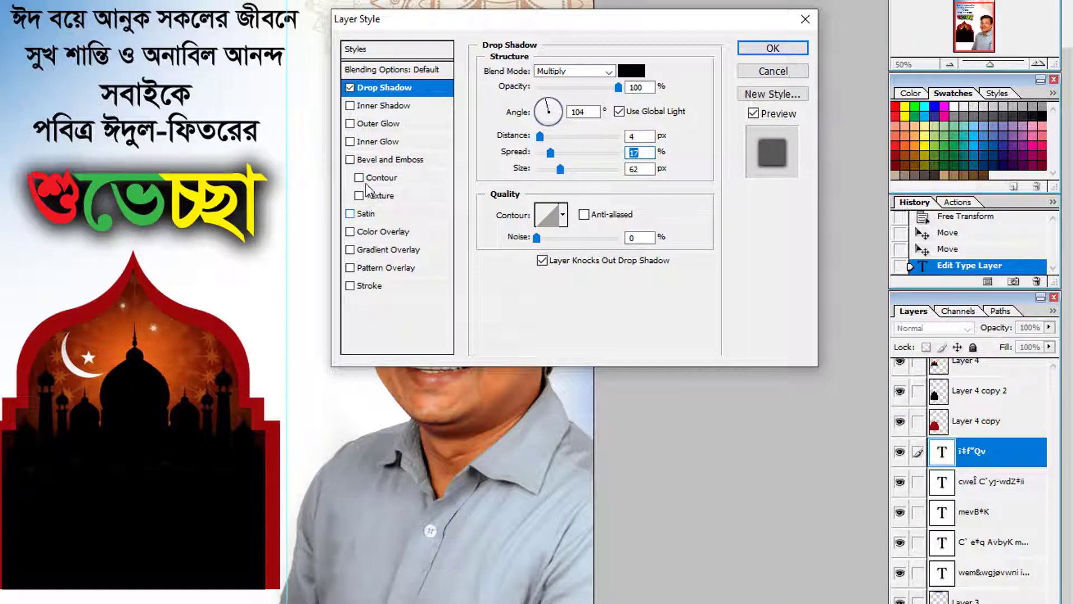
# Add Bevel and Emboss with slightly less depth and a larger size.
pyautogui.click(350, 160)
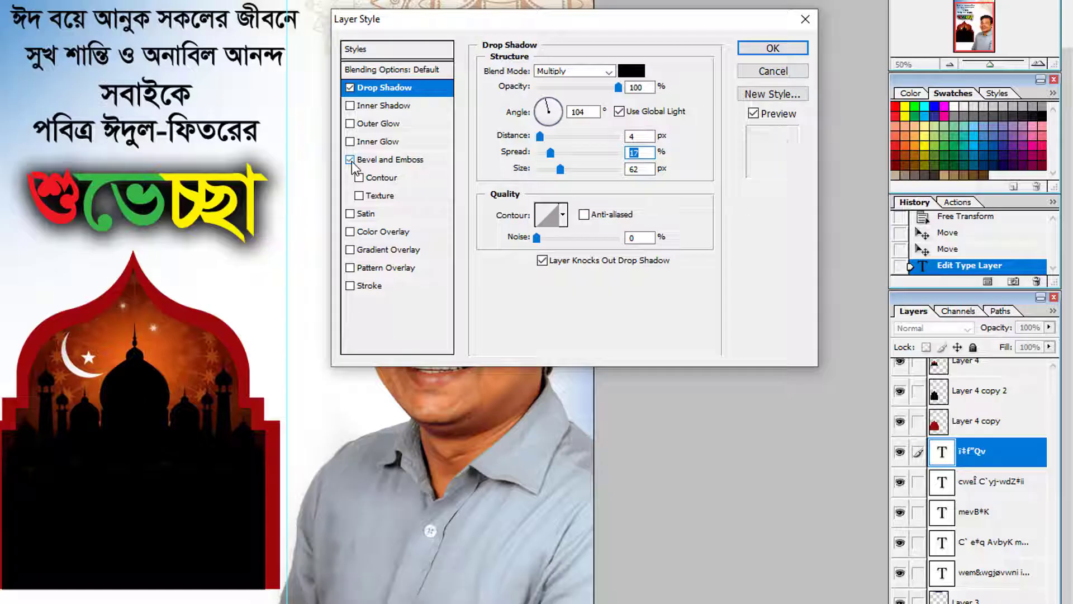
pyautogui.click(400, 160)
pyautogui.moveTo(560, 106); pyautogui.dragTo(554, 112)
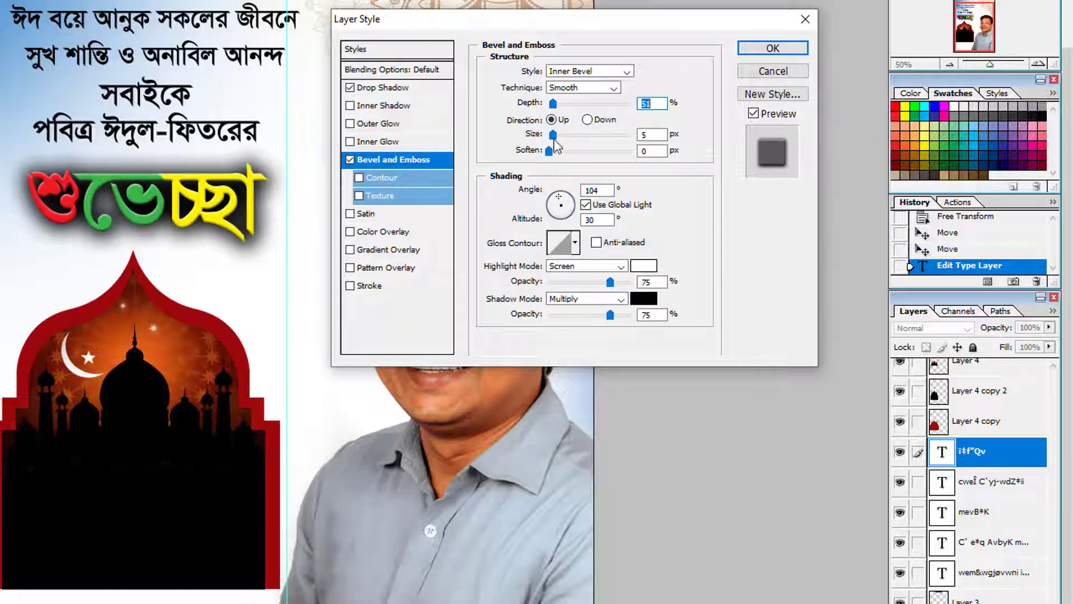
pyautogui.moveTo(554, 137); pyautogui.dragTo(557, 139)
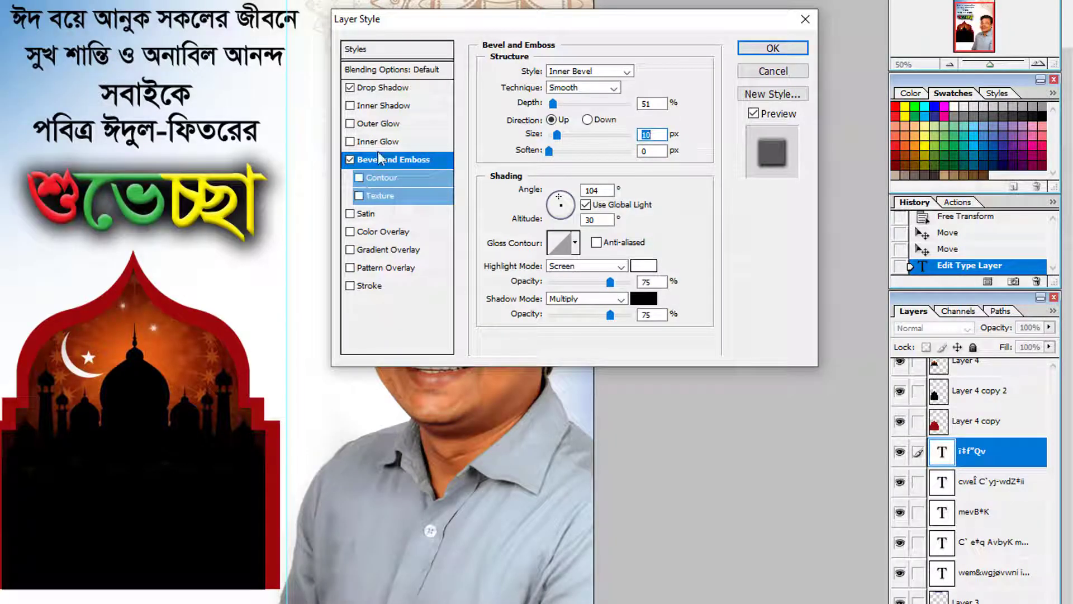
# Set the drop shadow to size 29 and 42% opacity, offset down-right.
pyautogui.click(372, 90)
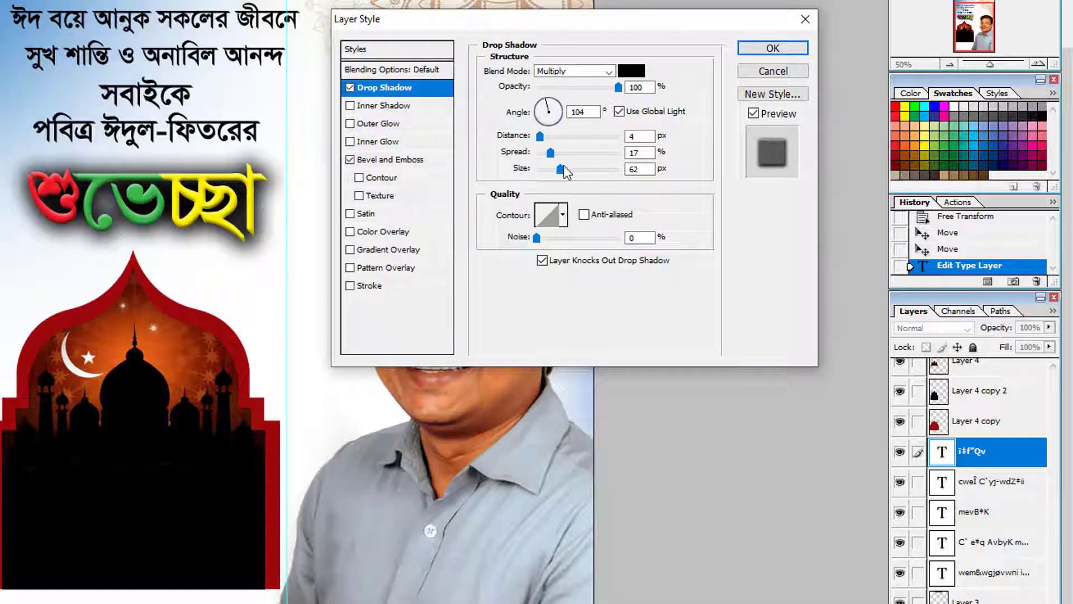
pyautogui.moveTo(560, 169); pyautogui.dragTo(553, 171)
pyautogui.moveTo(618, 88); pyautogui.dragTo(571, 88)
pyautogui.moveTo(217, 217); pyautogui.dragTo(222, 223)
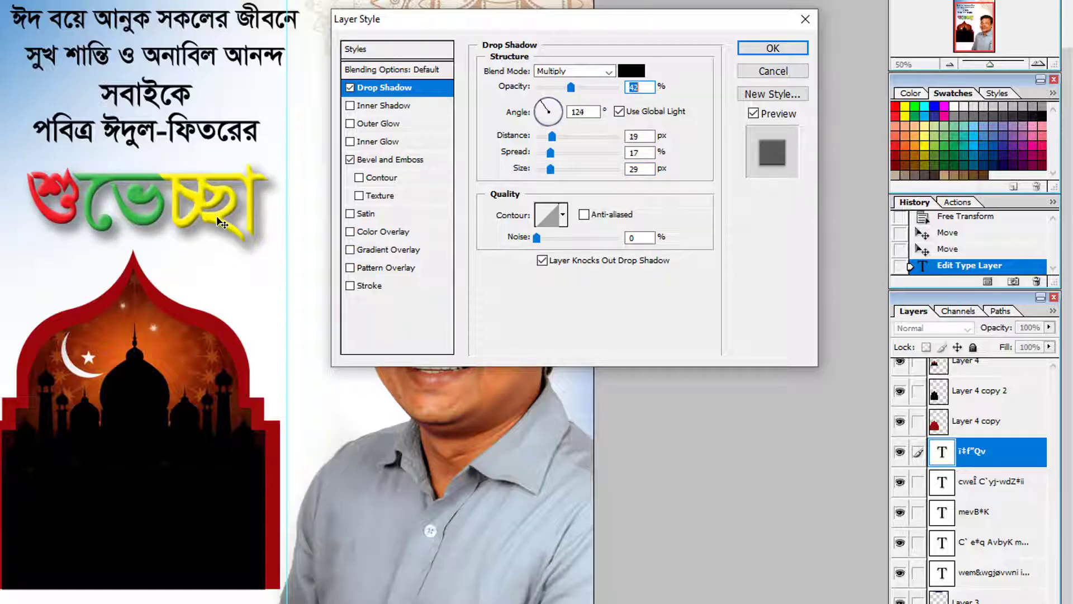
pyautogui.click(372, 123)
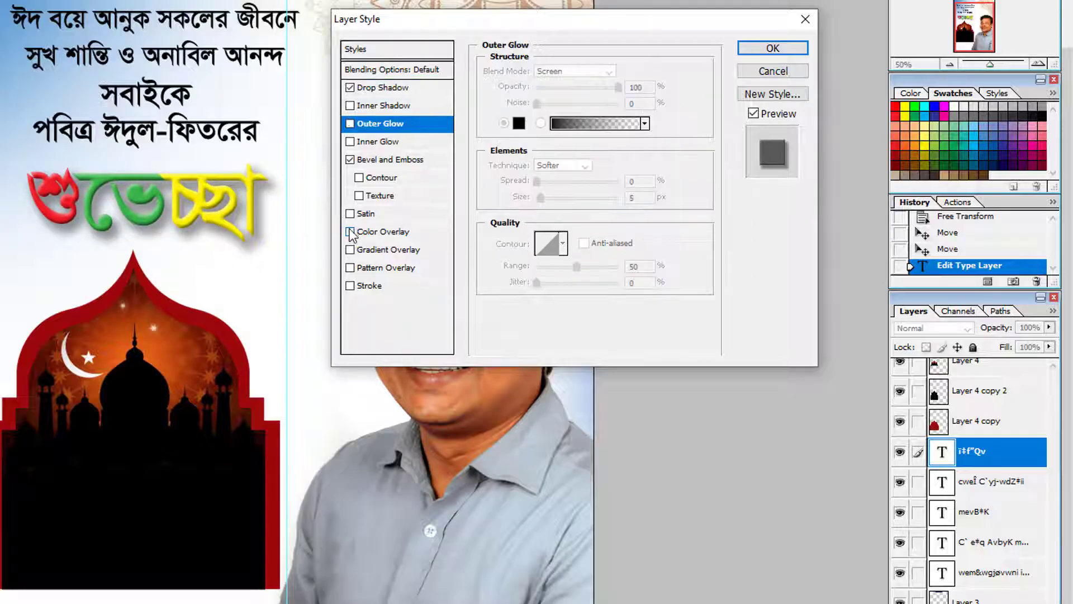
# Add a black stroke outline around the শুভেচ্ছা text.
pyautogui.click(351, 287)
pyautogui.click(367, 287)
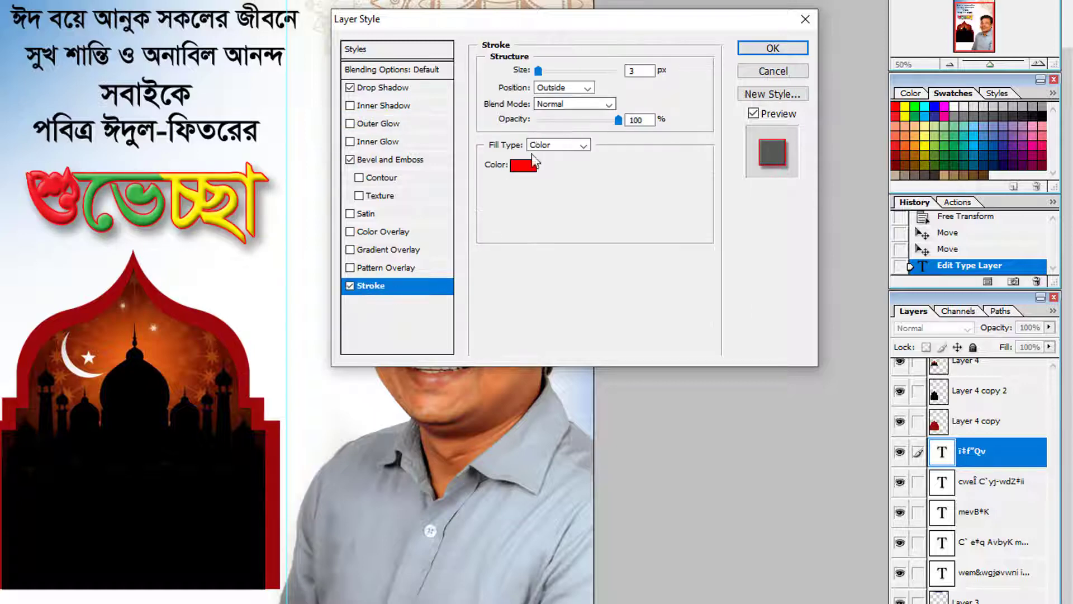
pyautogui.click(523, 165)
pyautogui.write('0')
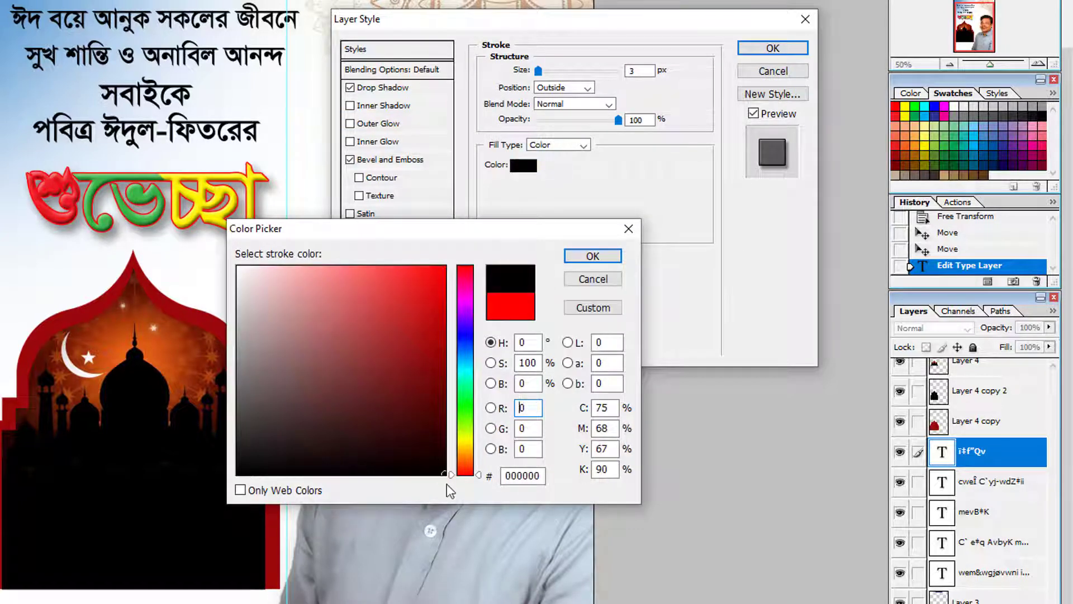
pyautogui.click(592, 256)
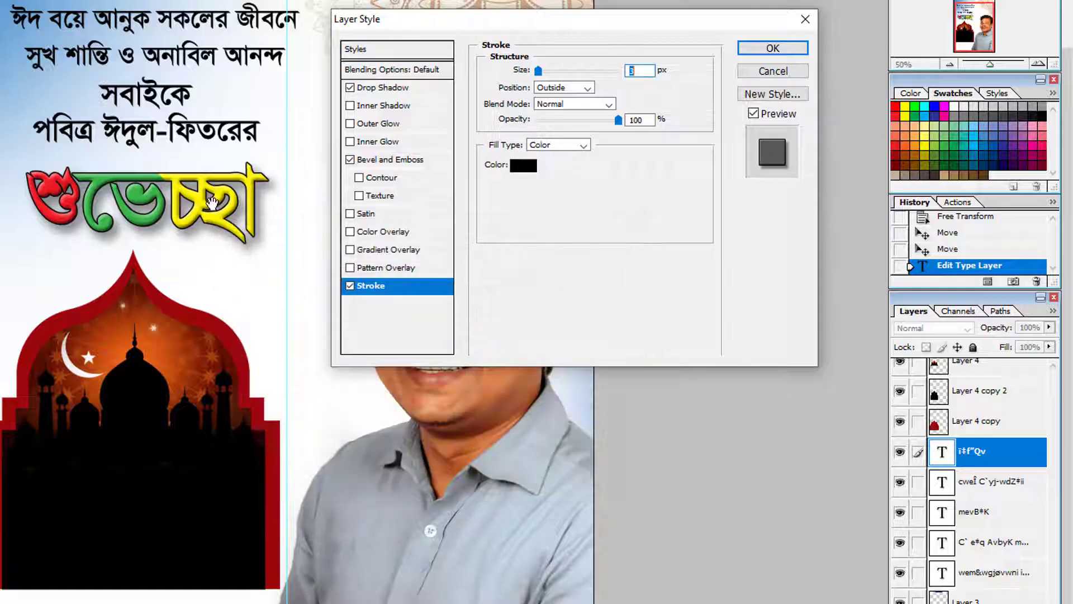
# Make the drop shadow darker and apply the layer style.
pyautogui.click(375, 88)
pyautogui.moveTo(571, 88); pyautogui.dragTo(602, 87)
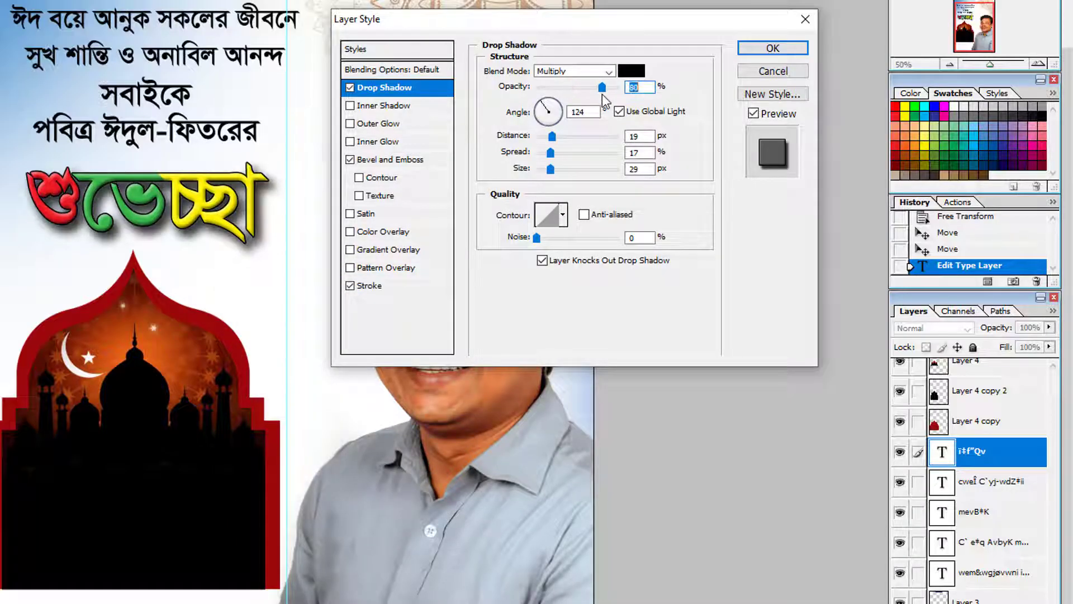
pyautogui.click(772, 48)
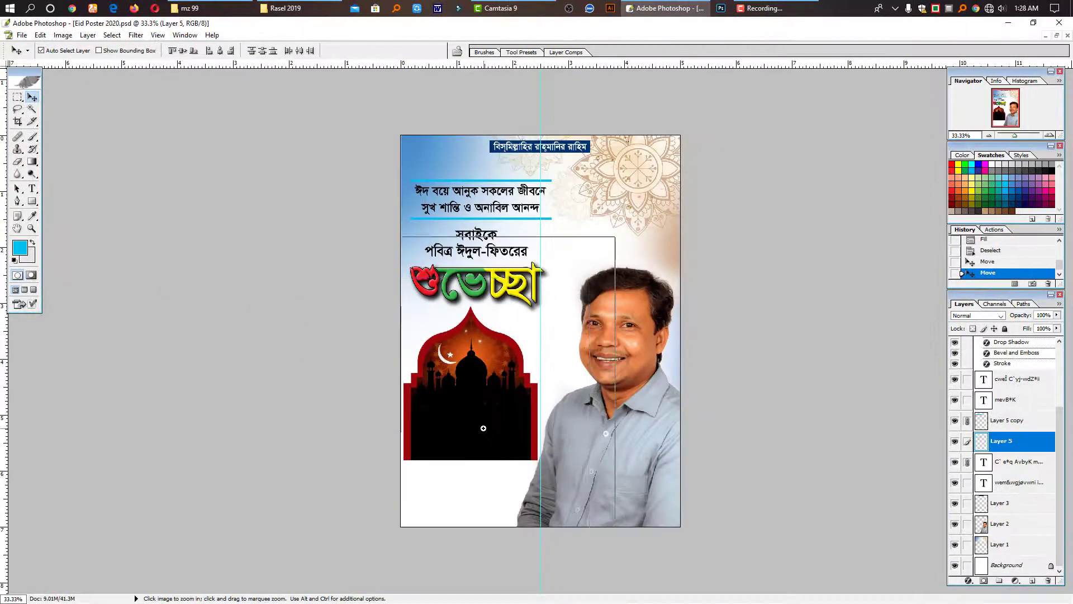
# Type ঈদ on the black mosque area, with দ yellow and ঈ enlarged to 28 pt.
pyautogui.hotkey('ctrl', '+')
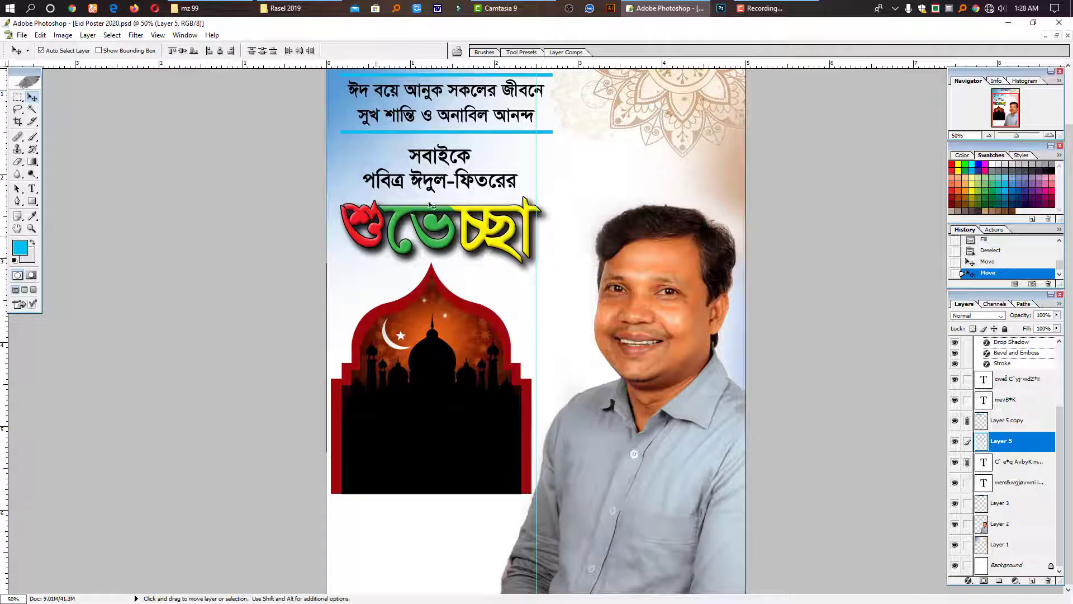
pyautogui.scroll(3, 1006, 391)
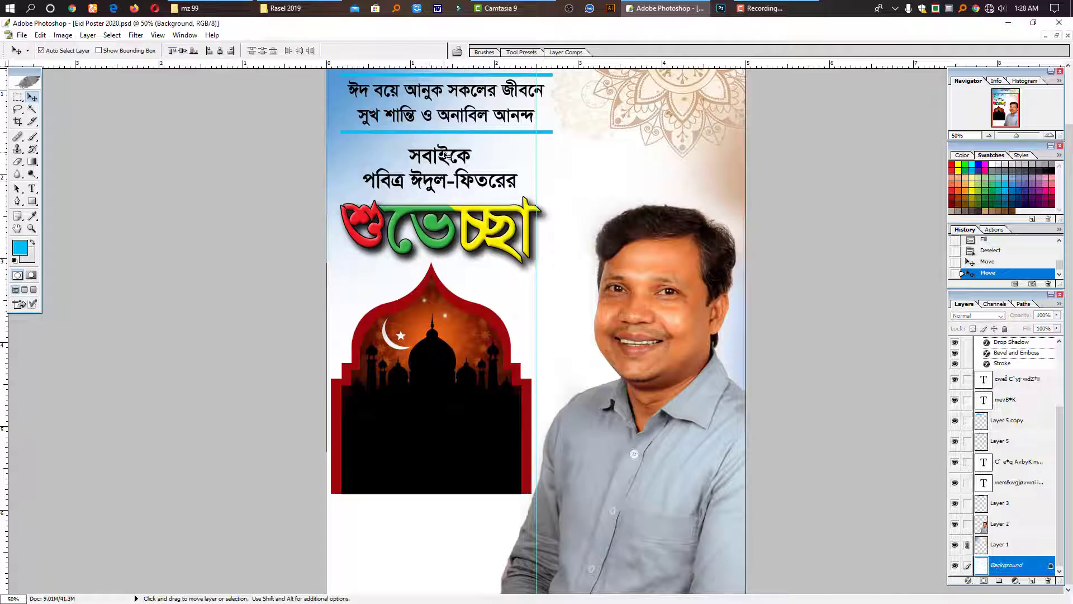
pyautogui.click(1006, 347)
pyautogui.click(32, 191)
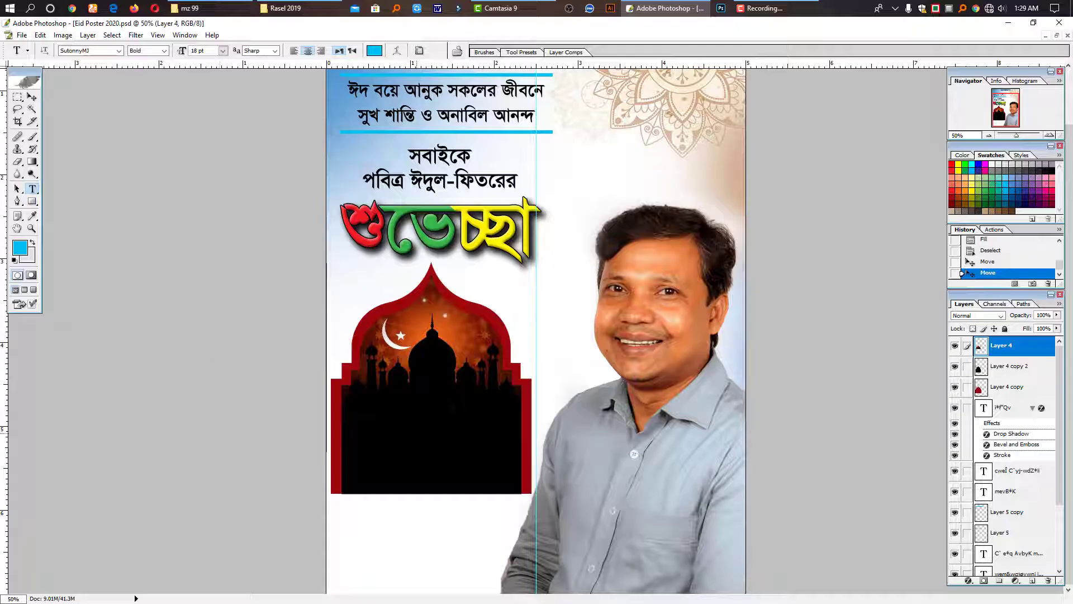
pyautogui.click(417, 432)
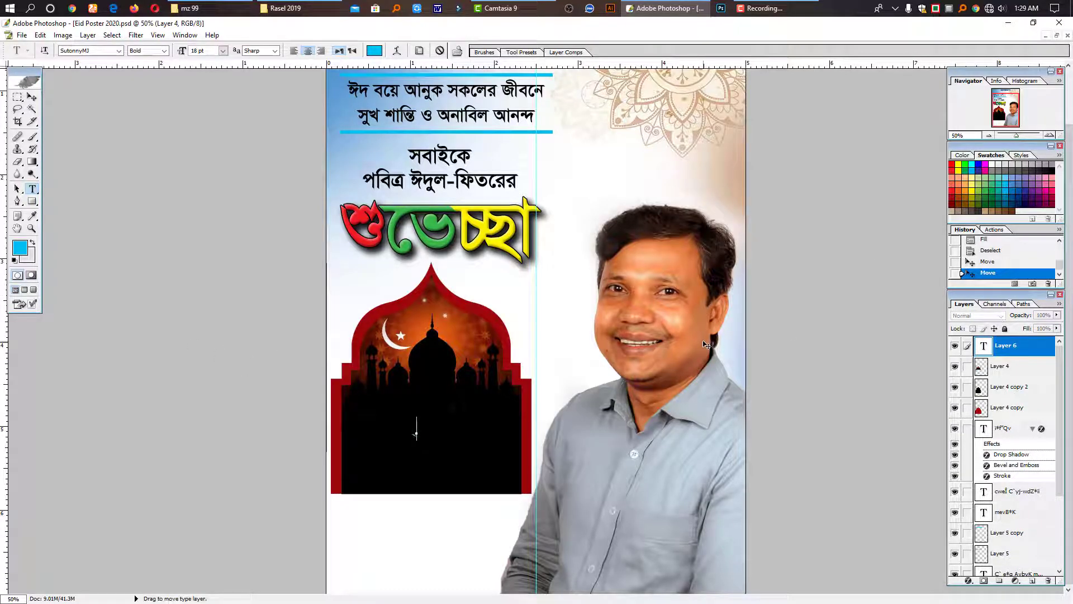
pyautogui.write('C`')
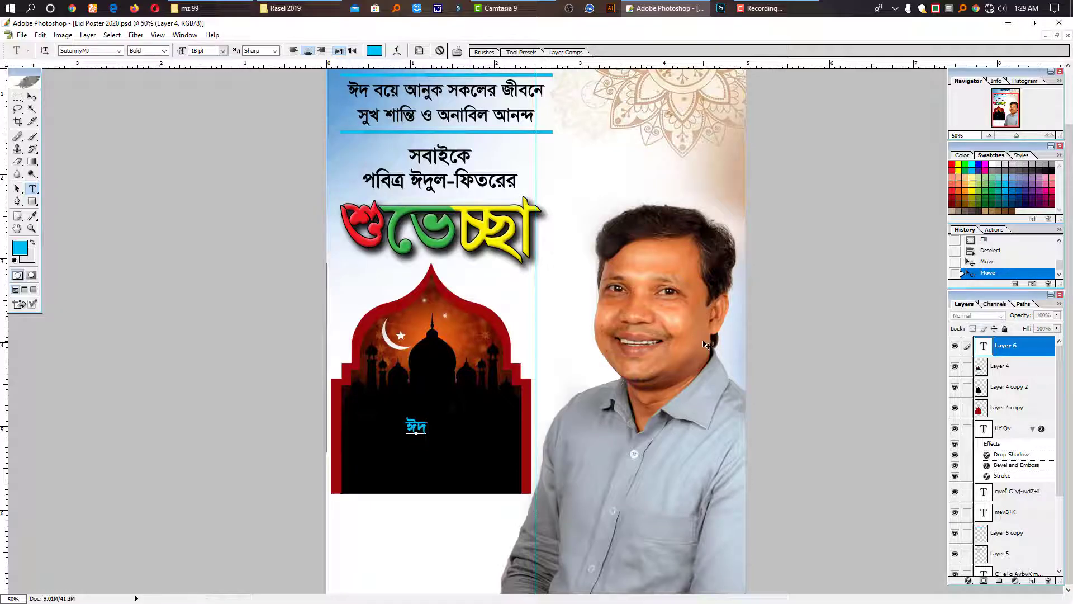
pyautogui.hotkey('shift', 'Left')
pyautogui.click(971, 184)
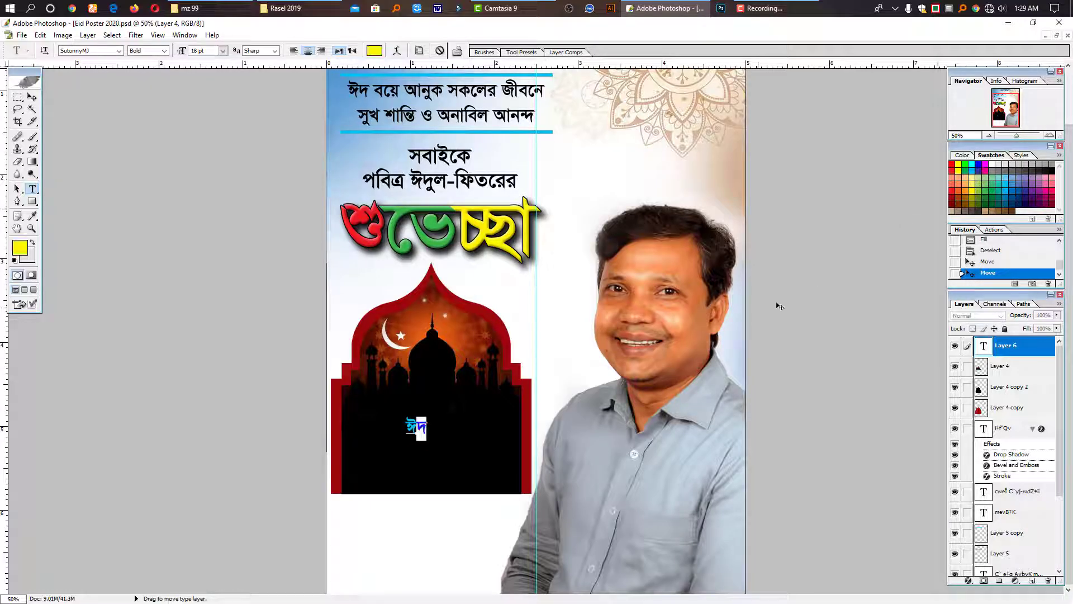
pyautogui.press('Left')
pyautogui.hotkey('shift', 'Left')
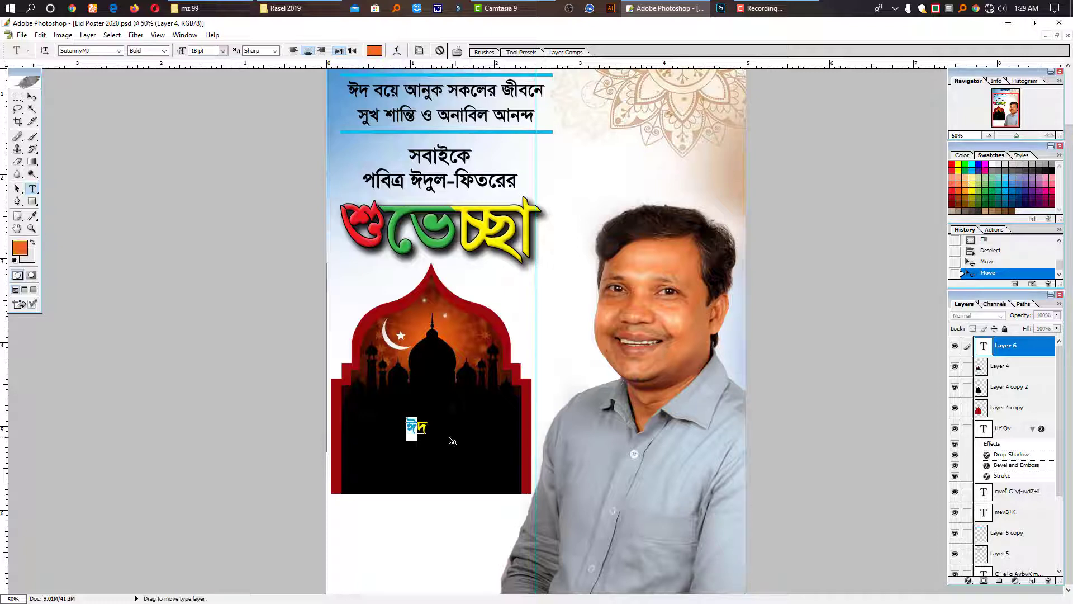
pyautogui.hotkey('ctrl', 'shift', '.')
pyautogui.hotkey('ctrl', 'shift', '.')
pyautogui.hotkey('ctrl', 'shift', '.')
pyautogui.hotkey('ctrl', 'shift', '.')
pyautogui.hotkey('ctrl', 'shift', '.')
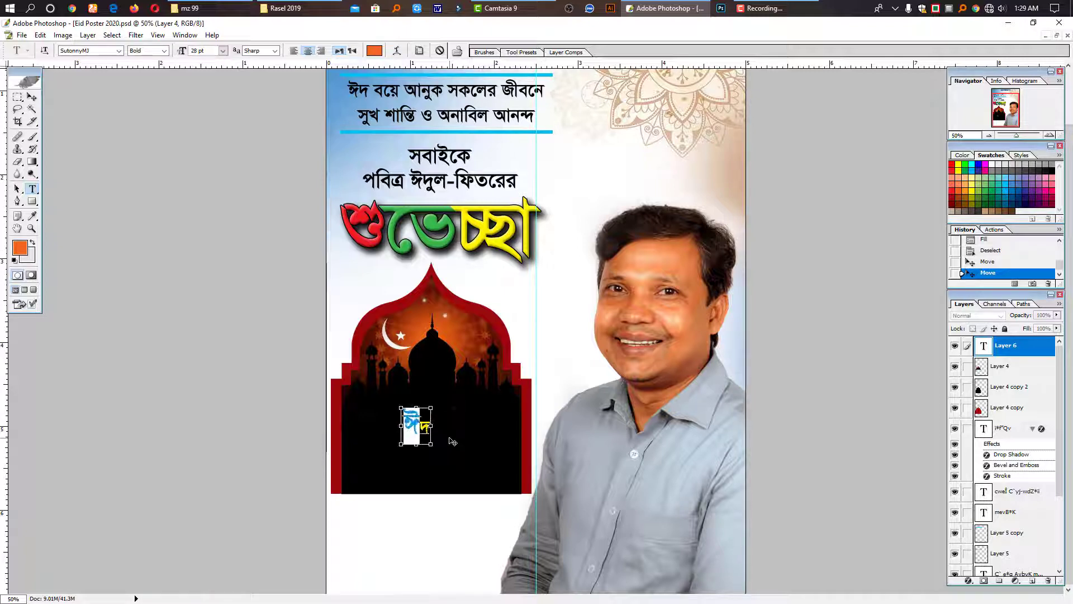
pyautogui.hotkey('ctrl', 'Return')
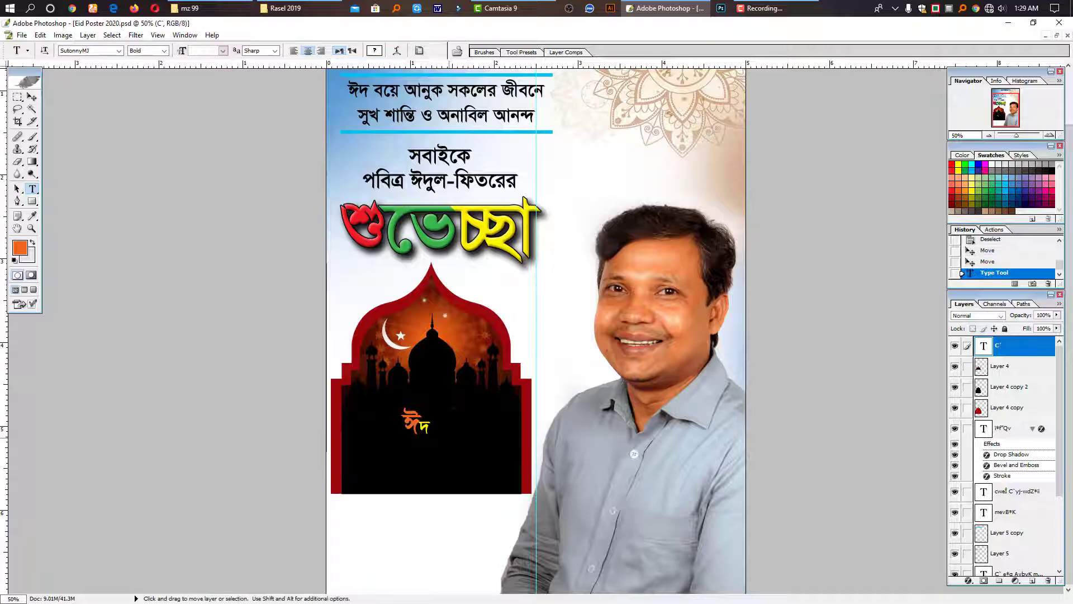
# Scale the ঈদ text up greatly and duplicate a copy below it.
pyautogui.hotkey('ctrl', 't')
pyautogui.moveTo(432, 412); pyautogui.dragTo(489, 420)
pyautogui.press('Return')
pyautogui.press('v')
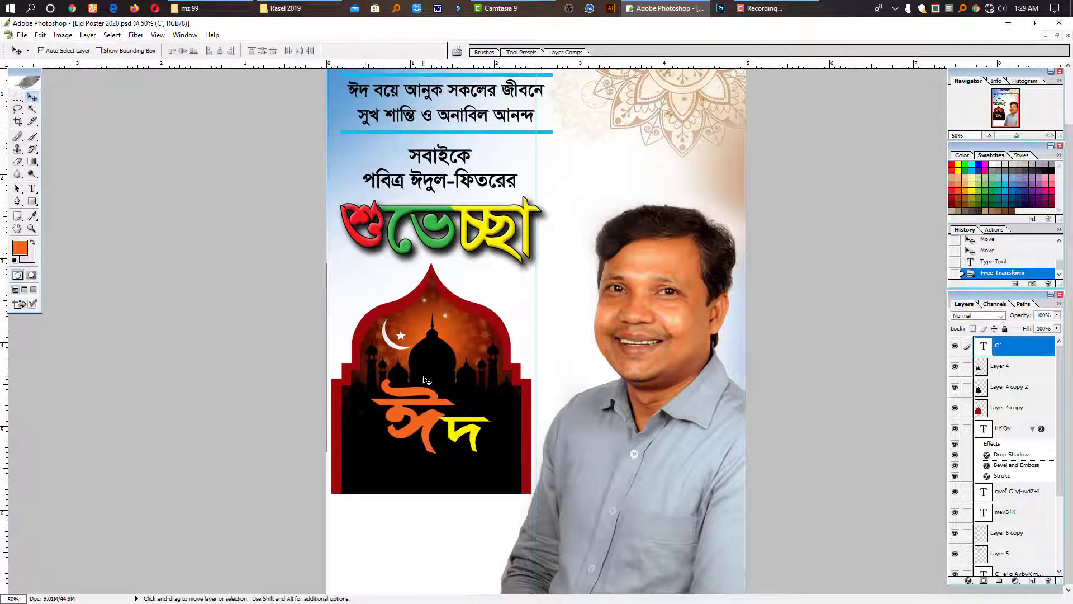
pyautogui.moveTo(426, 430); pyautogui.dragTo(427, 467)
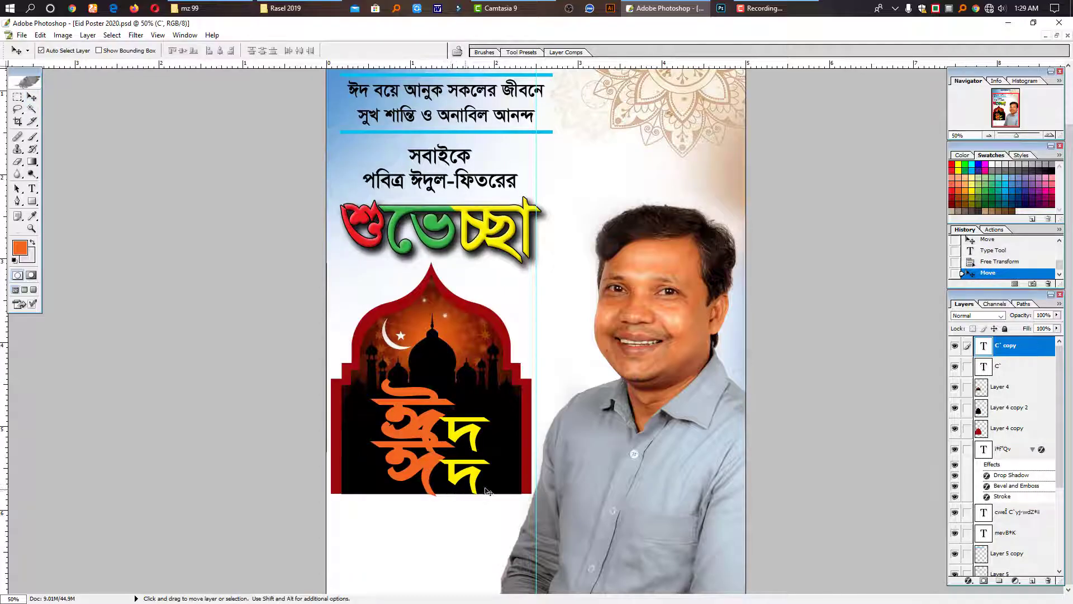
# Shrink the lower copy and replace its text with মোবারক.
pyautogui.hotkey('ctrl', 't')
pyautogui.moveTo(492, 499); pyautogui.dragTo(469, 481)
pyautogui.press('Return')
pyautogui.press('t')
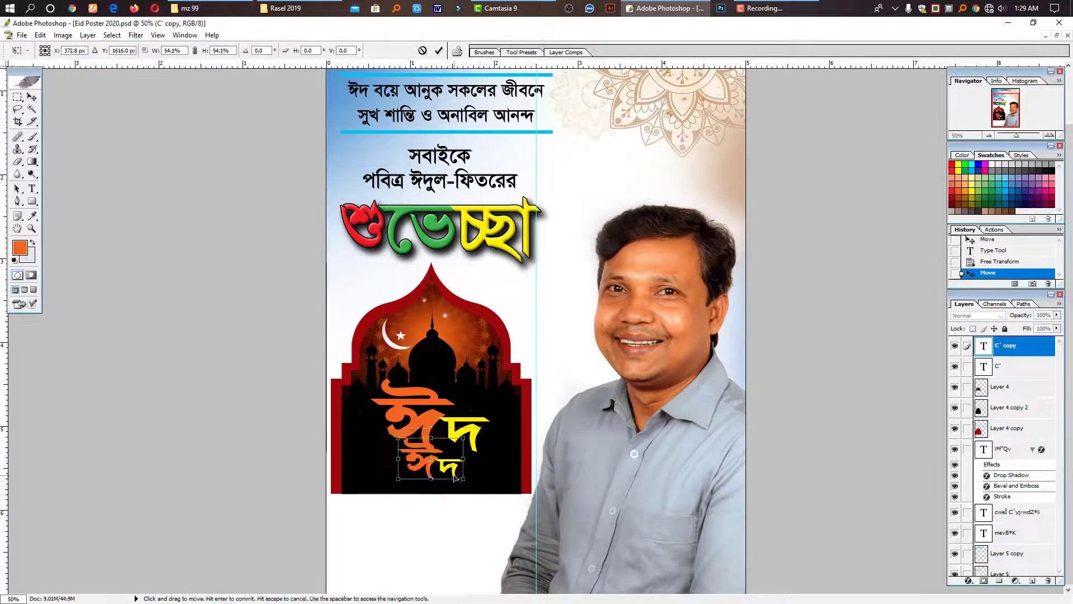
pyautogui.click(339, 452)
pyautogui.hotkey('ctrl', 'a')
pyautogui.write('মোবারক')
pyautogui.hotkey('ctrl', 'Return')
# Shrink মোবারক to about 89% and colour it cyan.
pyautogui.hotkey('ctrl', 't')
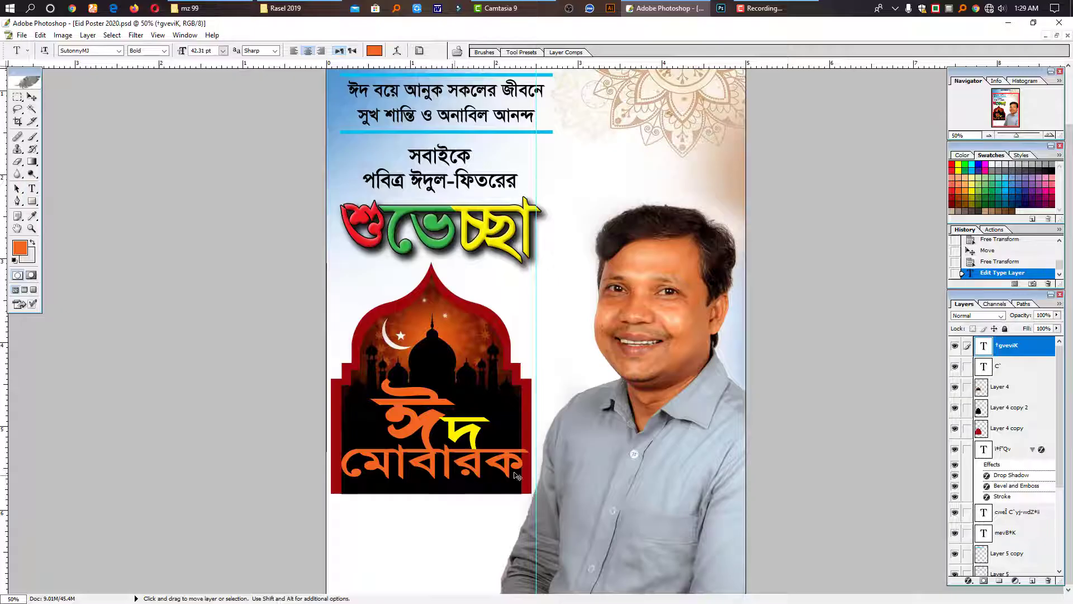
pyautogui.moveTo(530, 445); pyautogui.dragTo(502, 466)
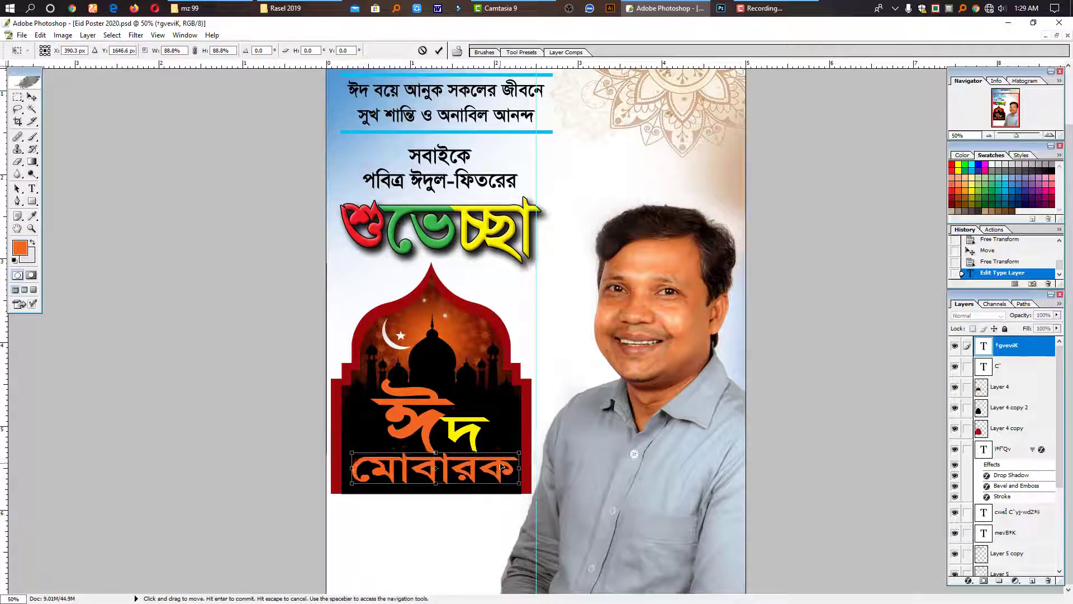
pyautogui.press('Return')
pyautogui.doubleClick(984, 345)
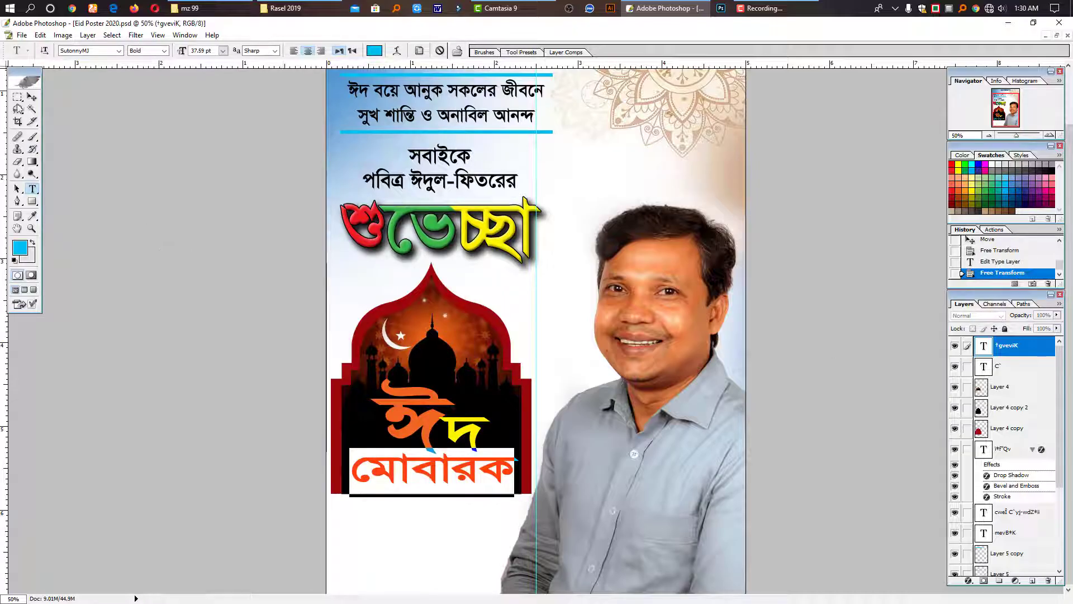
pyautogui.click(32, 97)
pyautogui.click(424, 425)
pyautogui.hotkey('ctrl', '-')
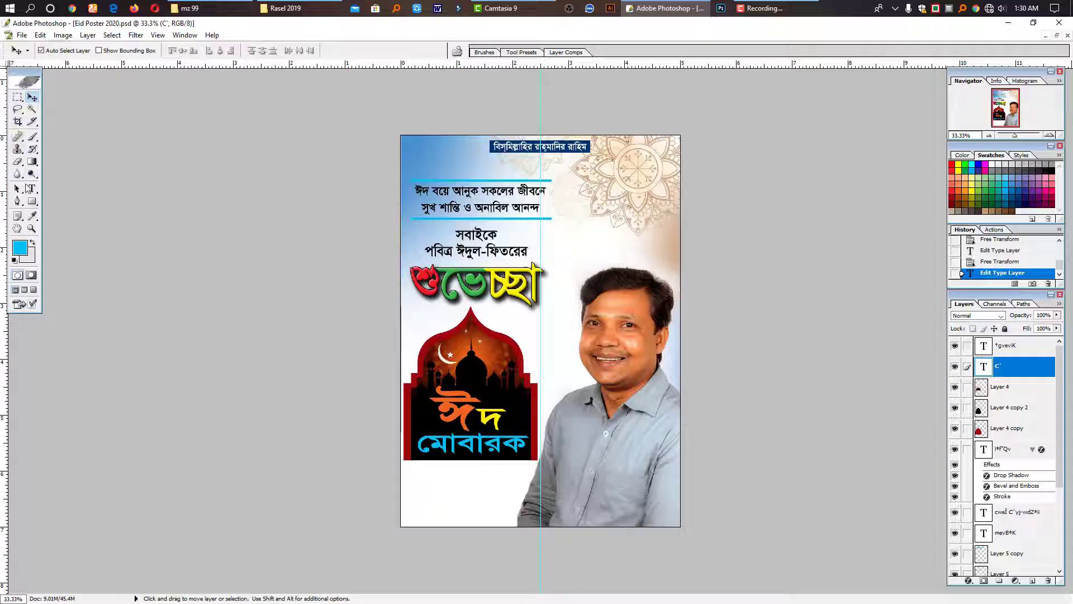
# On a new layer above মোবারক, draw a closed band path with a curved right edge.
pyautogui.click(18, 202)
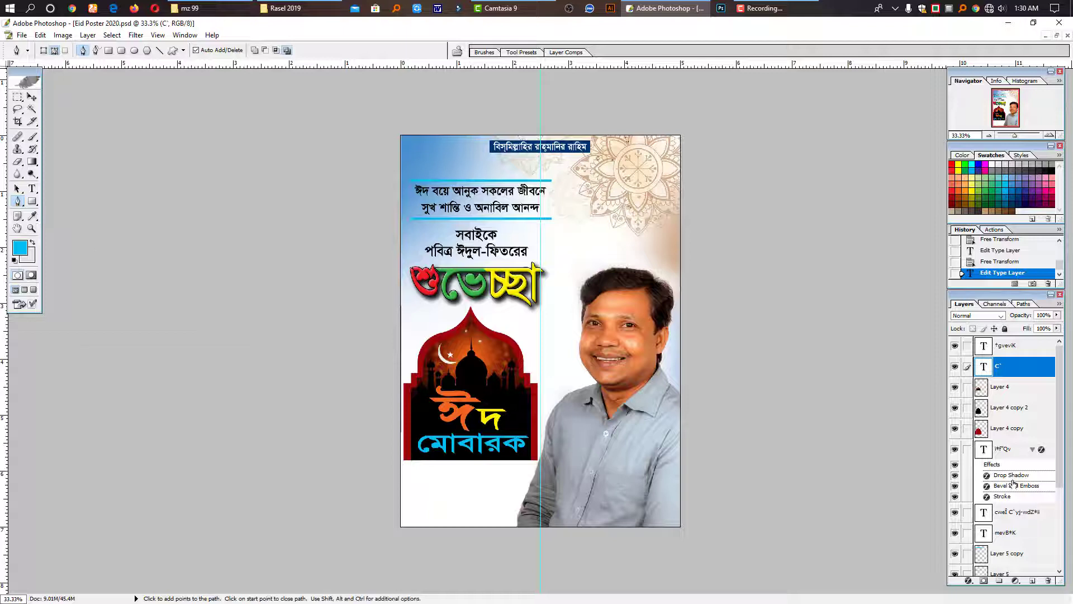
pyautogui.click(1027, 346)
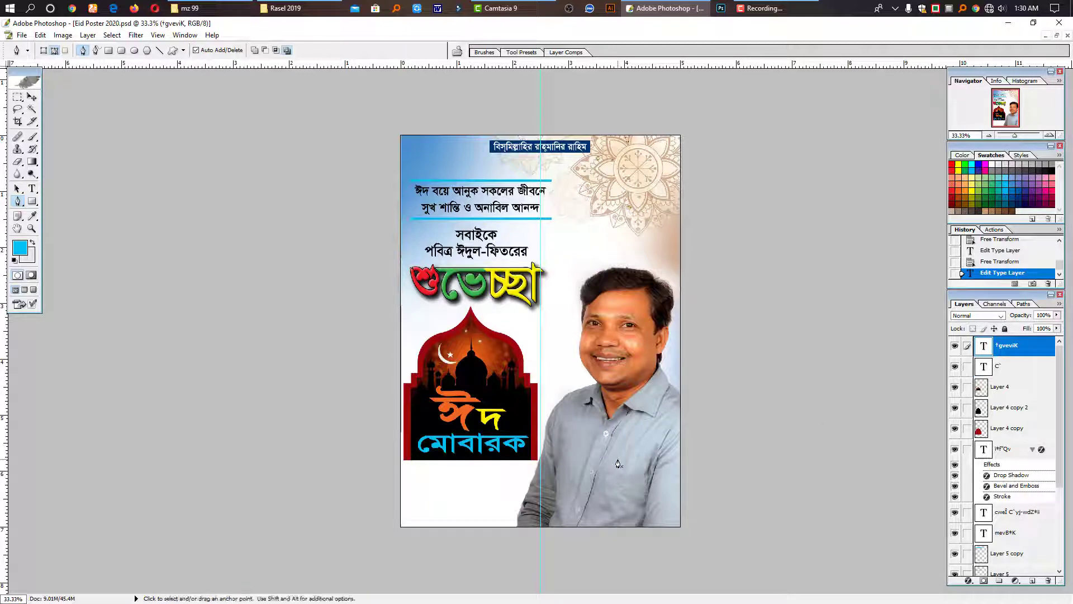
pyautogui.hotkey('ctrl', 'shift', 'alt', 'n')
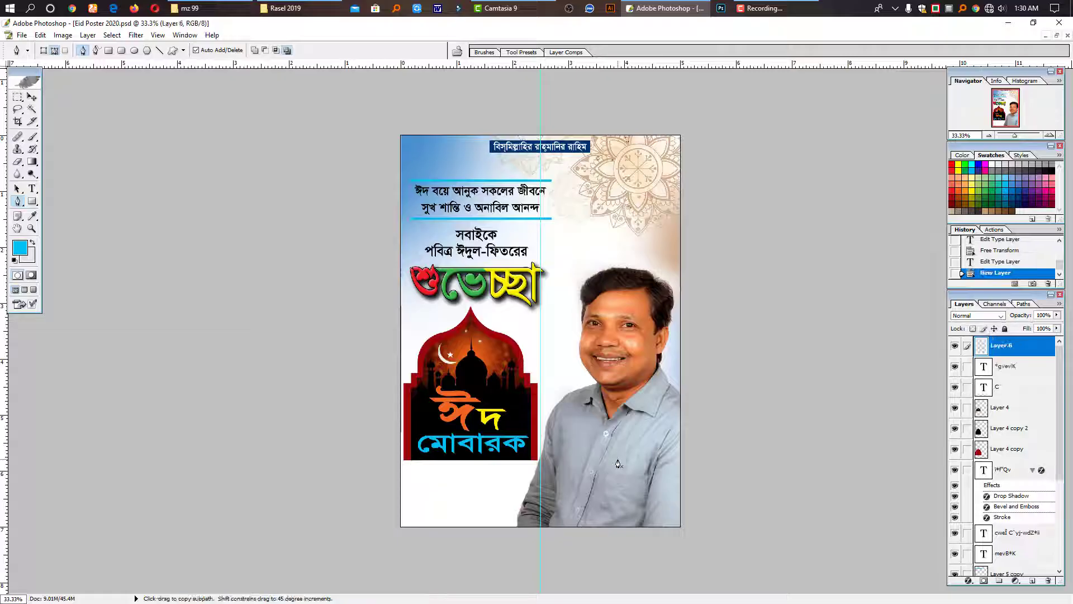
pyautogui.click(392, 462)
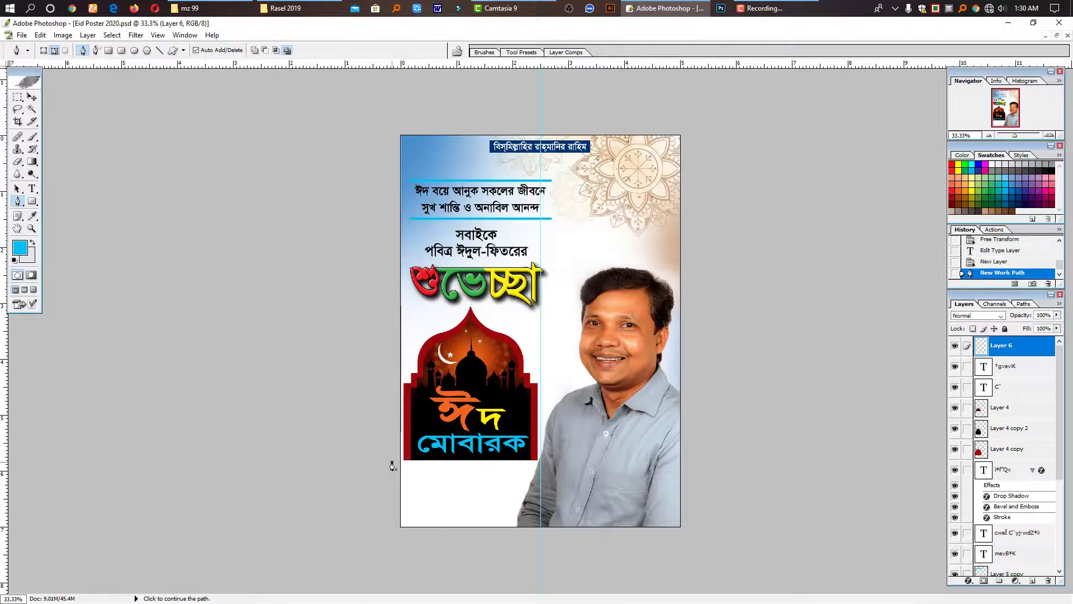
pyautogui.keyDown('shift'); pyautogui.click(547, 464); pyautogui.keyUp('shift')
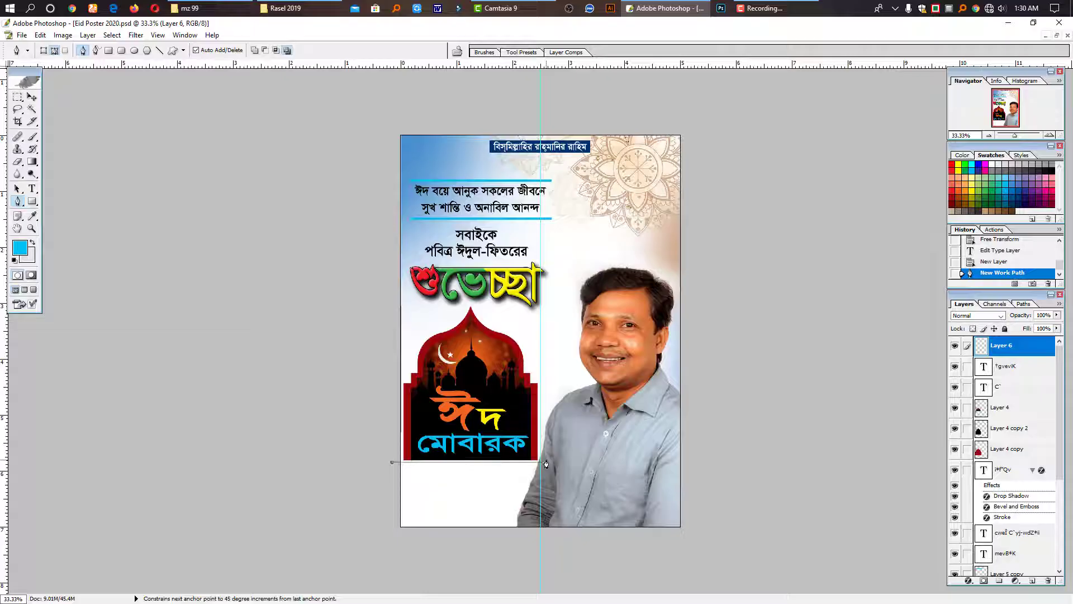
pyautogui.moveTo(606, 533)
pyautogui.mouseDown()
pyautogui.moveTo(615, 575)
pyautogui.moveTo(596, 535)
pyautogui.mouseUp()
pyautogui.hotkey('ctrl', '-')
pyautogui.click(590, 481)
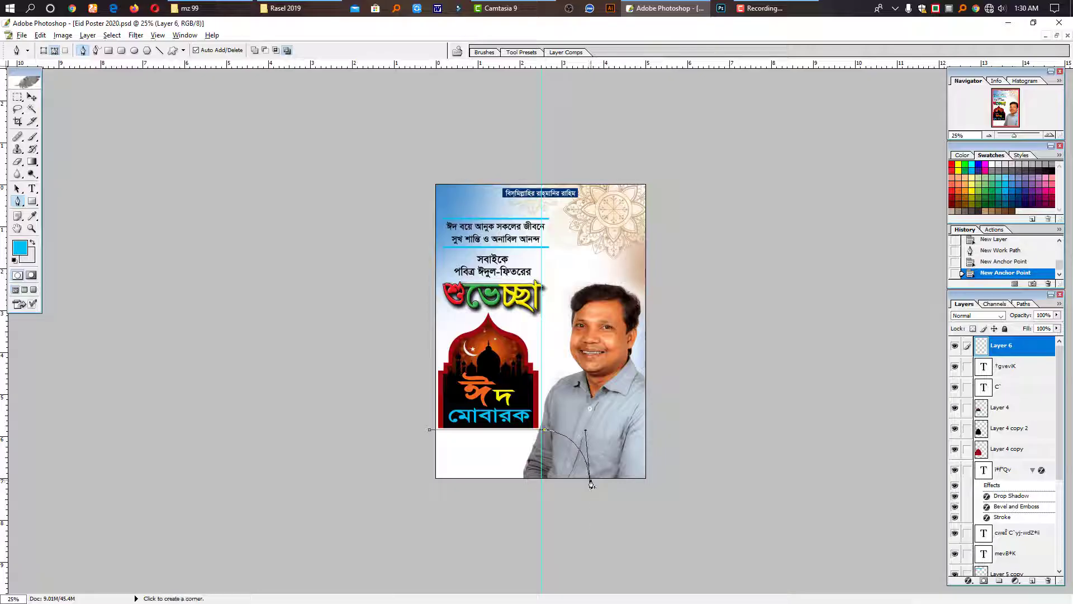
pyautogui.keyDown('shift'); pyautogui.click(427, 481); pyautogui.keyUp('shift')
pyautogui.click(430, 429)
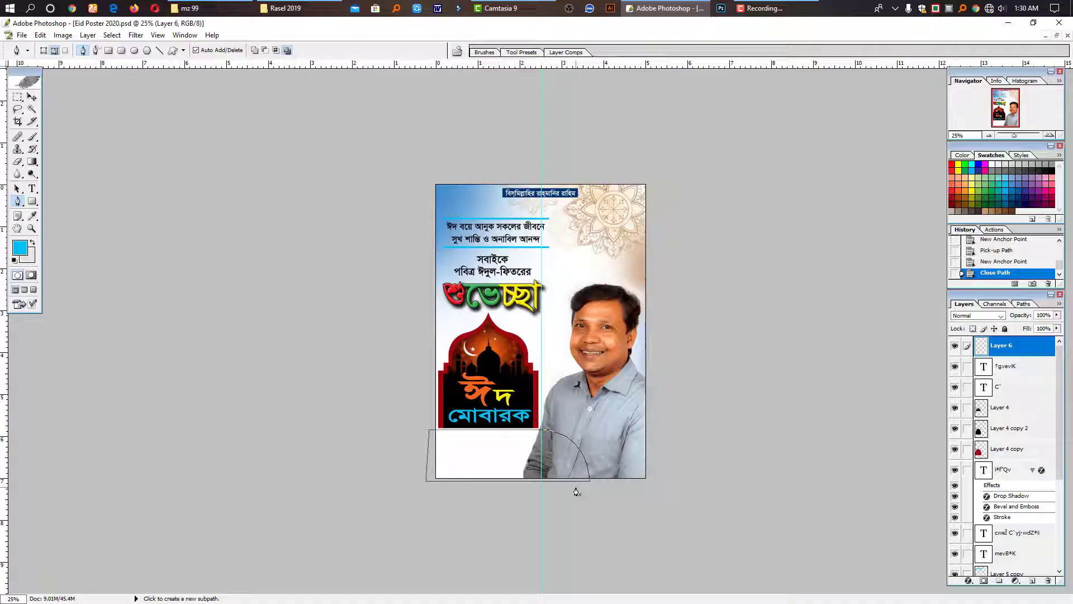
# Convert the band path to a selection and fill it dark blue.
pyautogui.hotkey('ctrl', 'Return')
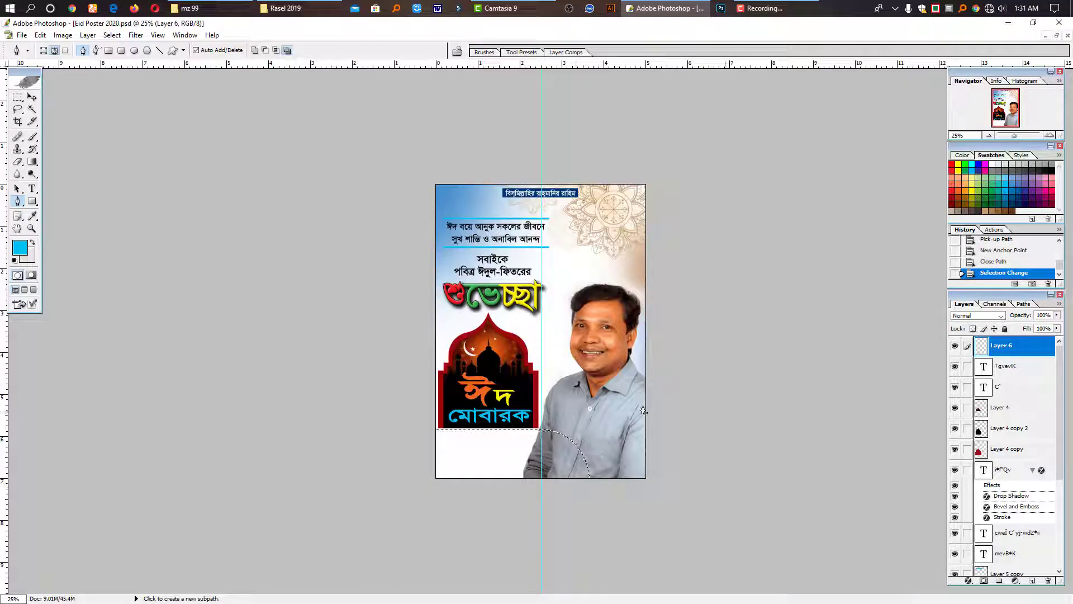
pyautogui.click(1014, 187)
pyautogui.hotkey('alt', 'BackSpace')
pyautogui.hotkey('ctrl', 'd')
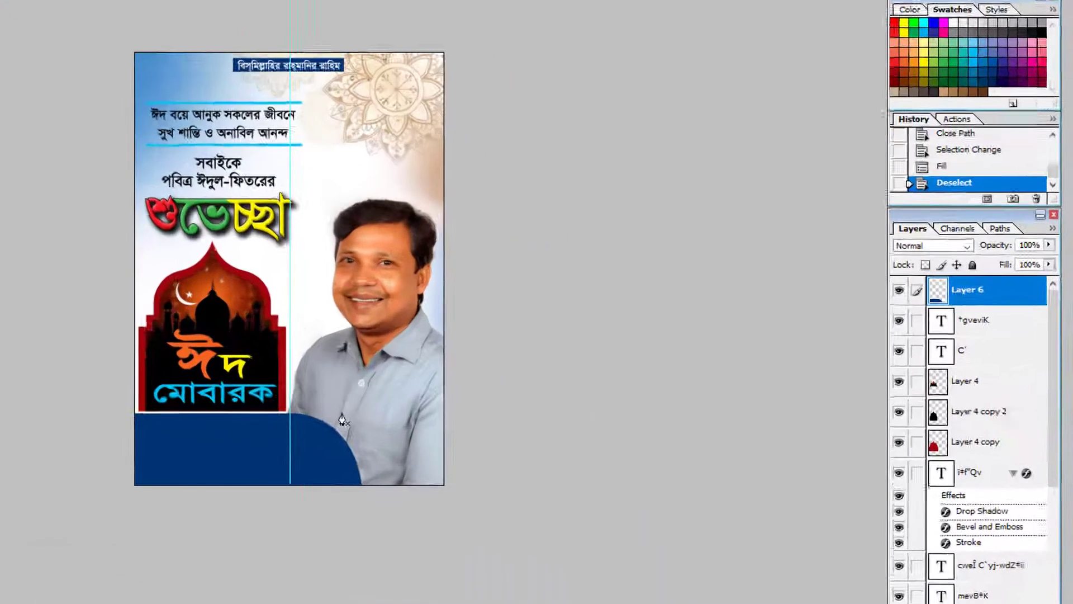
# Duplicate the blue band, shrink the copy toward the lower left, and fill its shape orange.
pyautogui.hotkey('ctrl', 't')
pyautogui.press('Return')
pyautogui.hotkey('ctrl', 'j')
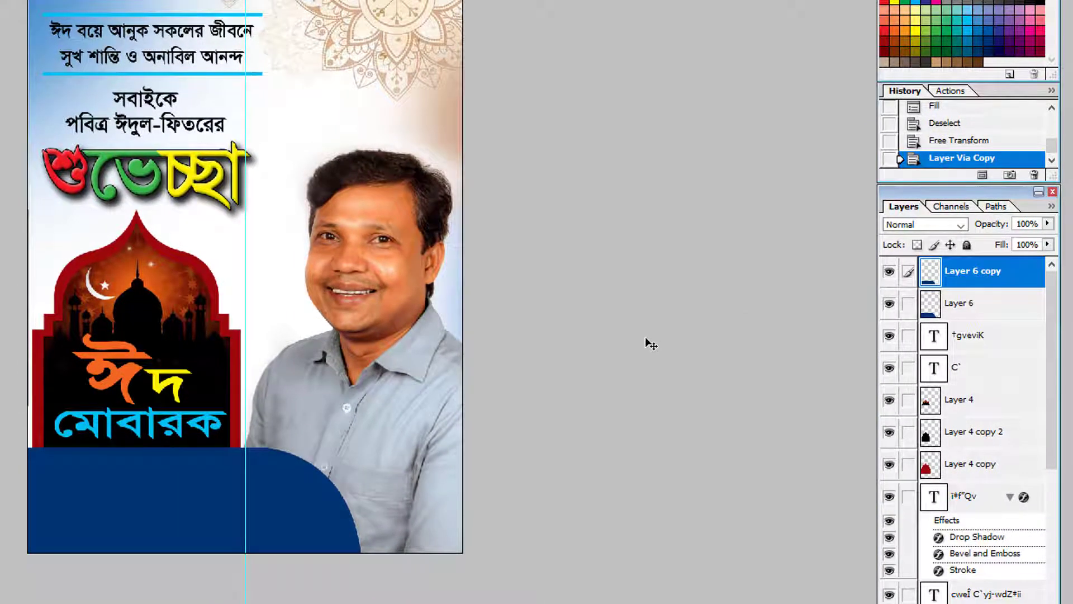
pyautogui.hotkey('ctrl', 't')
pyautogui.moveTo(362, 448); pyautogui.dragTo(351, 455)
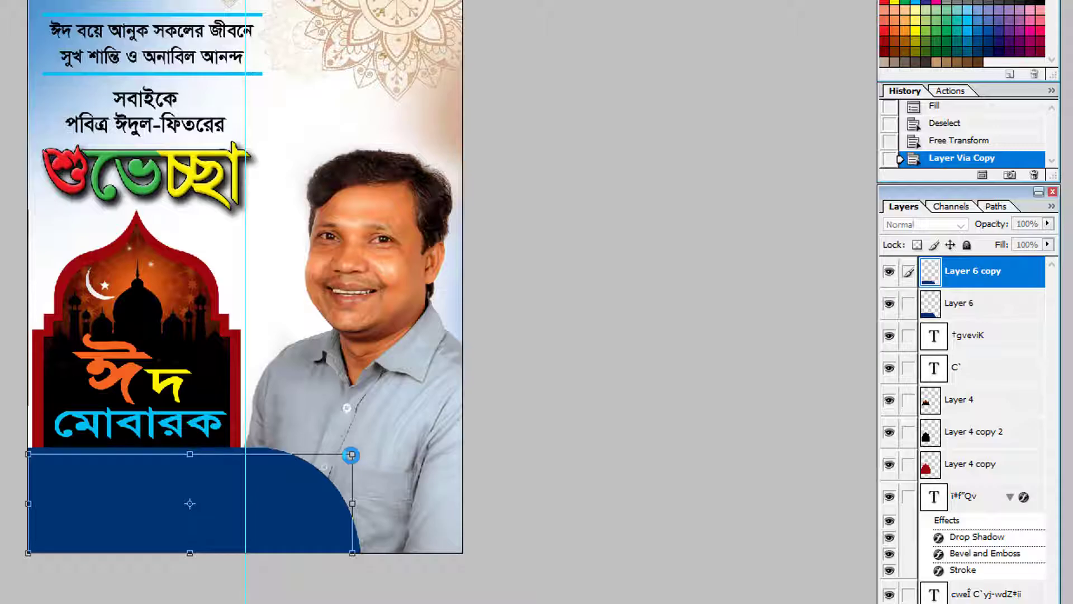
pyautogui.press('Return')
pyautogui.click(935, 316)
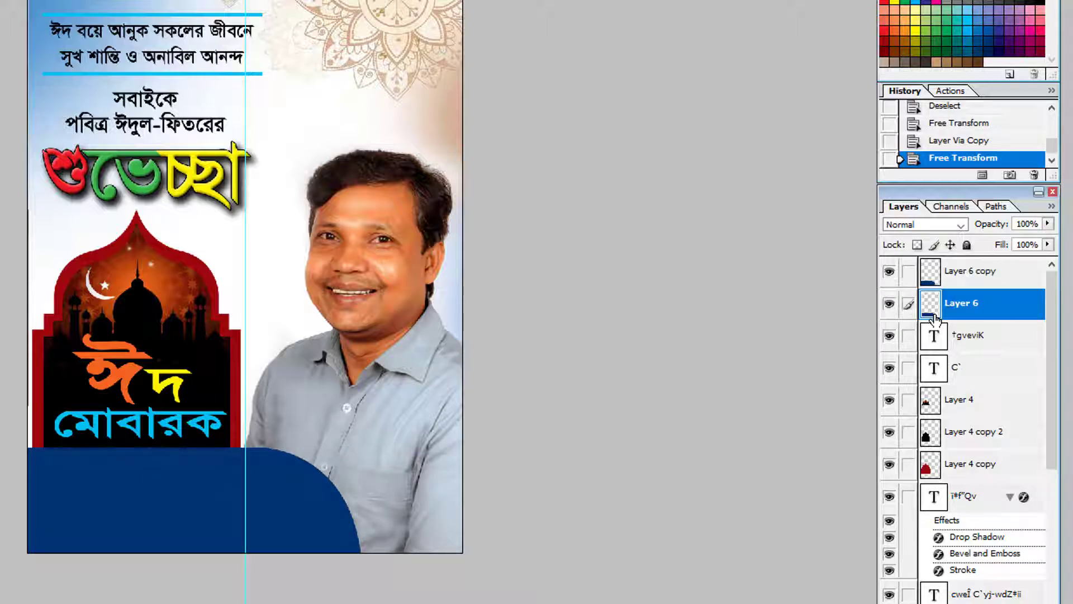
pyautogui.keyDown('ctrl'); pyautogui.click(934, 316); pyautogui.keyUp('ctrl')
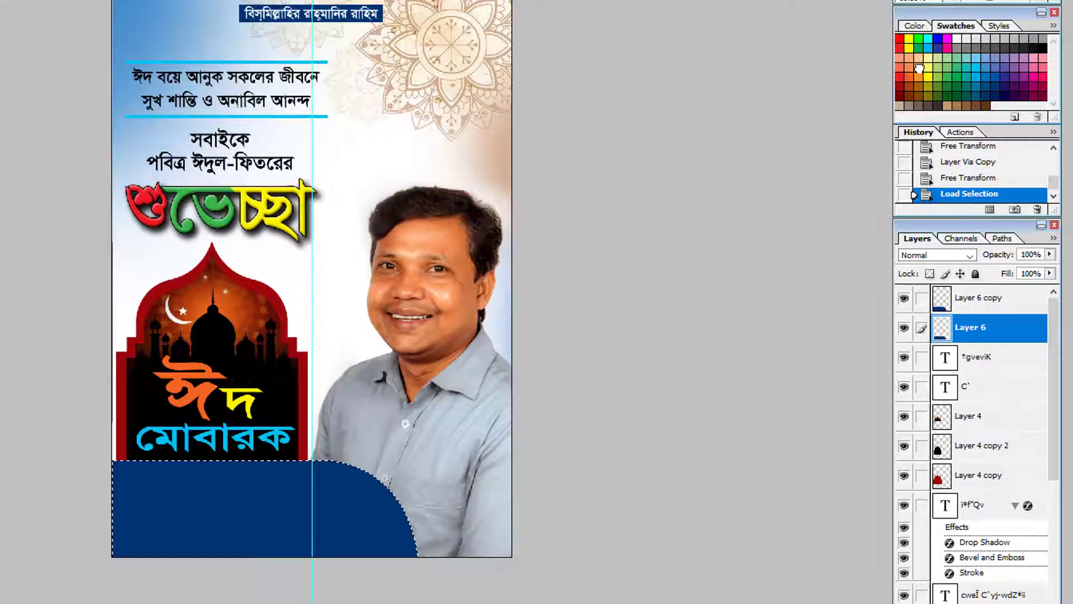
pyautogui.hotkey('alt', 'BackSpace')
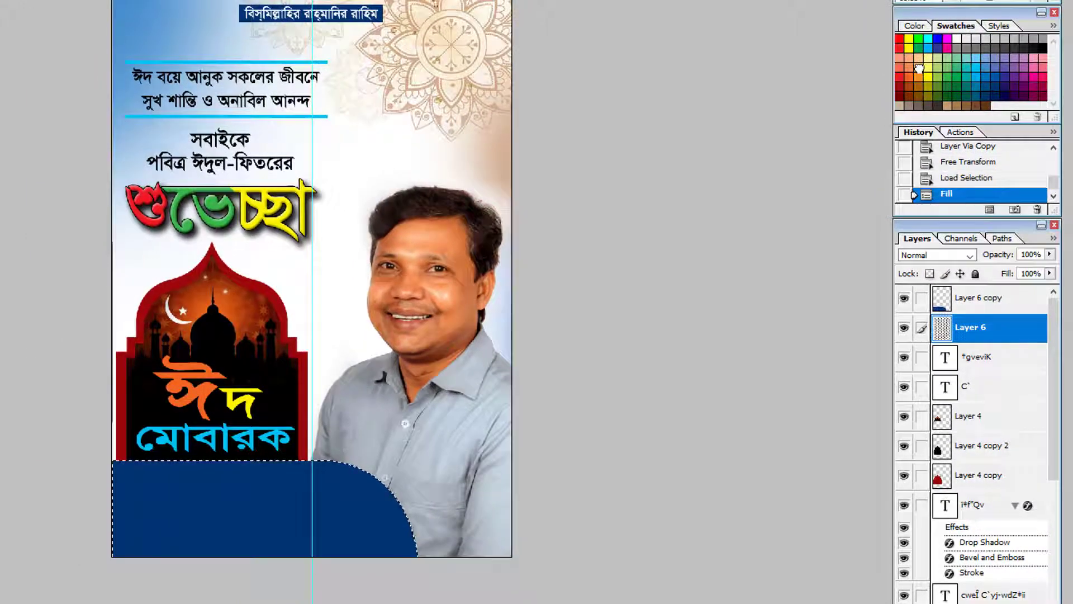
pyautogui.hotkey('ctrl', 'd')
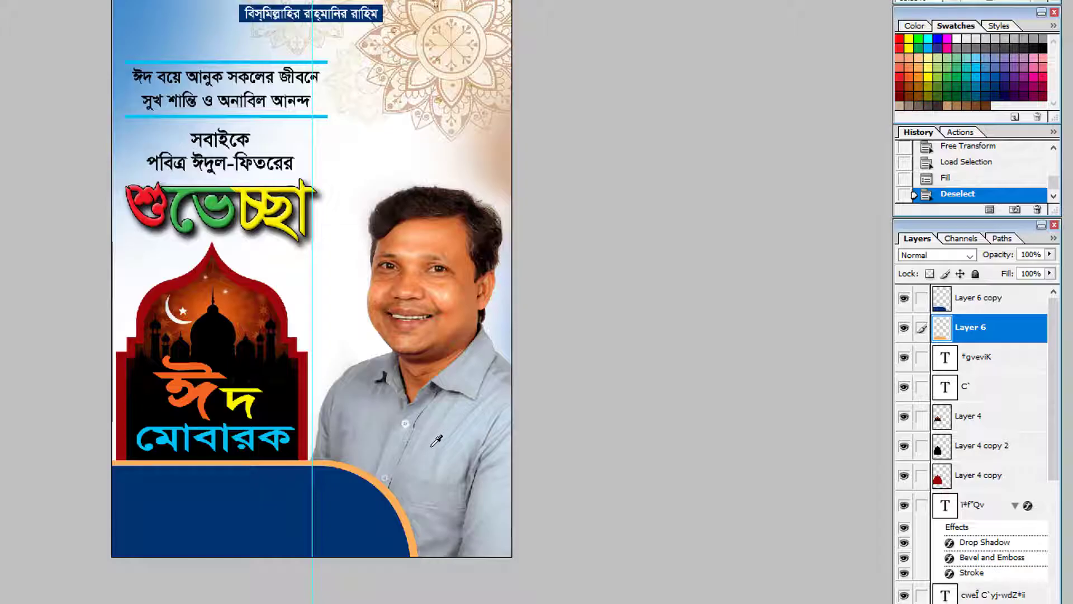
# Reselect the curved band shape and fill it light blue.
pyautogui.keyDown('ctrl'); pyautogui.click(941, 328); pyautogui.keyUp('ctrl')
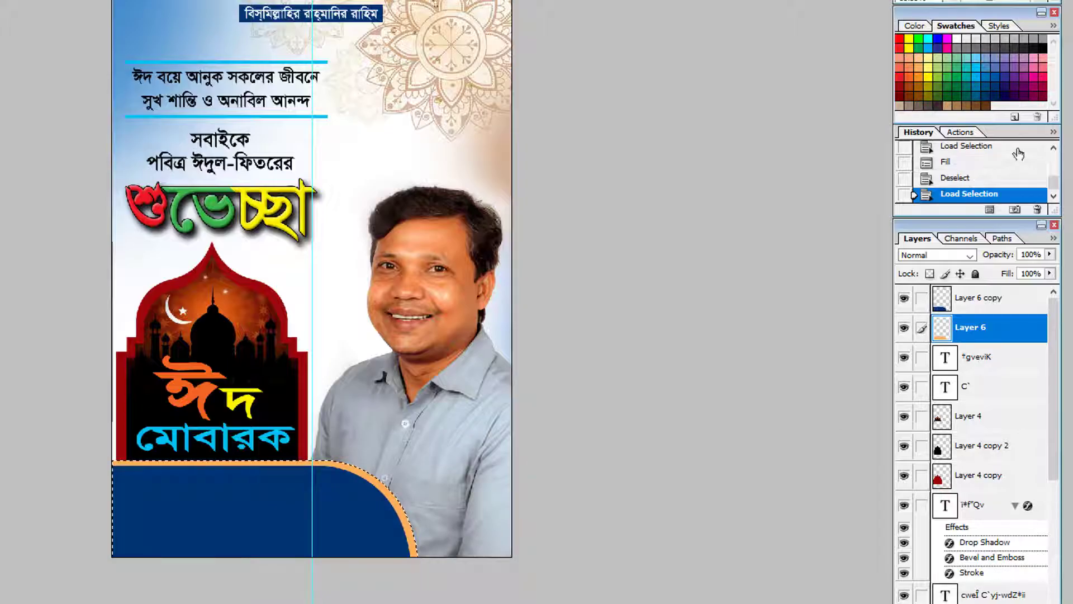
pyautogui.click(987, 69)
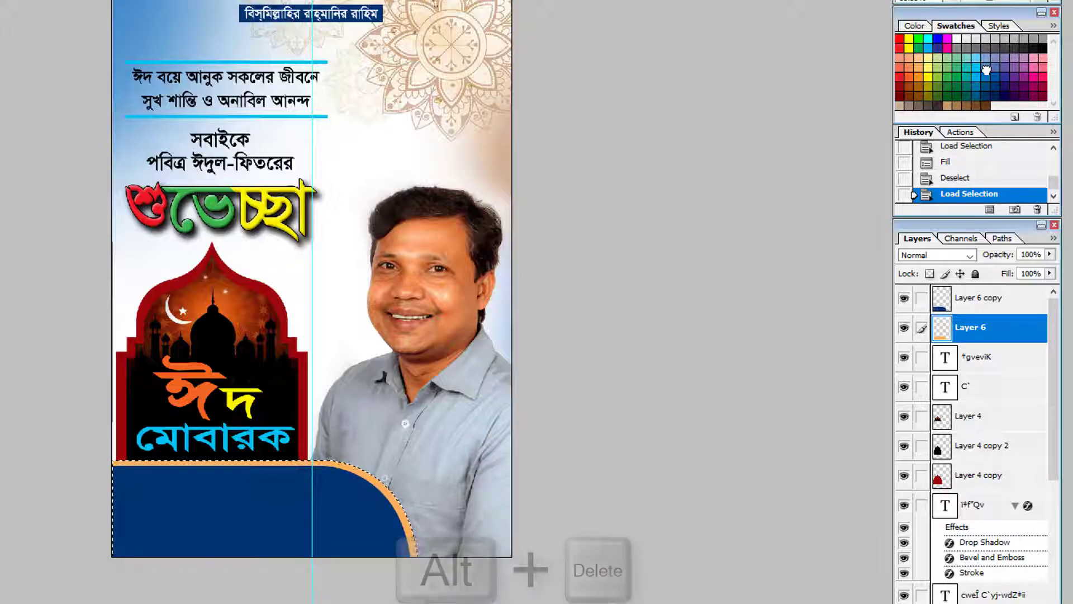
pyautogui.hotkey('alt', 'Delete')
pyautogui.hotkey('ctrl', 'd')
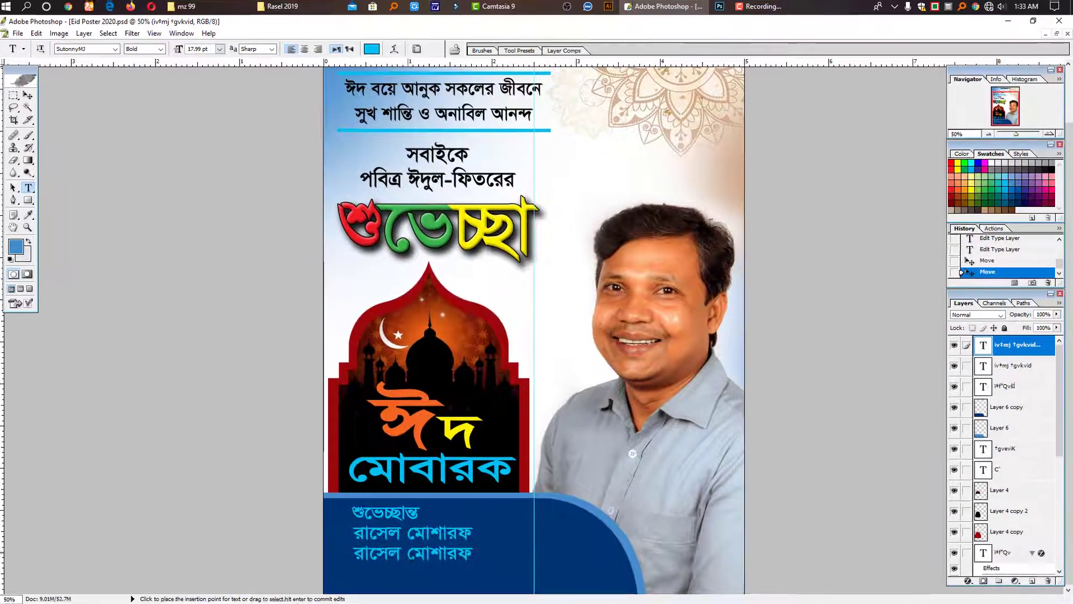
# Replace the duplicated third name line in the band with 'কোহিনুর গ্রাফিক্স'.
pyautogui.moveTo(354, 554); pyautogui.dragTo(503, 562)
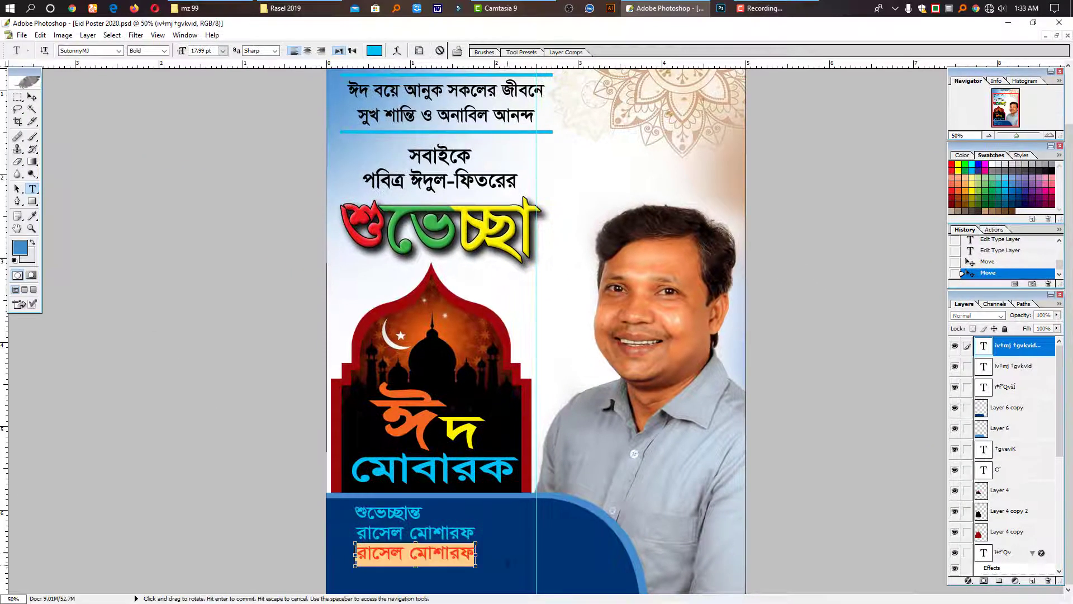
pyautogui.write('কোহিনু')
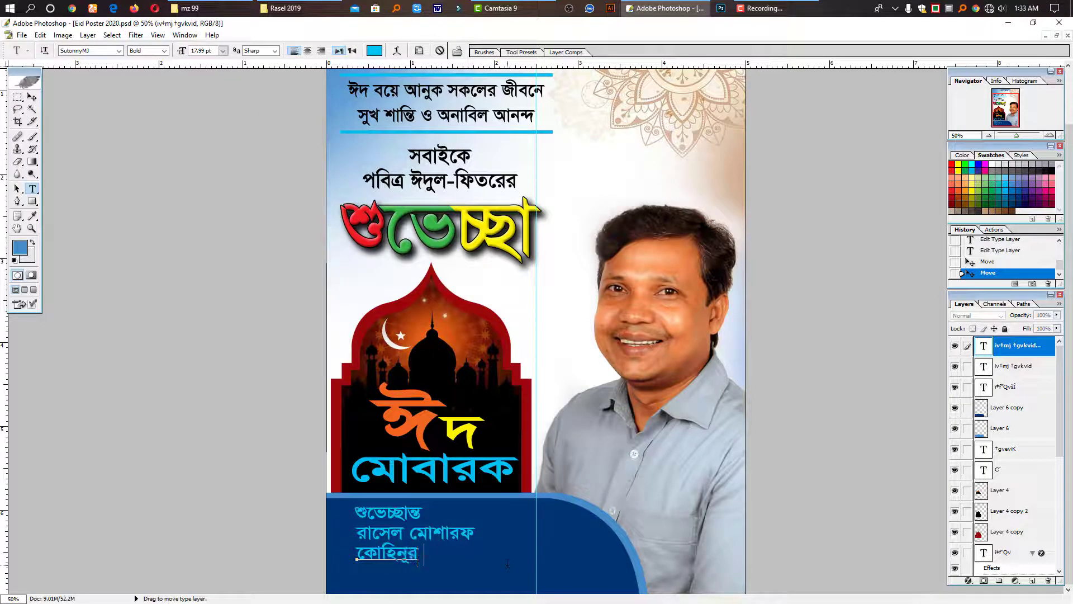
pyautogui.write('র গ্রাফিক্স')
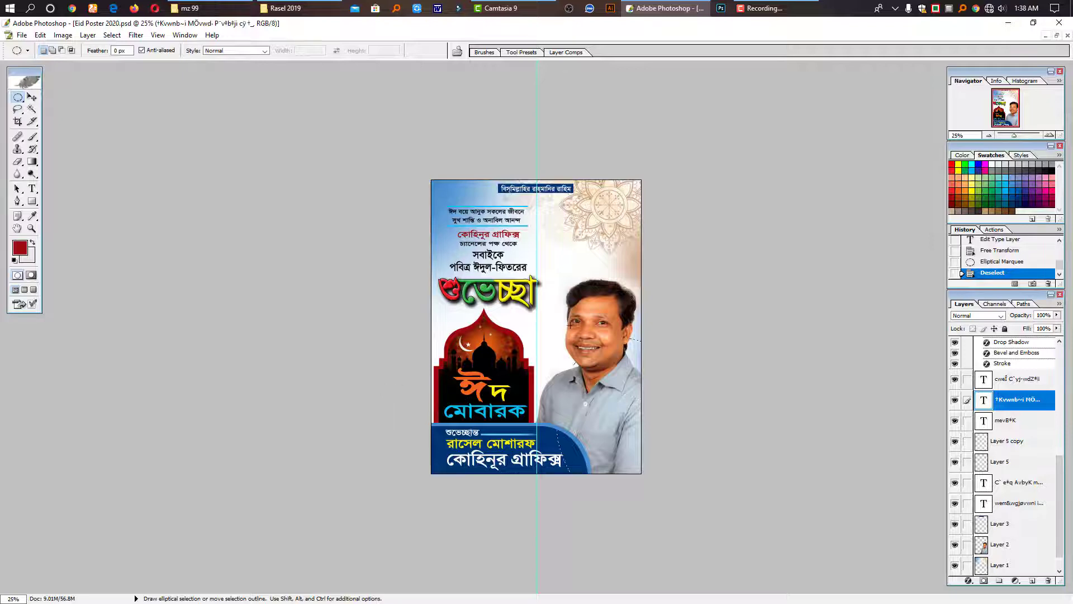
# Fill a 25 px feathered oval behind the portrait with light blue on a new layer above Layer 1.
pyautogui.moveTo(570, 324); pyautogui.dragTo(700, 364)
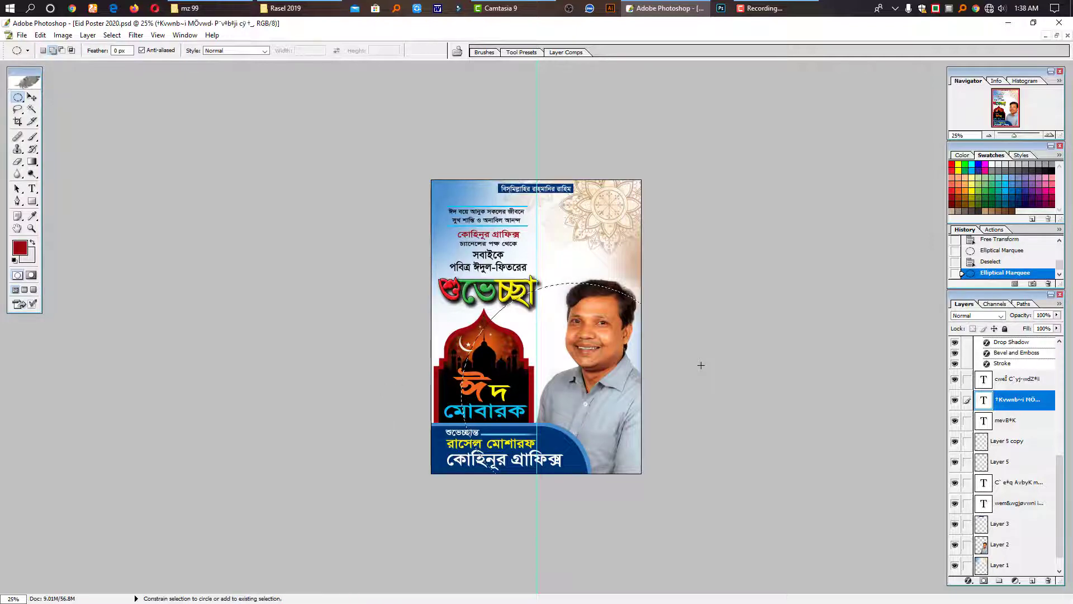
pyautogui.hotkey('shift', 'F6')
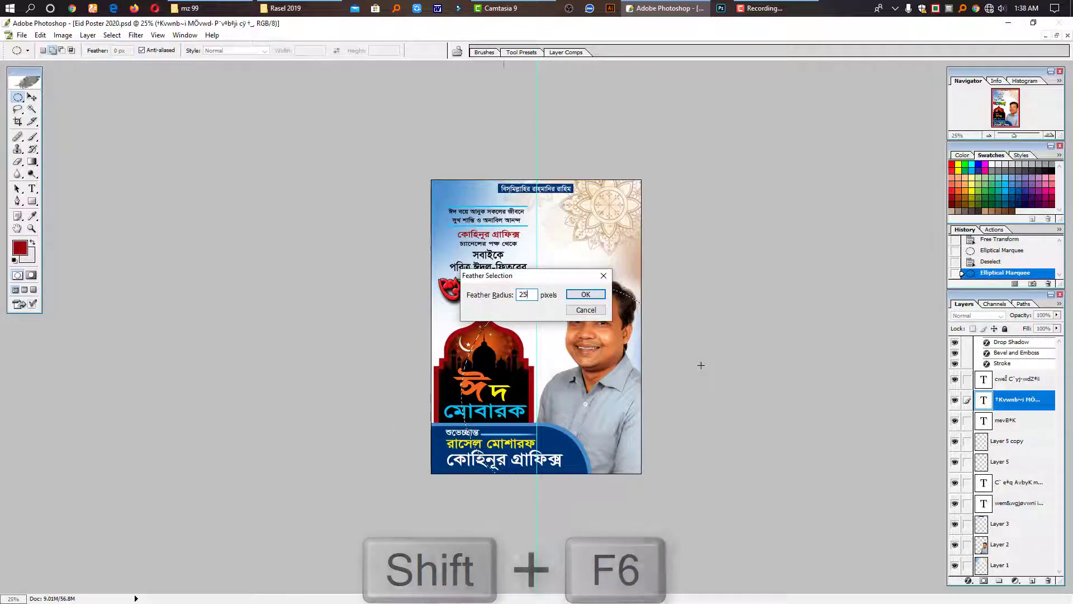
pyautogui.press('Return')
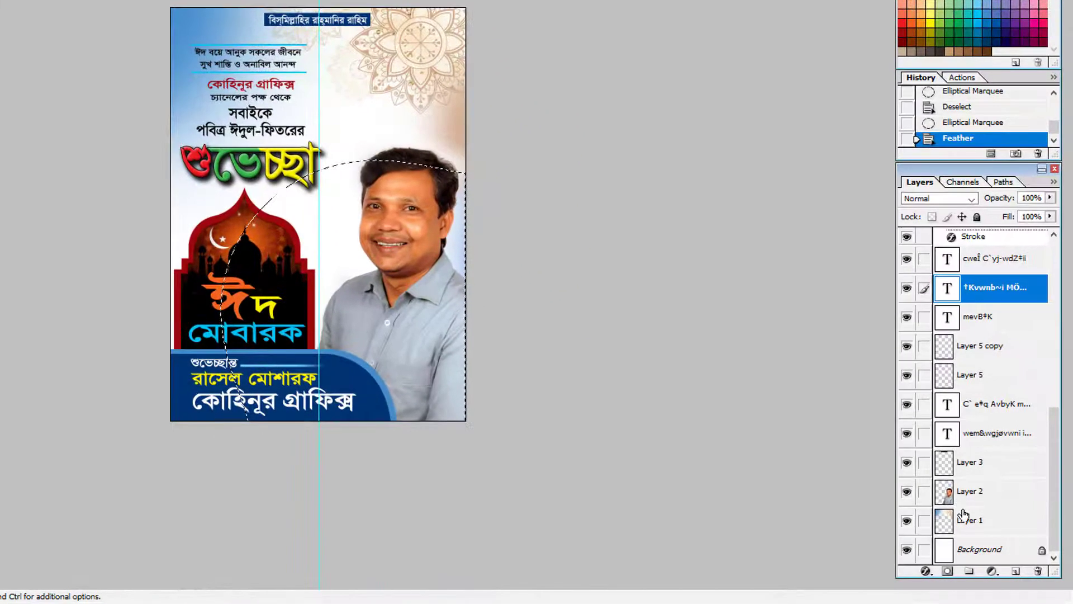
pyautogui.click(964, 519)
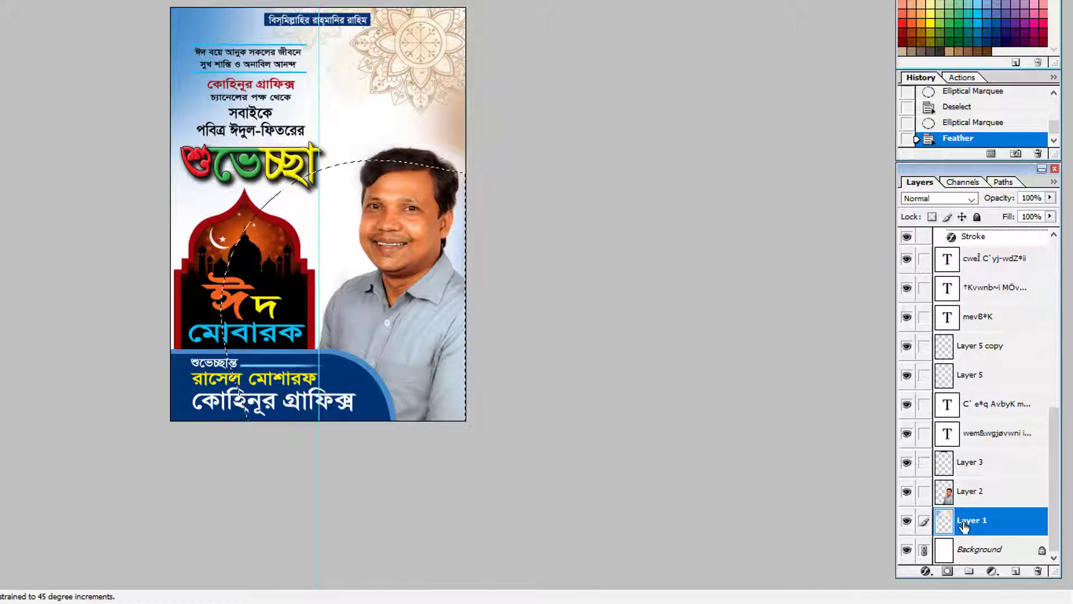
pyautogui.hotkey('ctrl', 'shift', 'n')
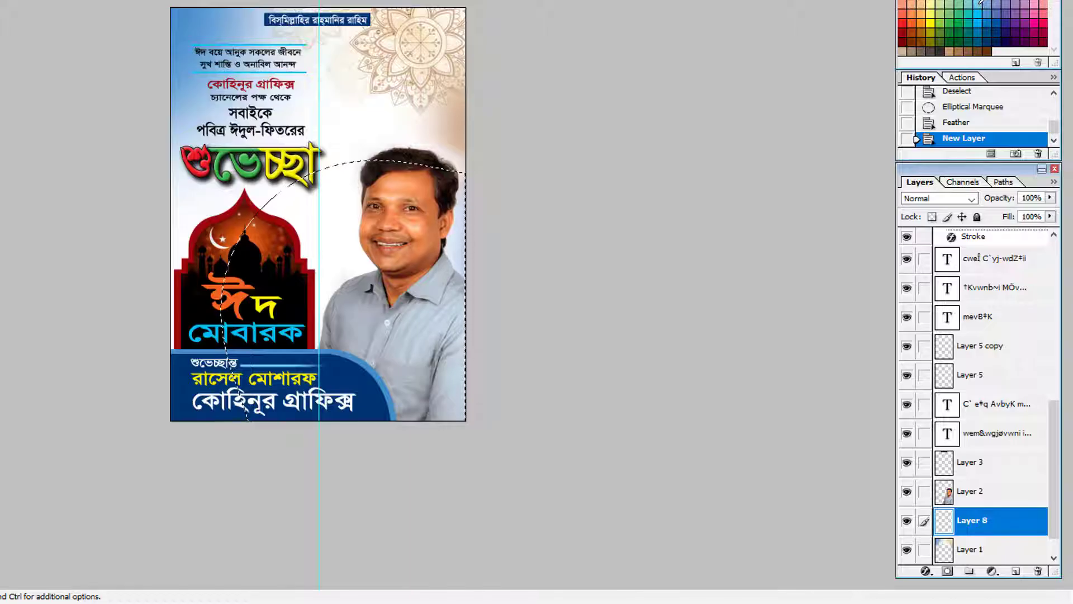
pyautogui.hotkey('alt', 'BackSpace')
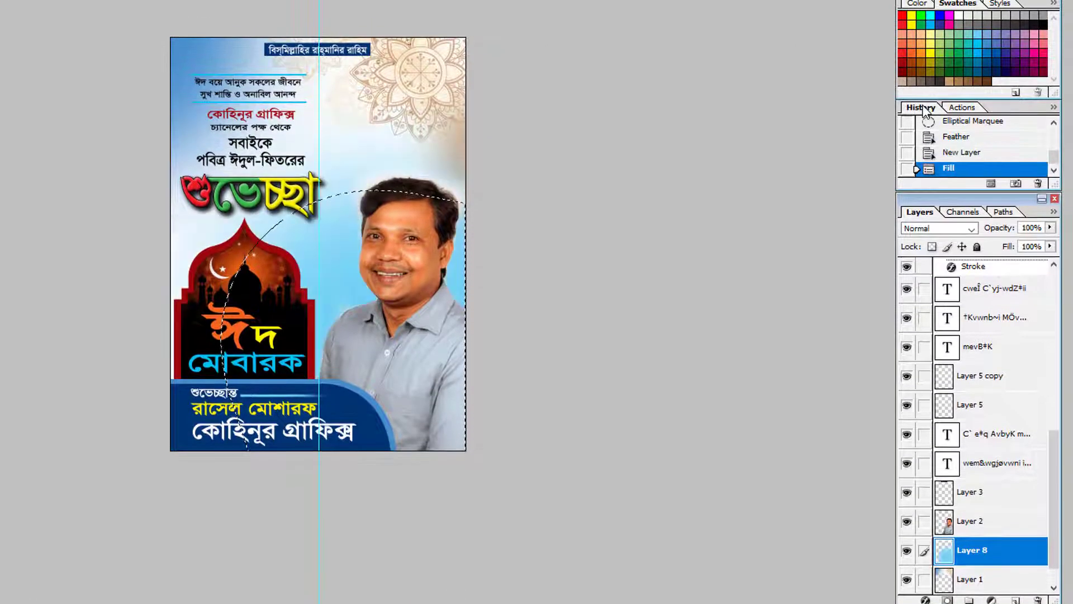
pyautogui.hotkey('ctrl', 'd')
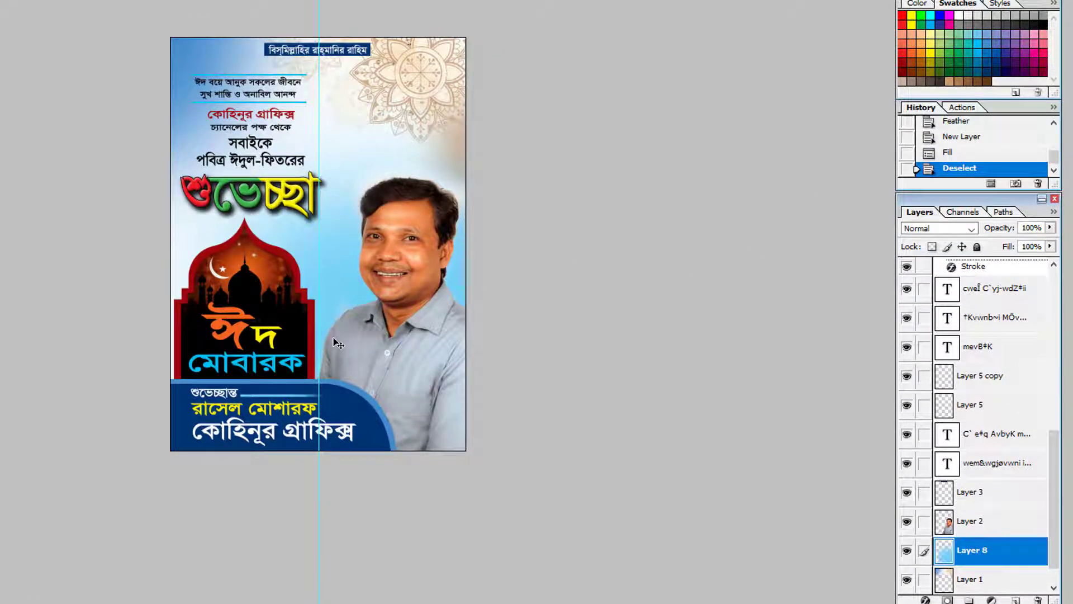
pyautogui.hotkey('ctrl', 't')
pyautogui.press('Return')
# Remove the vertical guide and paint a soft light-grey brush dab on the poster's left side.
pyautogui.moveTo(319, 251); pyautogui.dragTo(319, 23)
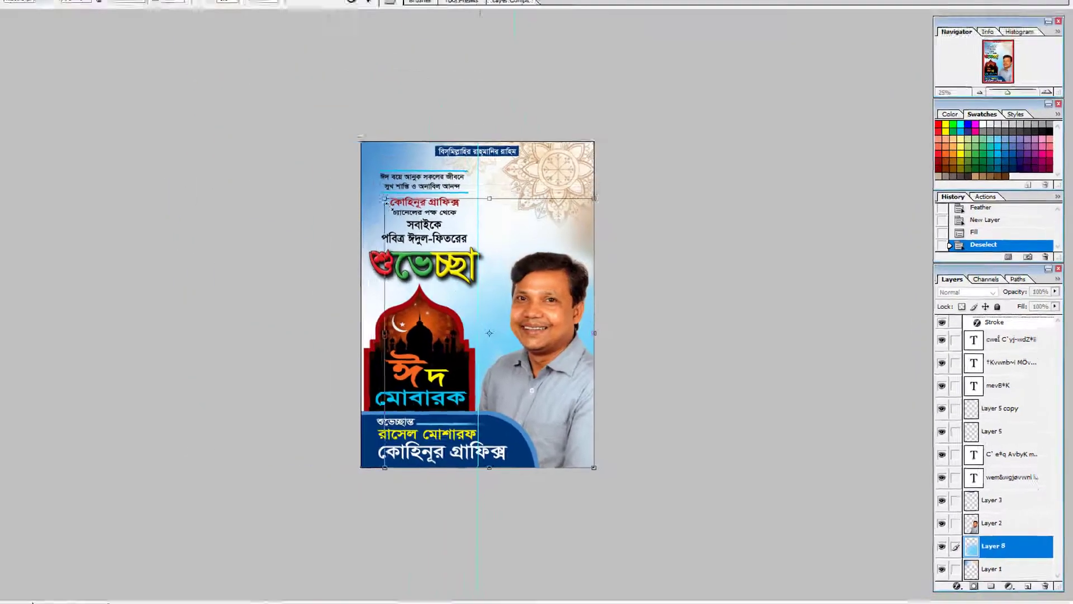
pyautogui.press('b')
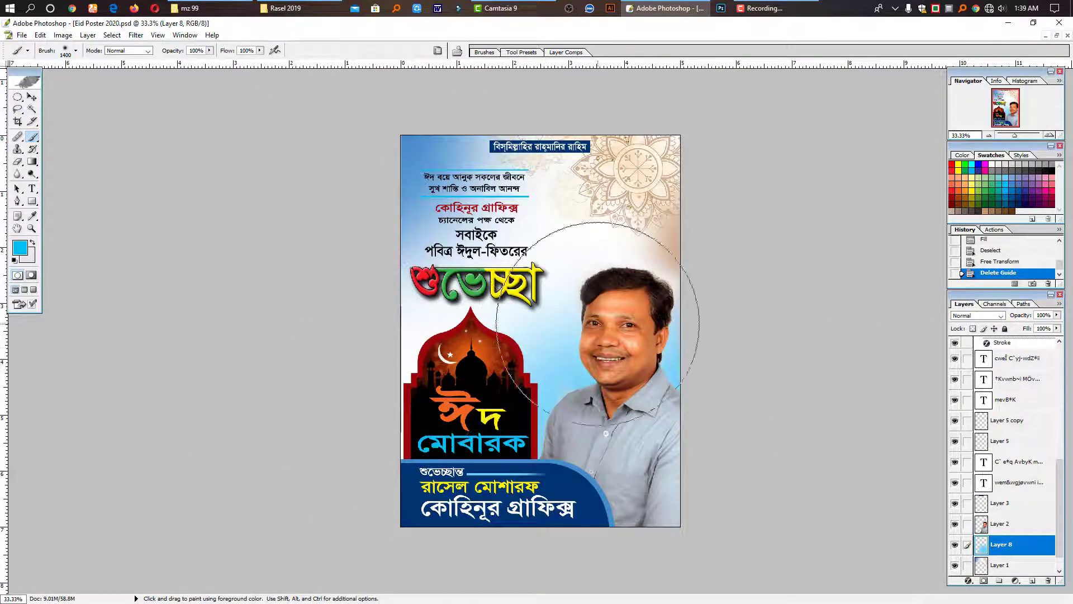
pyautogui.click(978, 185)
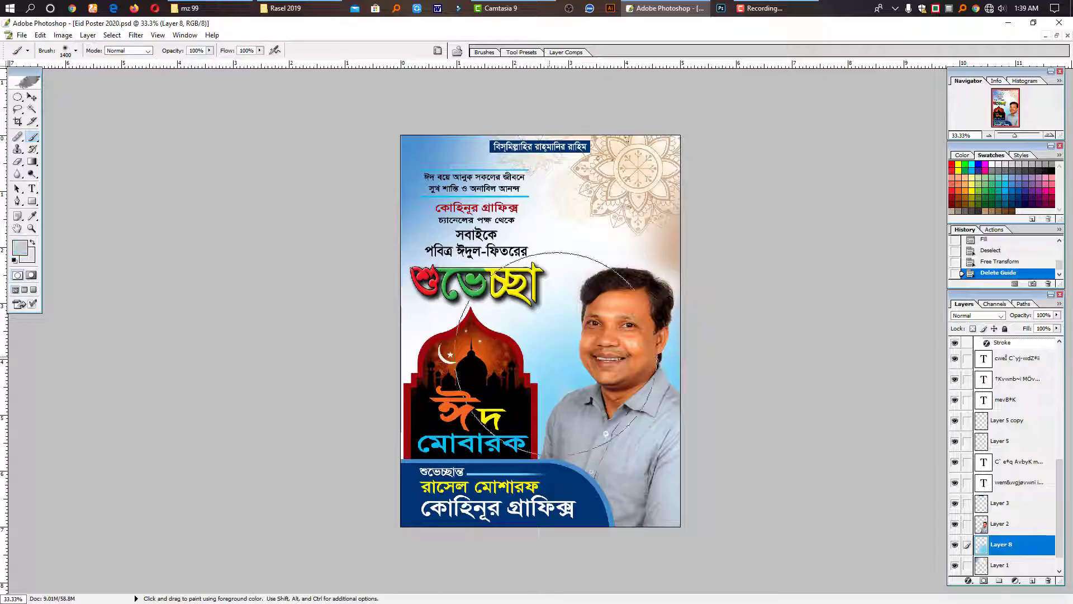
pyautogui.click(432, 331)
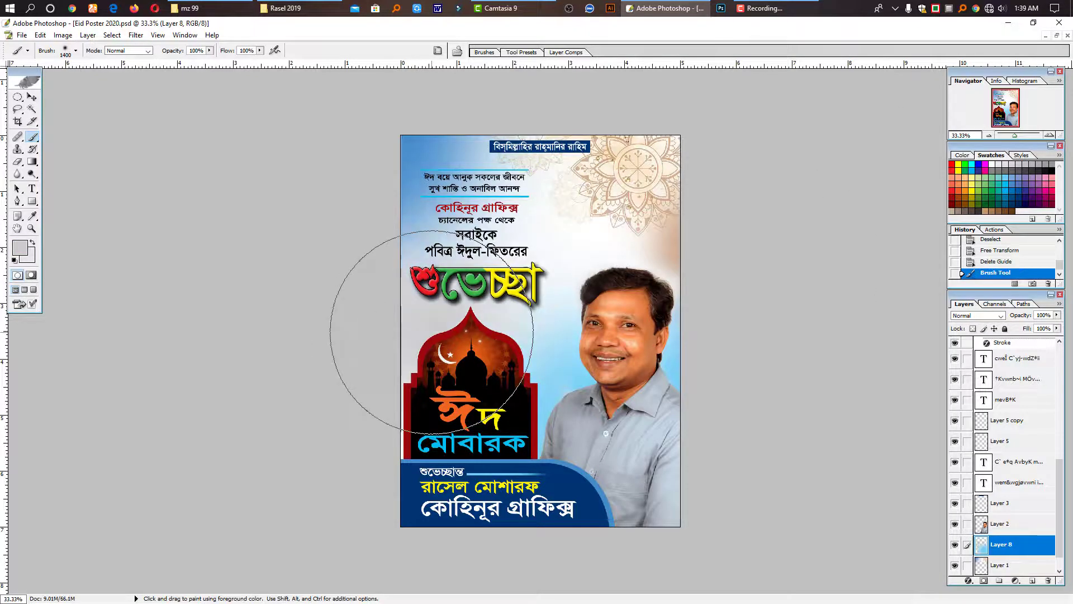
pyautogui.hotkey('ctrl', 'z')
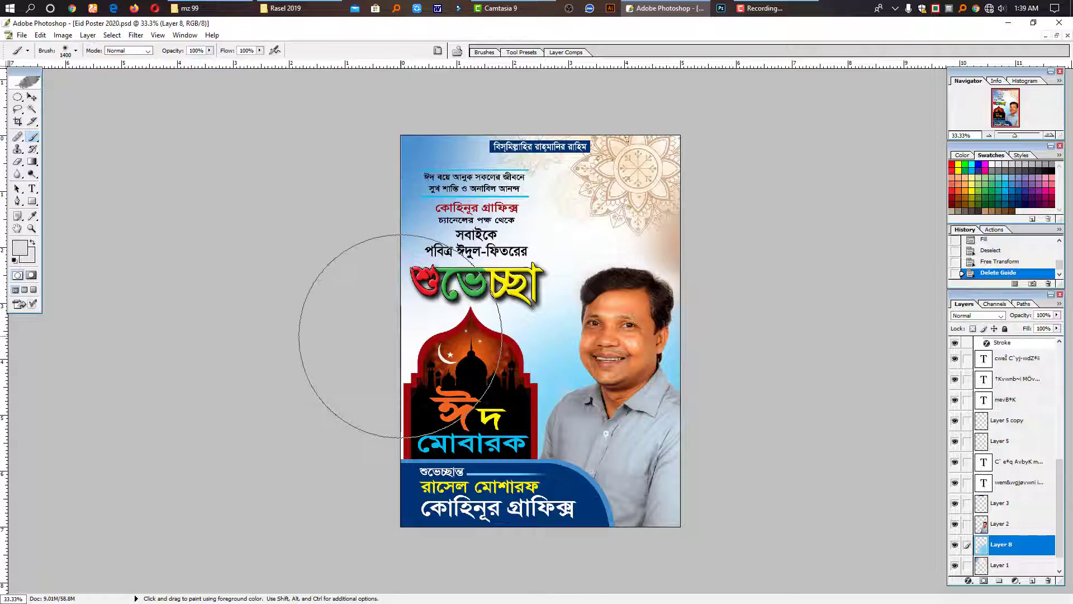
pyautogui.click(393, 334)
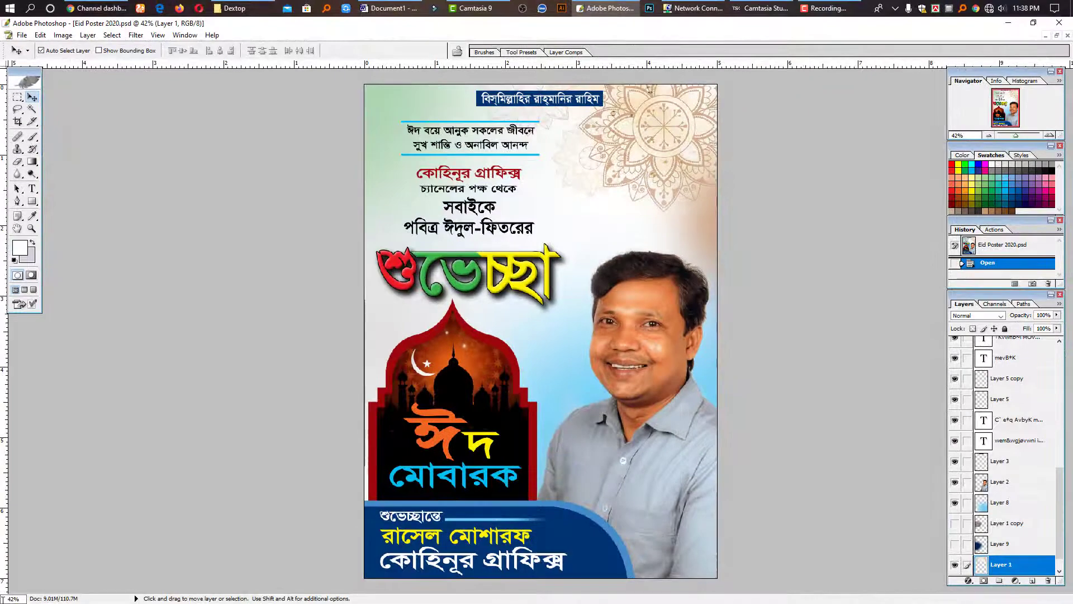